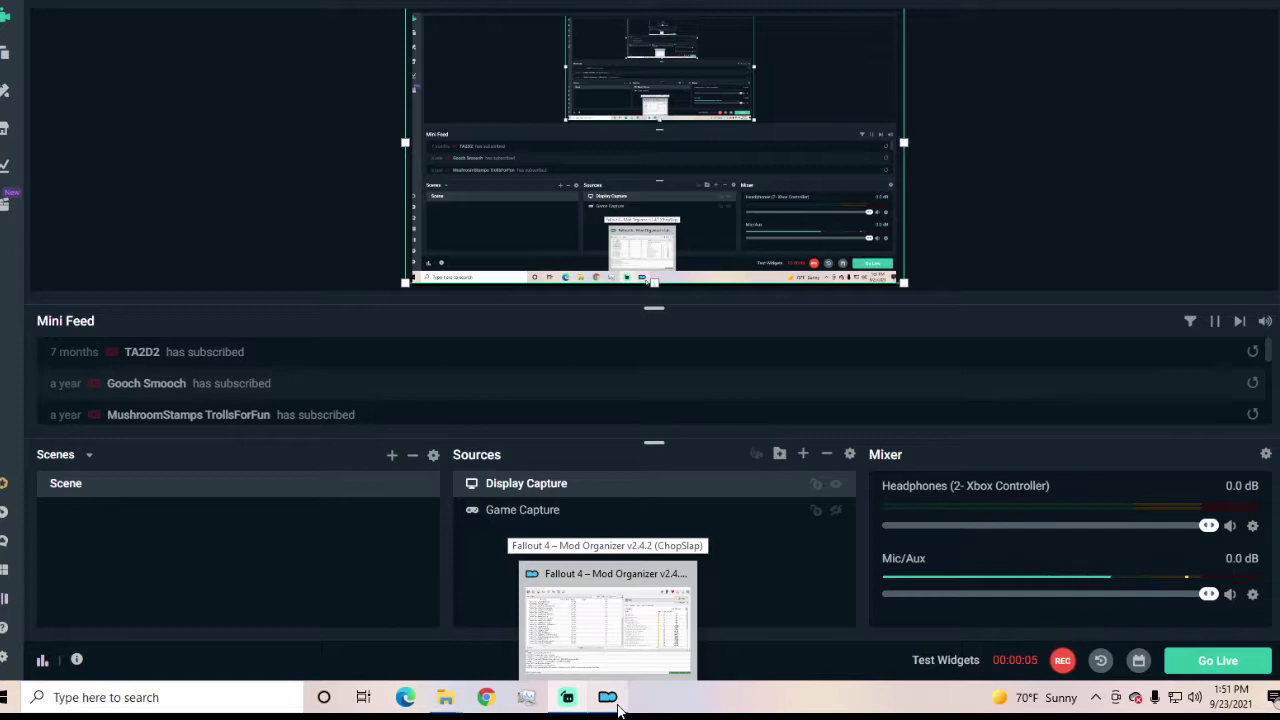
- Check the plugin list and pending downloads, then run Fallout 4 through F4SE
left_click(614, 700)
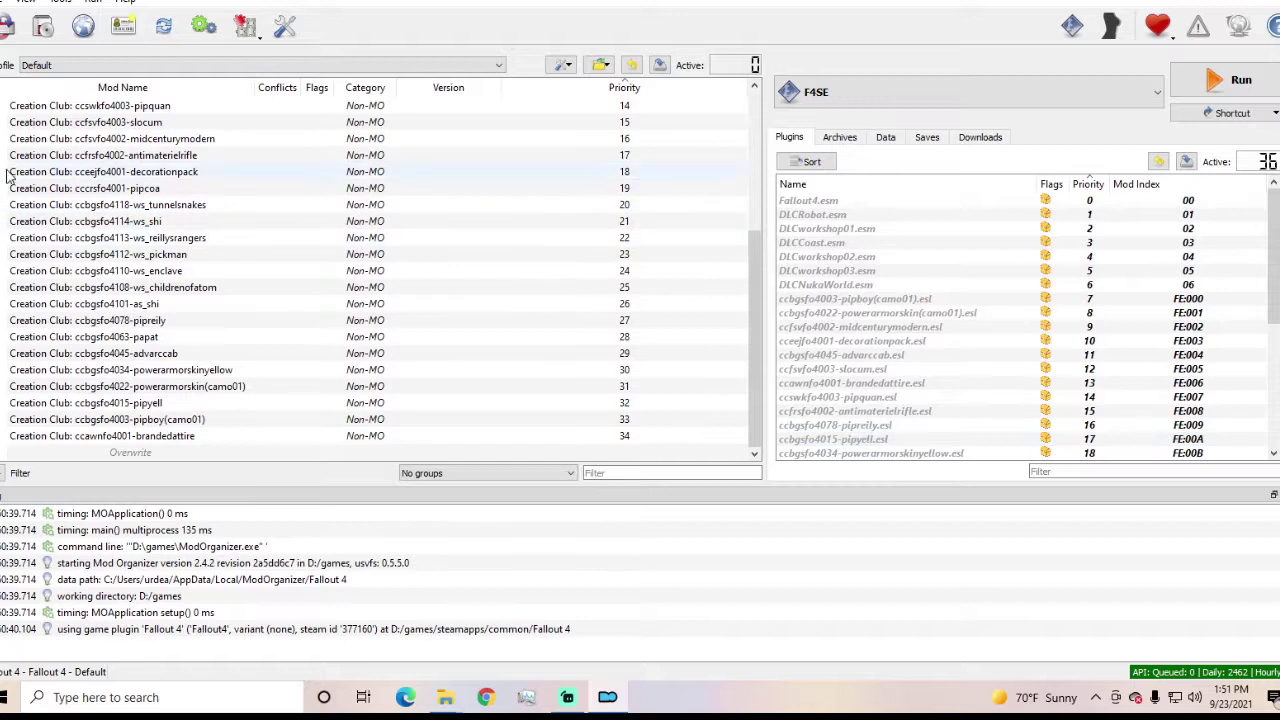
scroll(975, 360, "down", 6)
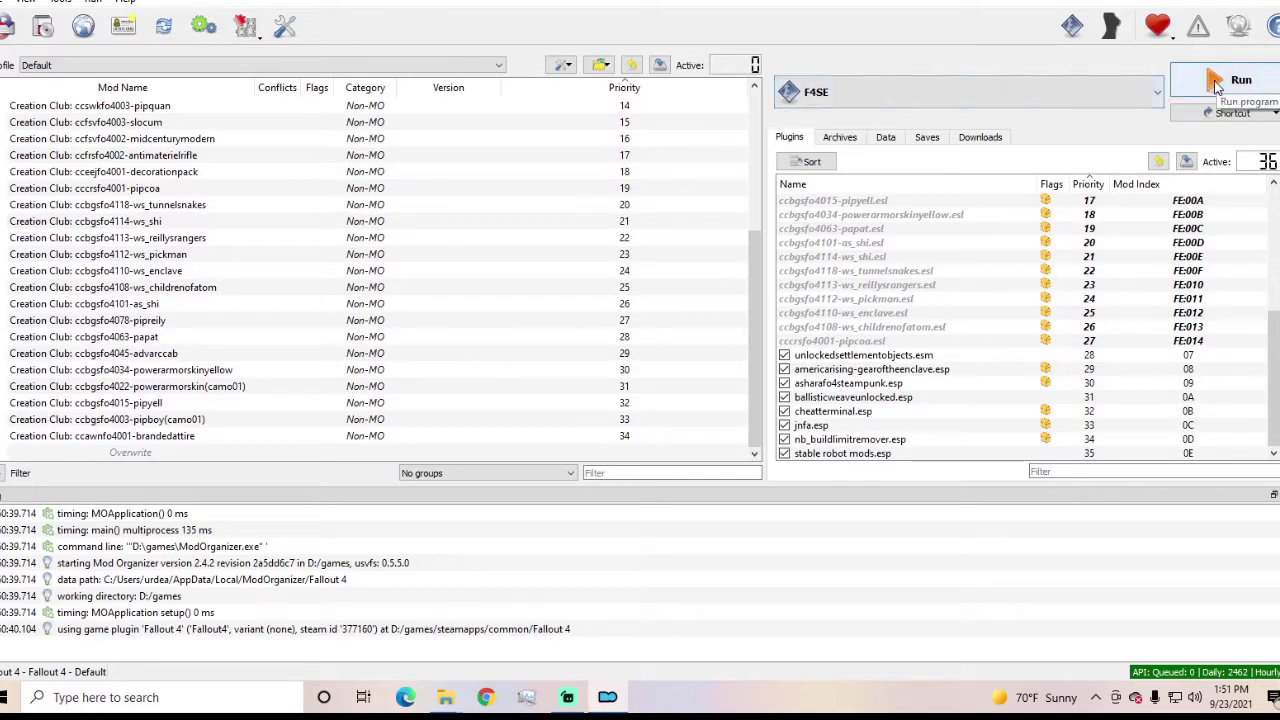
left_click(980, 137)
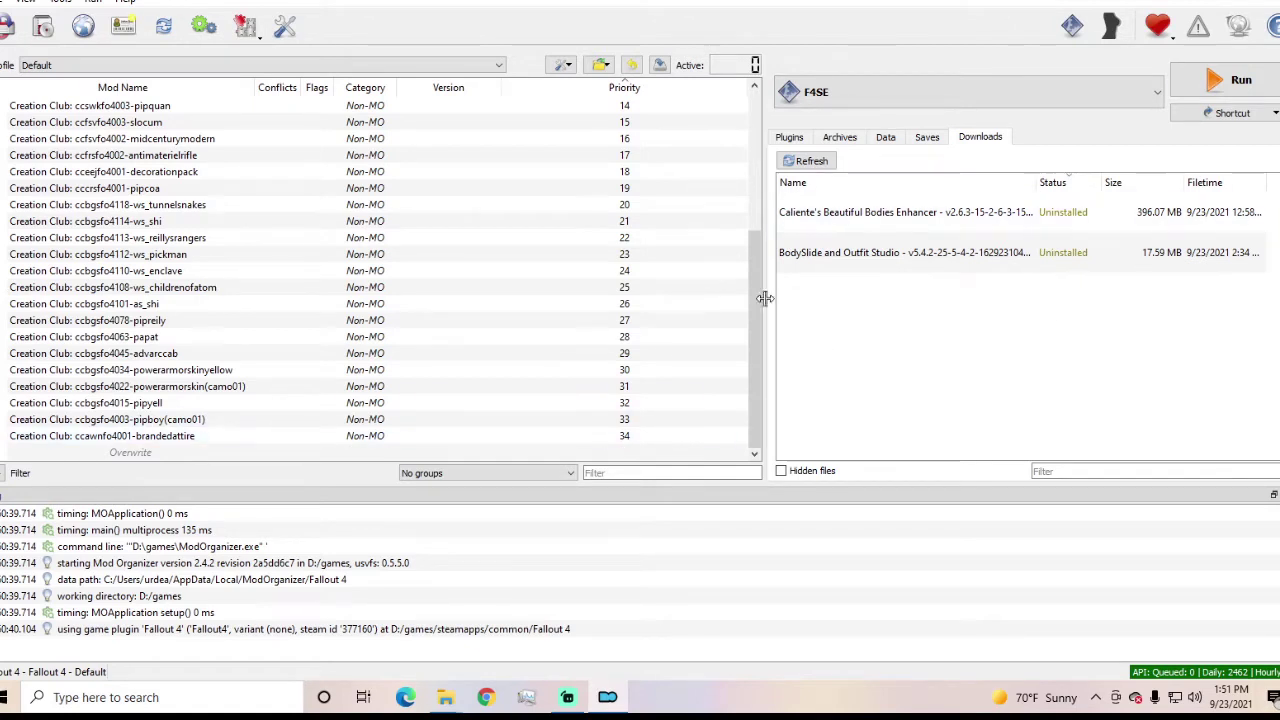
left_click(804, 137)
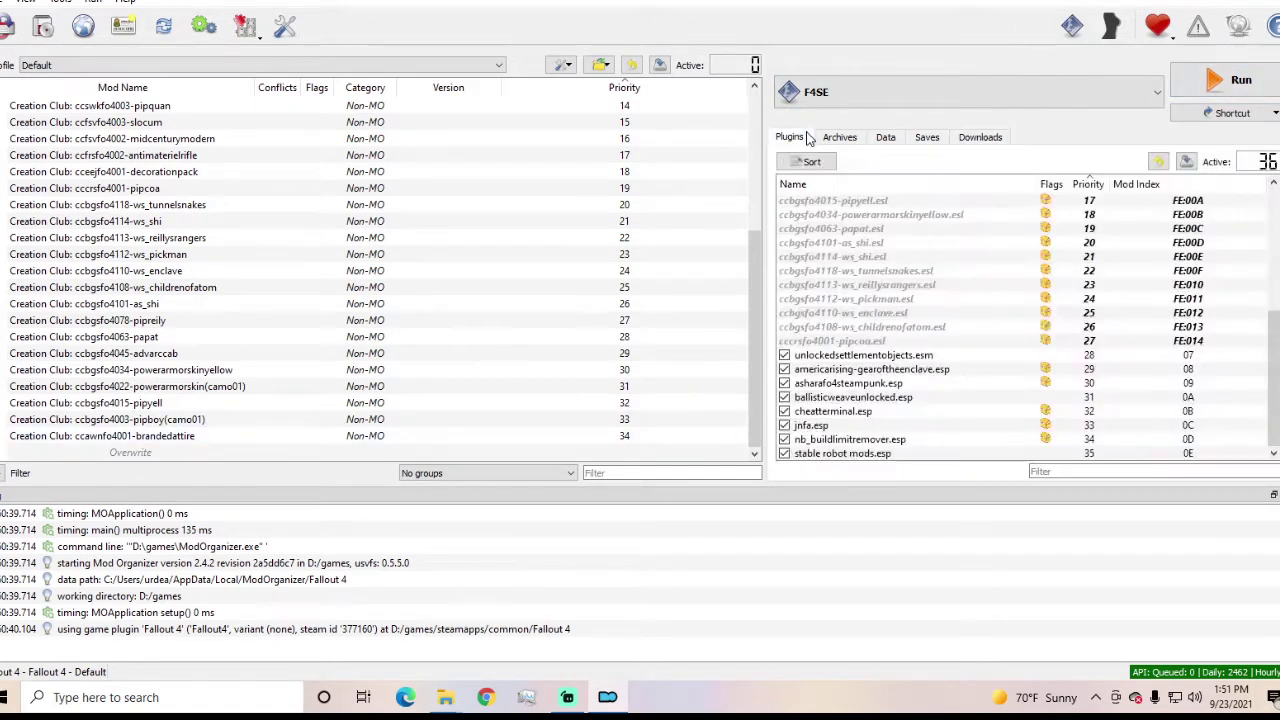
left_click(1247, 92)
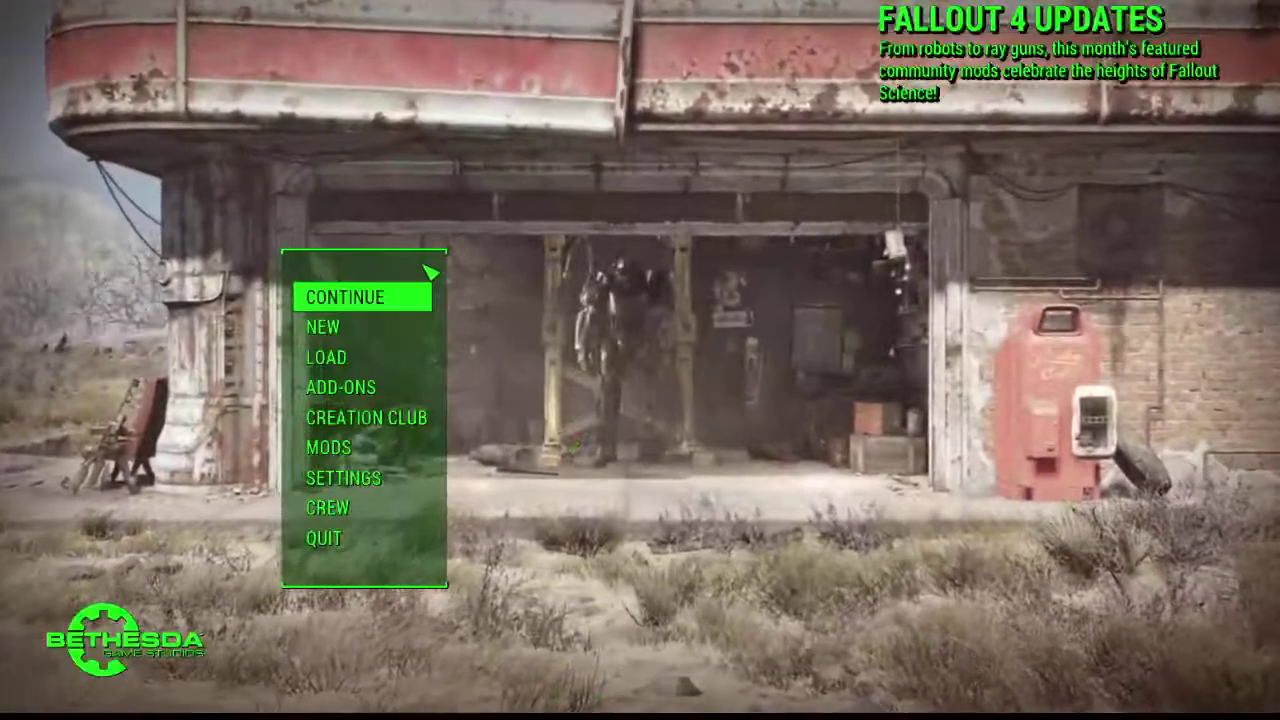
- Load the 17h 56m Exitsave, accepting the warning about missing somaster.esm and CBBE.esp
left_click(360, 297)
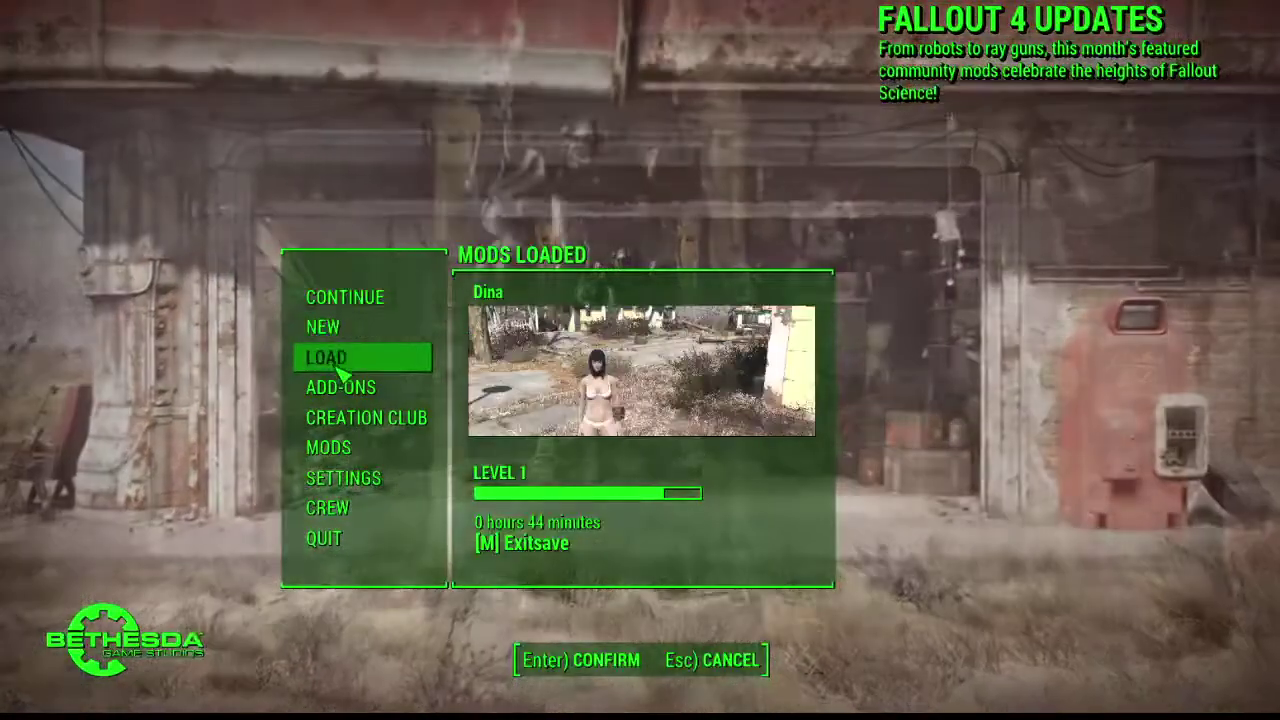
left_click(335, 360)
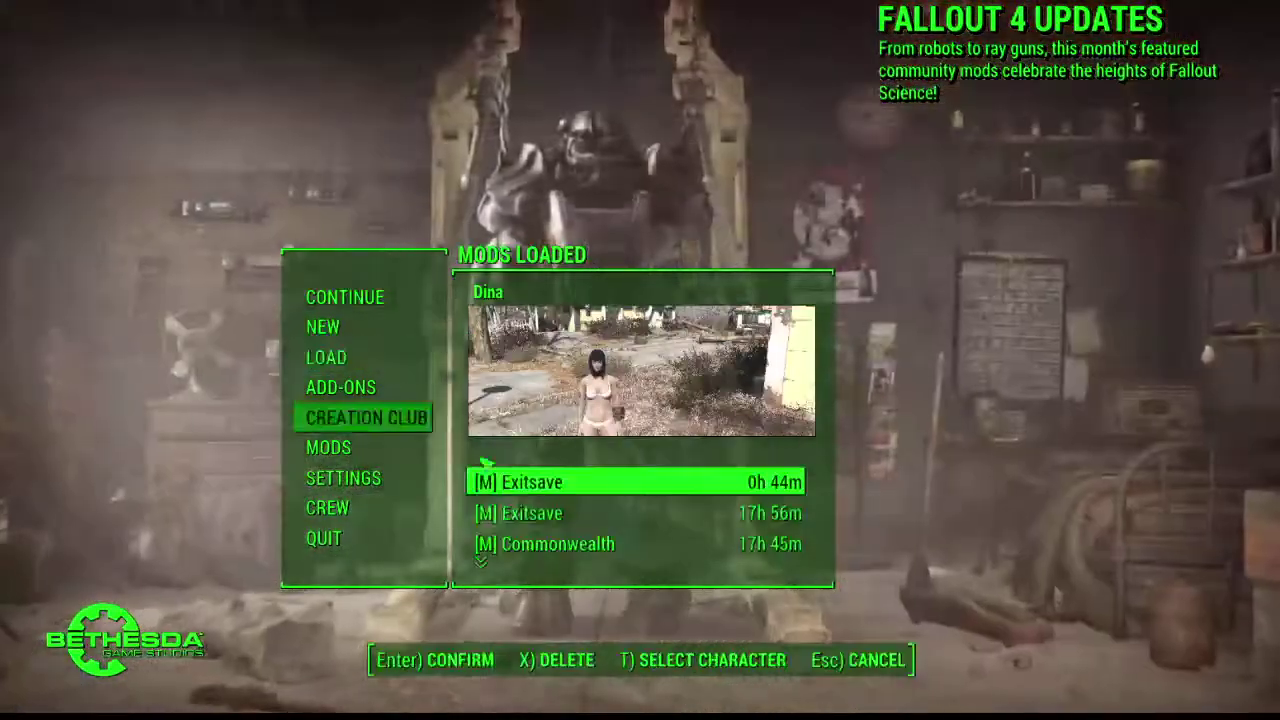
left_click(537, 519)
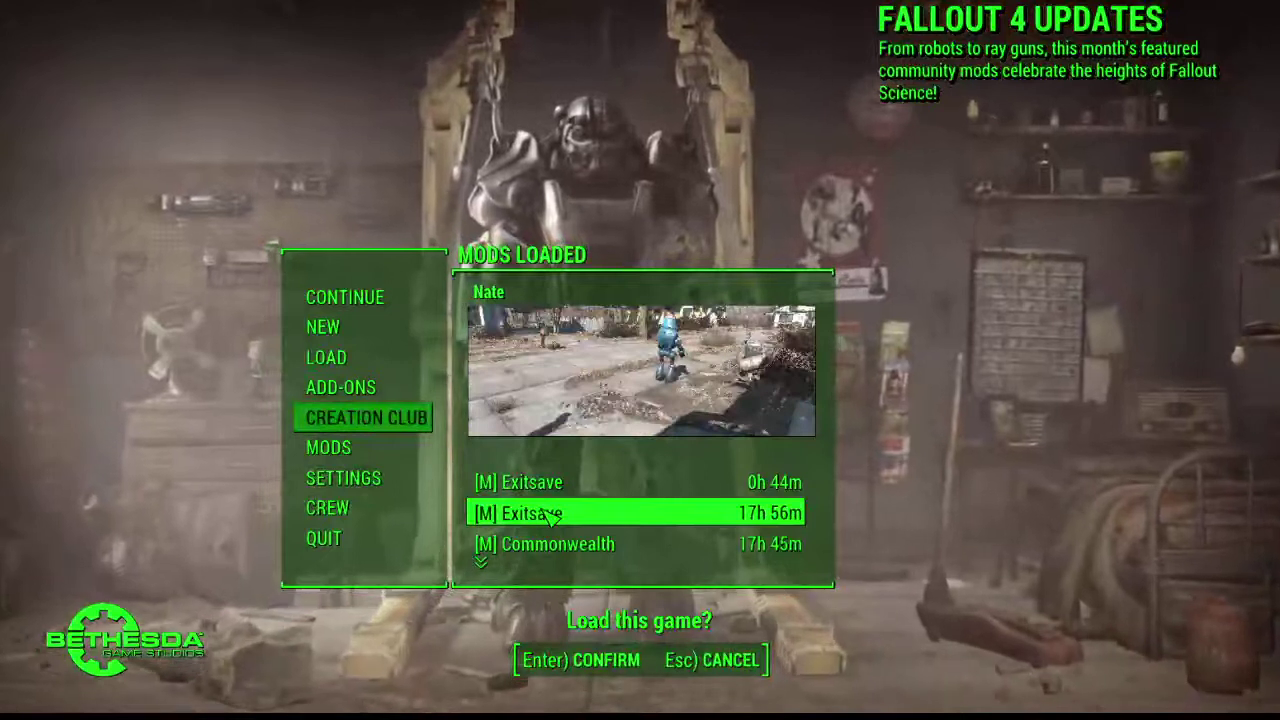
left_click(541, 514)
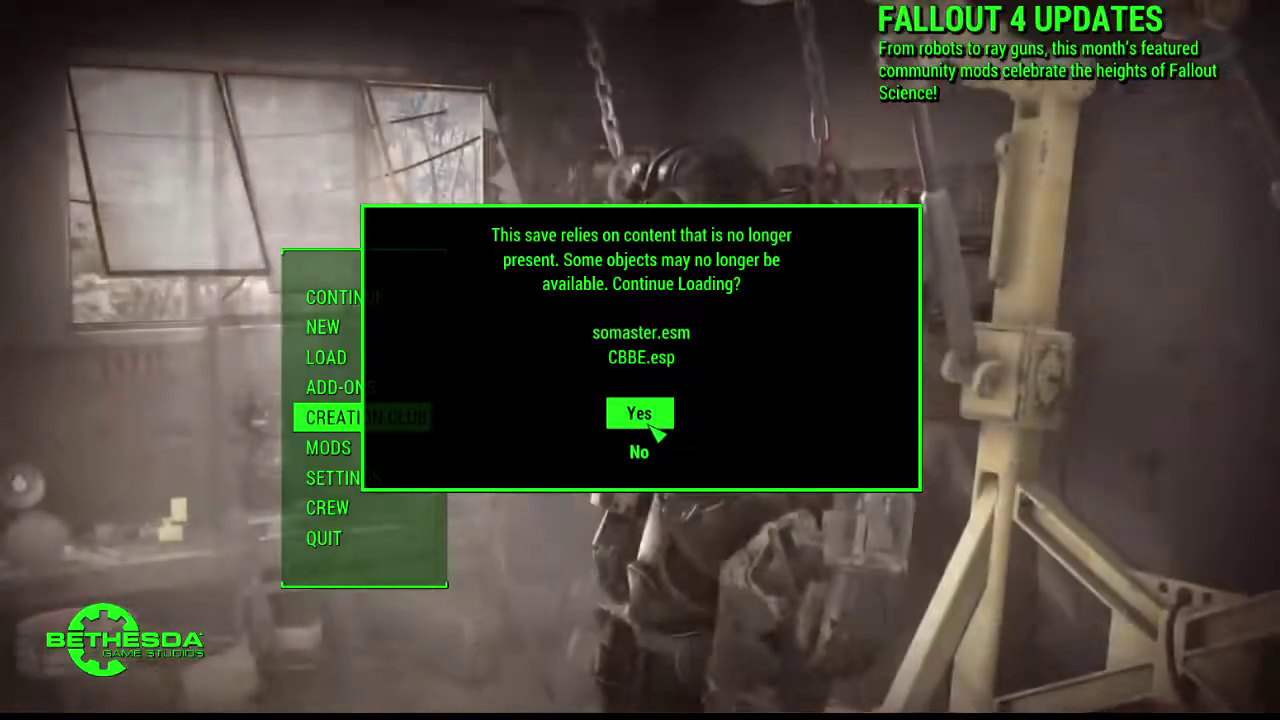
left_click(651, 424)
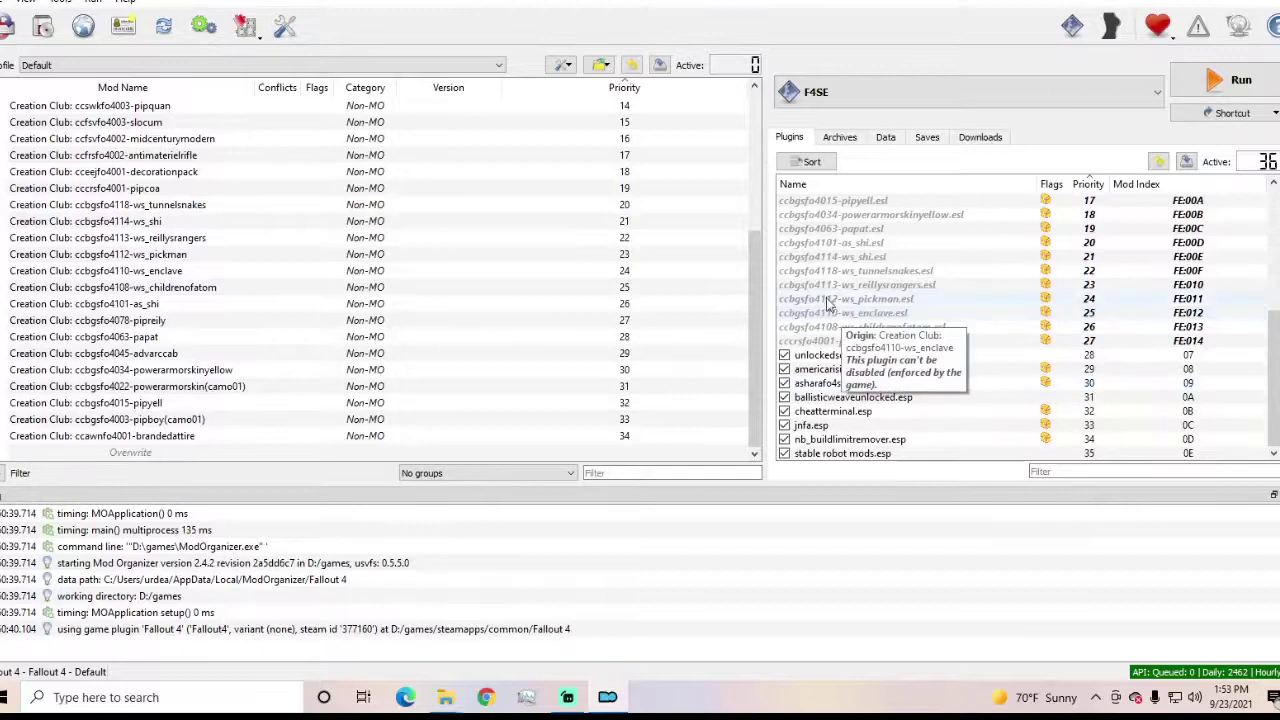
- Install CBBE with the Curvy body shape, then Quick Install BodySlide and Outfit Studio
left_click(982, 136)
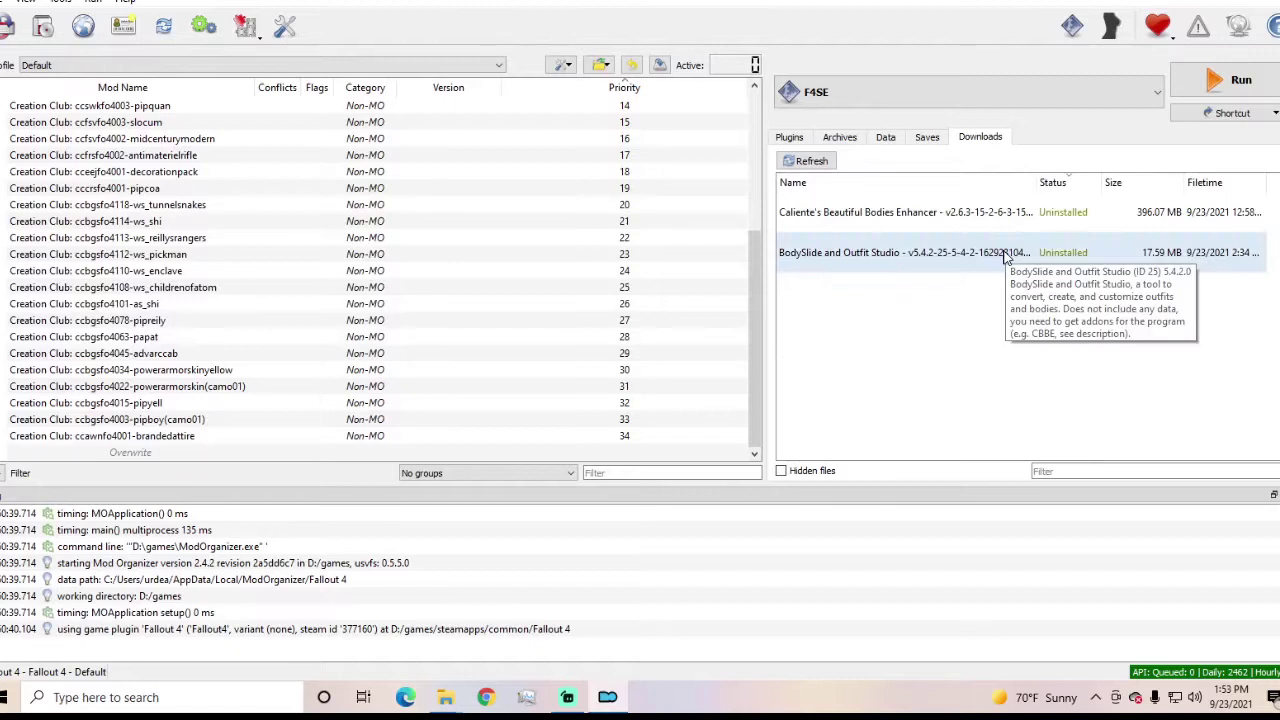
double_click(1008, 216)
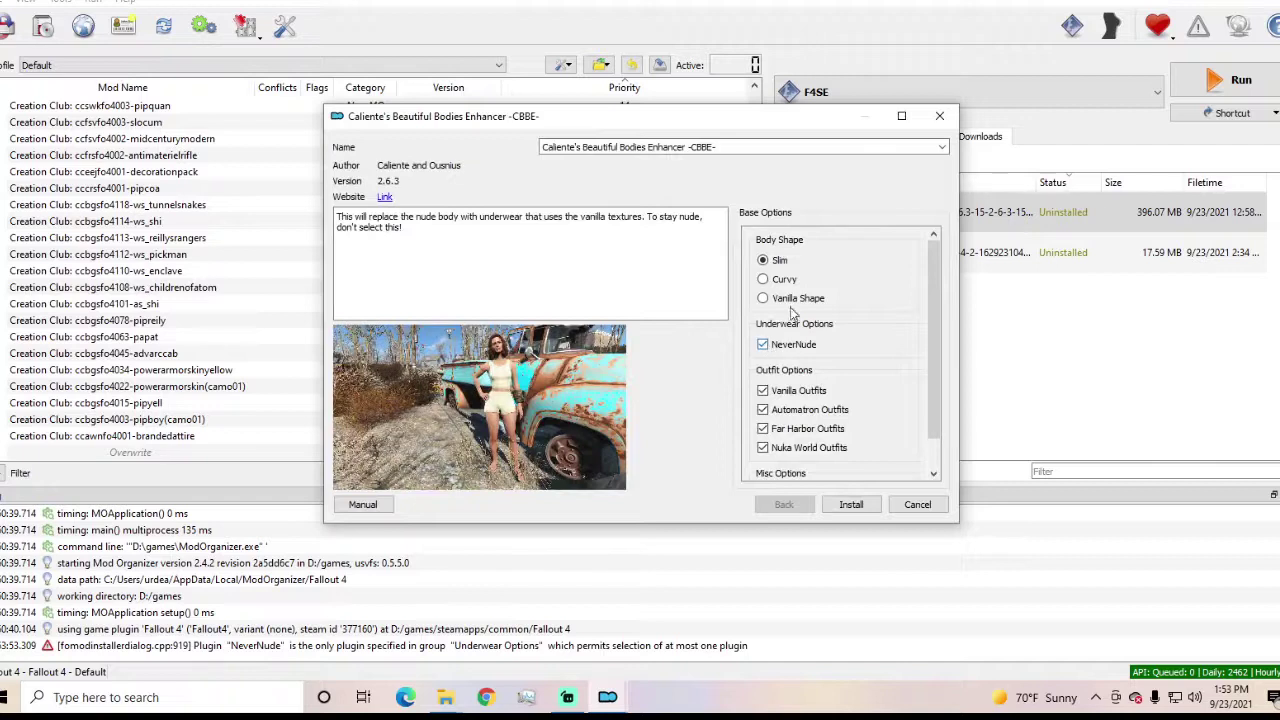
scroll(810, 420, "down", 1)
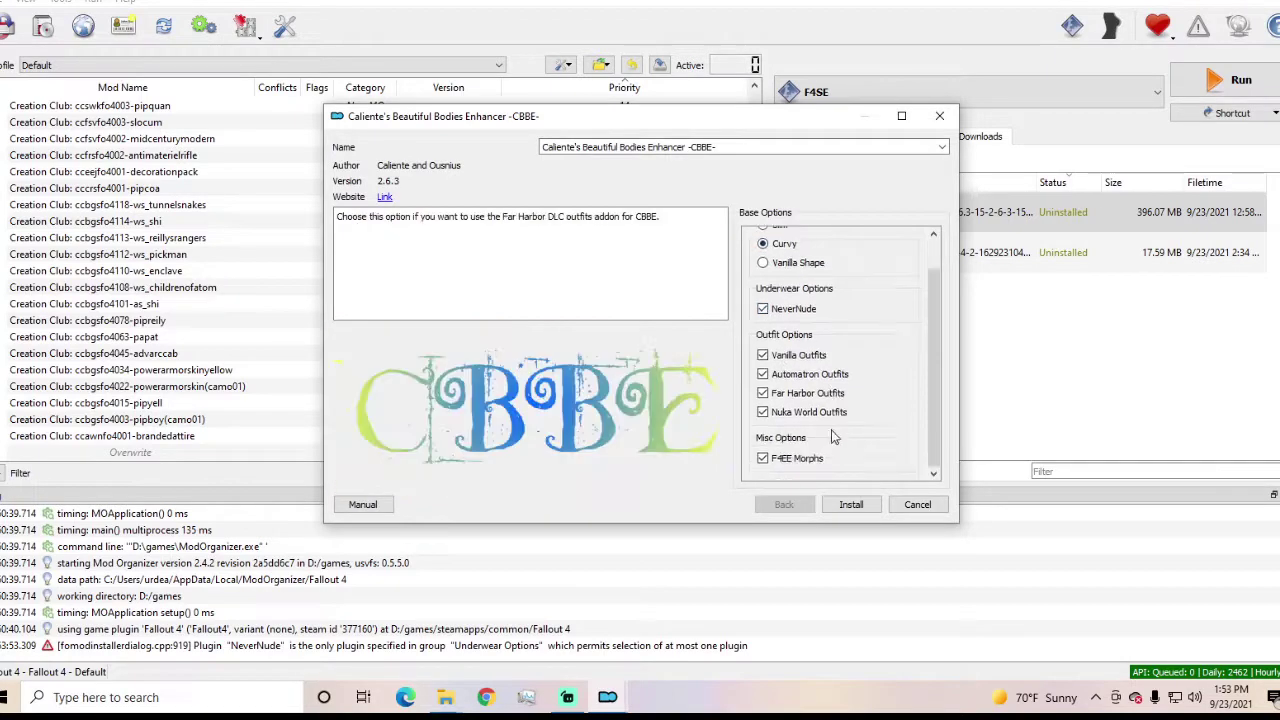
left_click(850, 506)
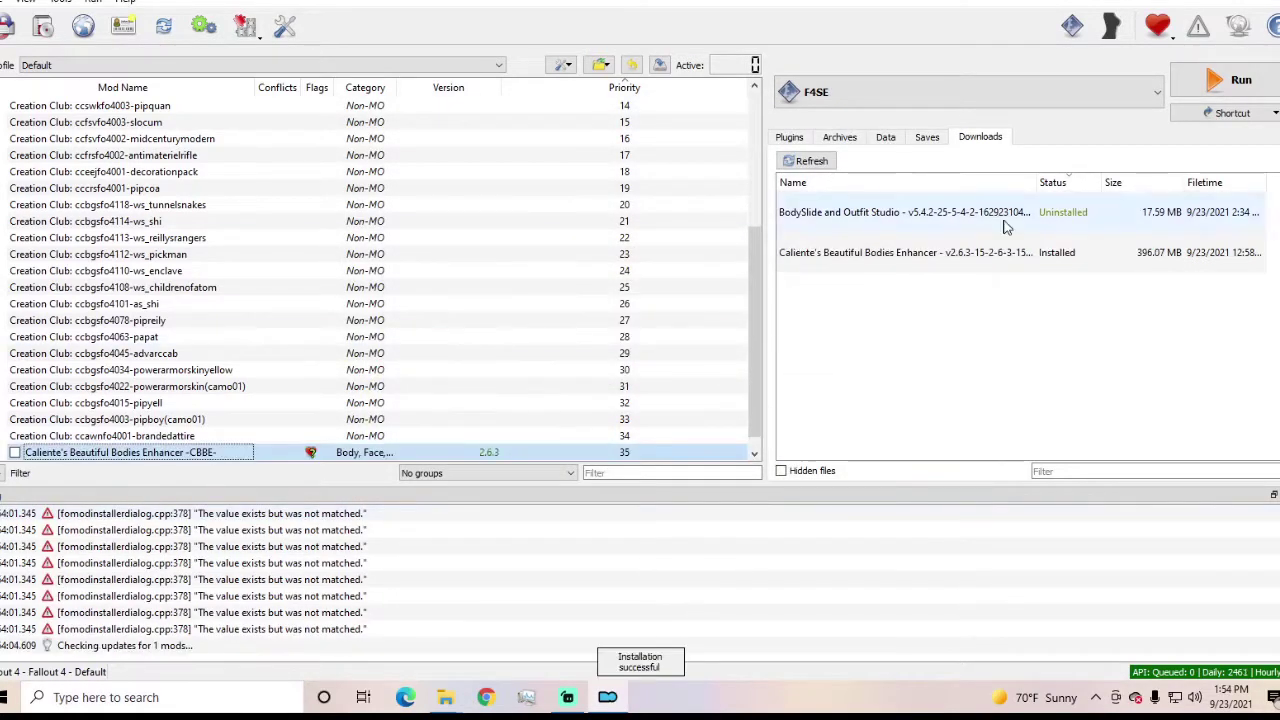
double_click(1005, 224)
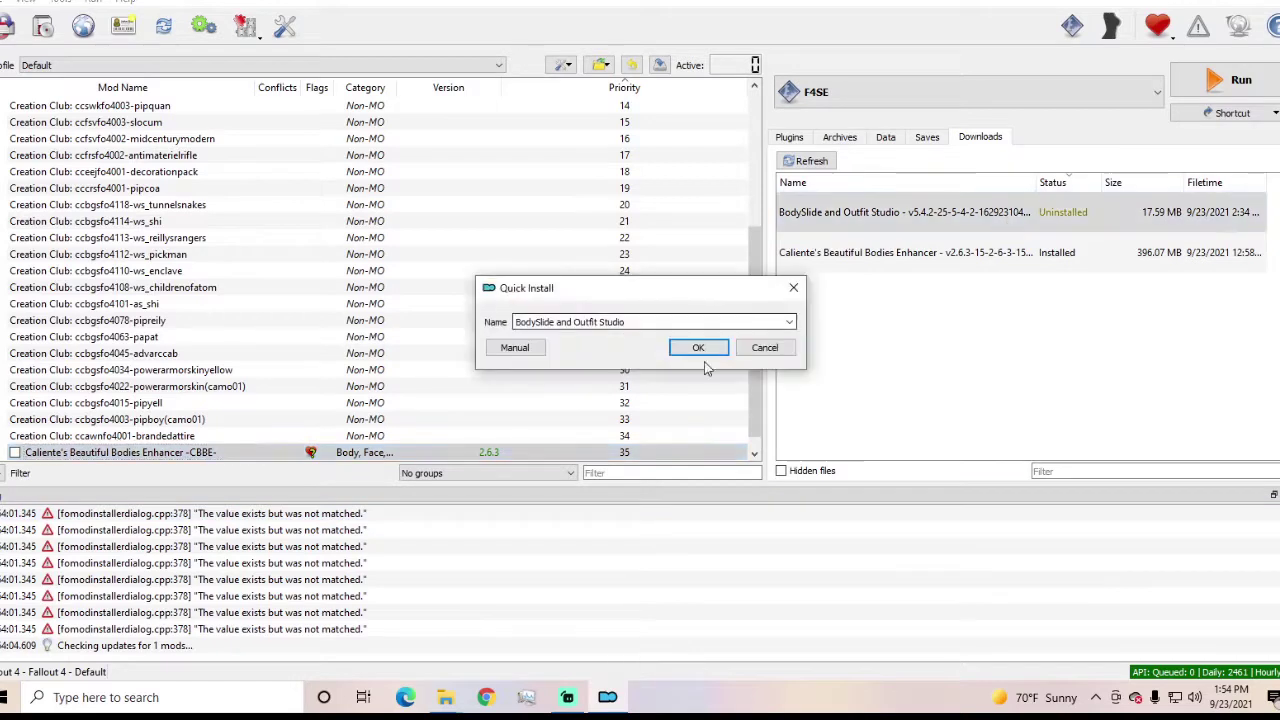
left_click(698, 348)
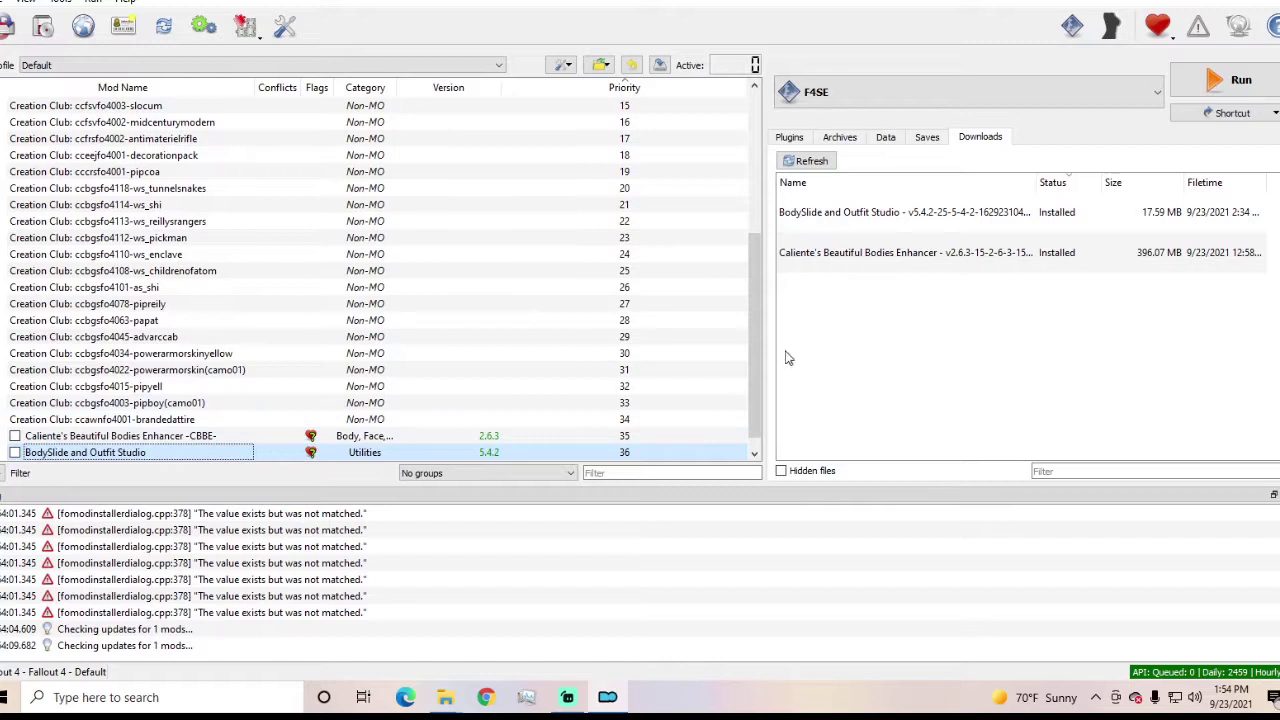
- Enable the newly installed CBBE and BodySlide mods in the mod list
left_click(790, 137)
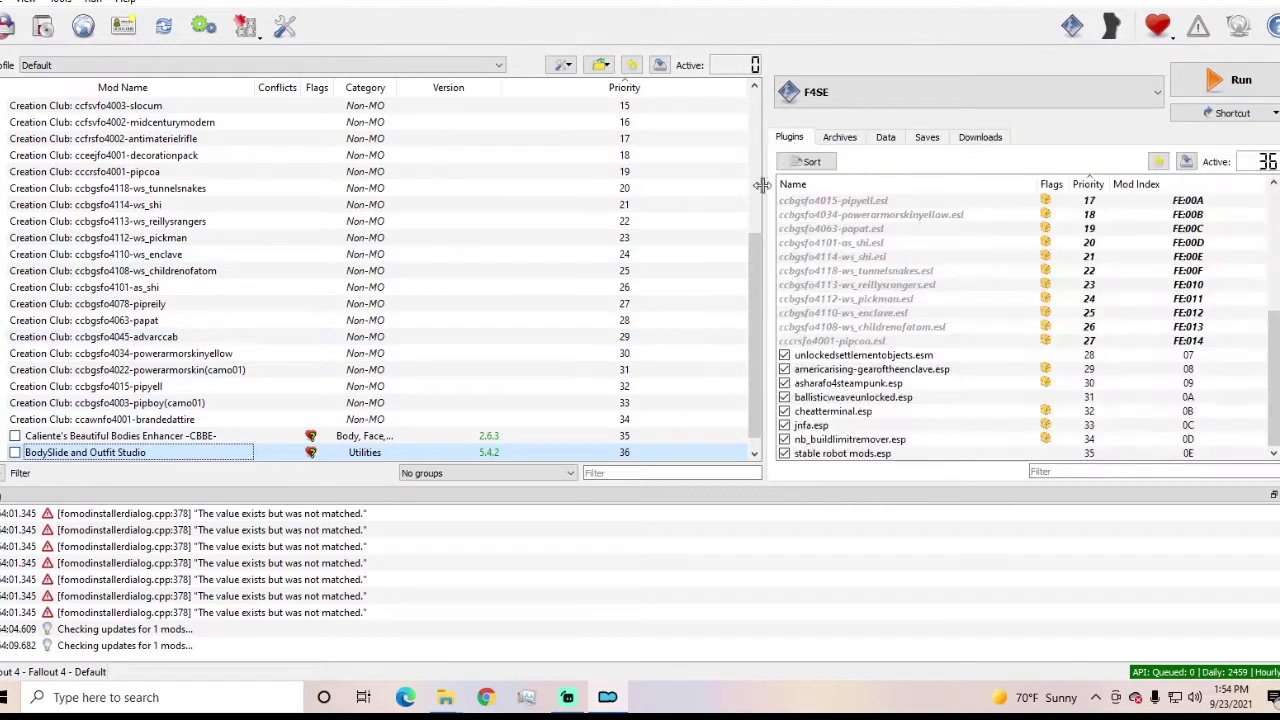
scroll(600, 380, "down", 1)
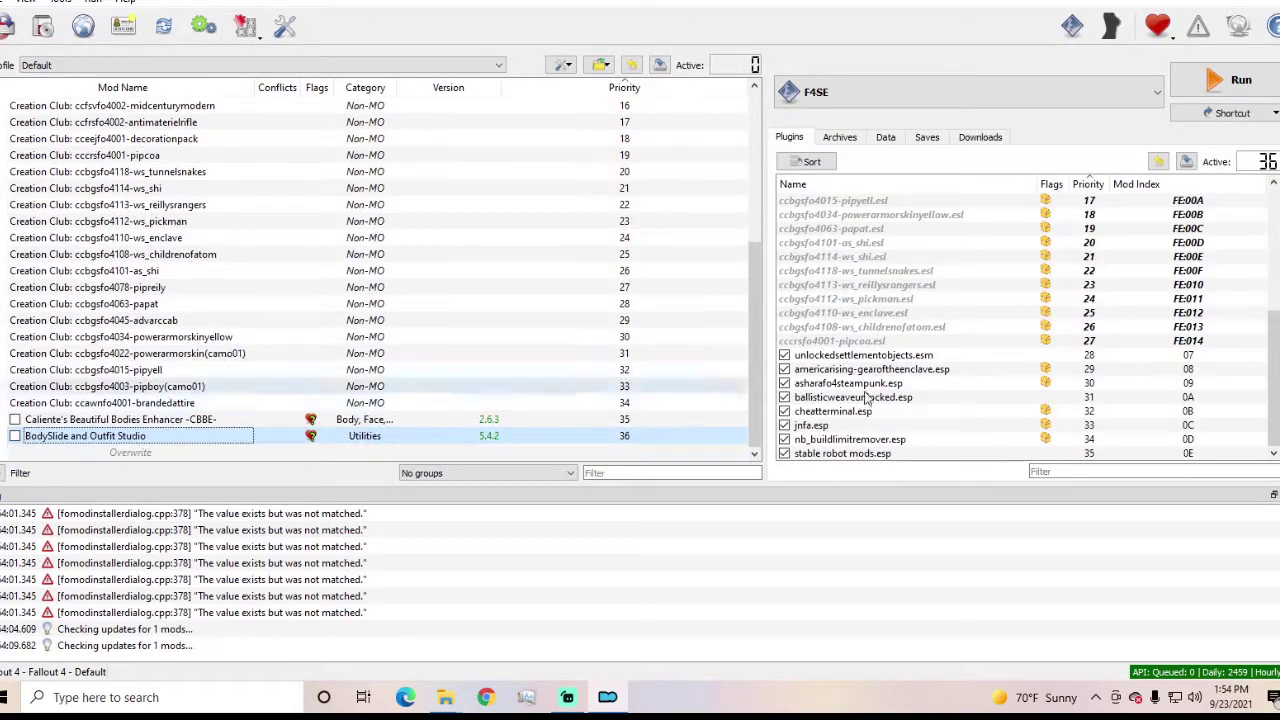
left_click(15, 420)
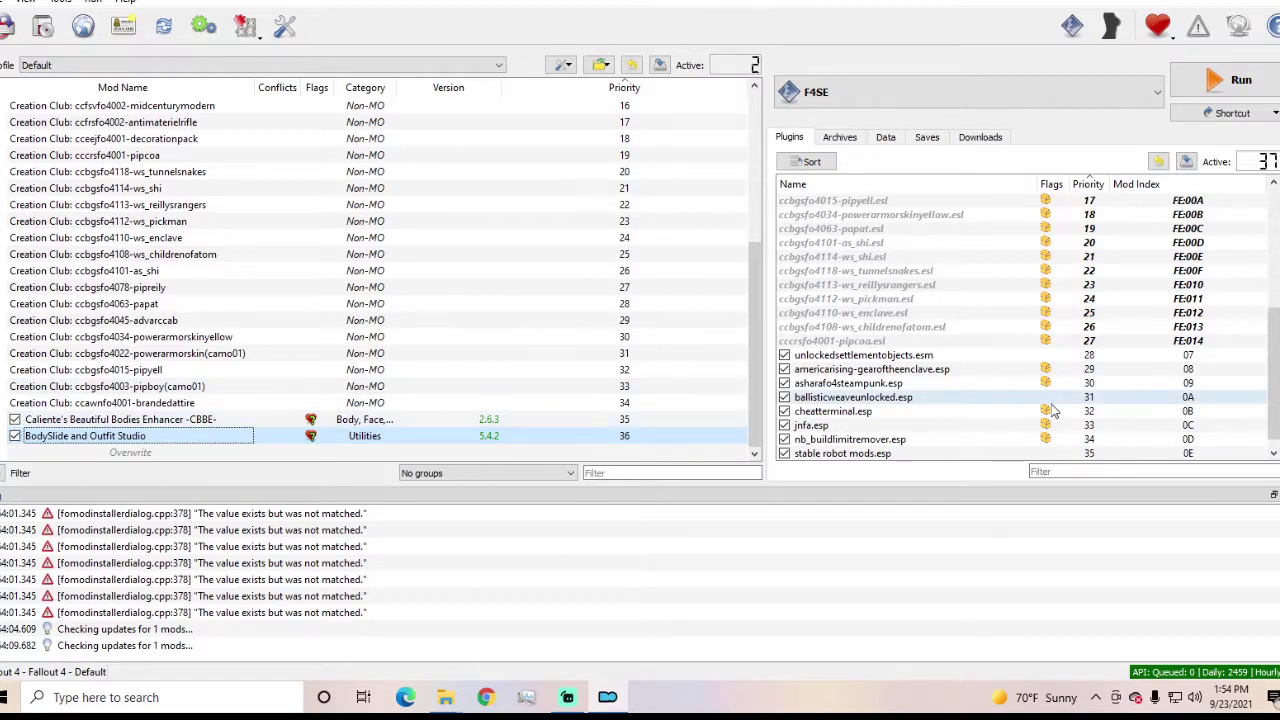
right_click(222, 422)
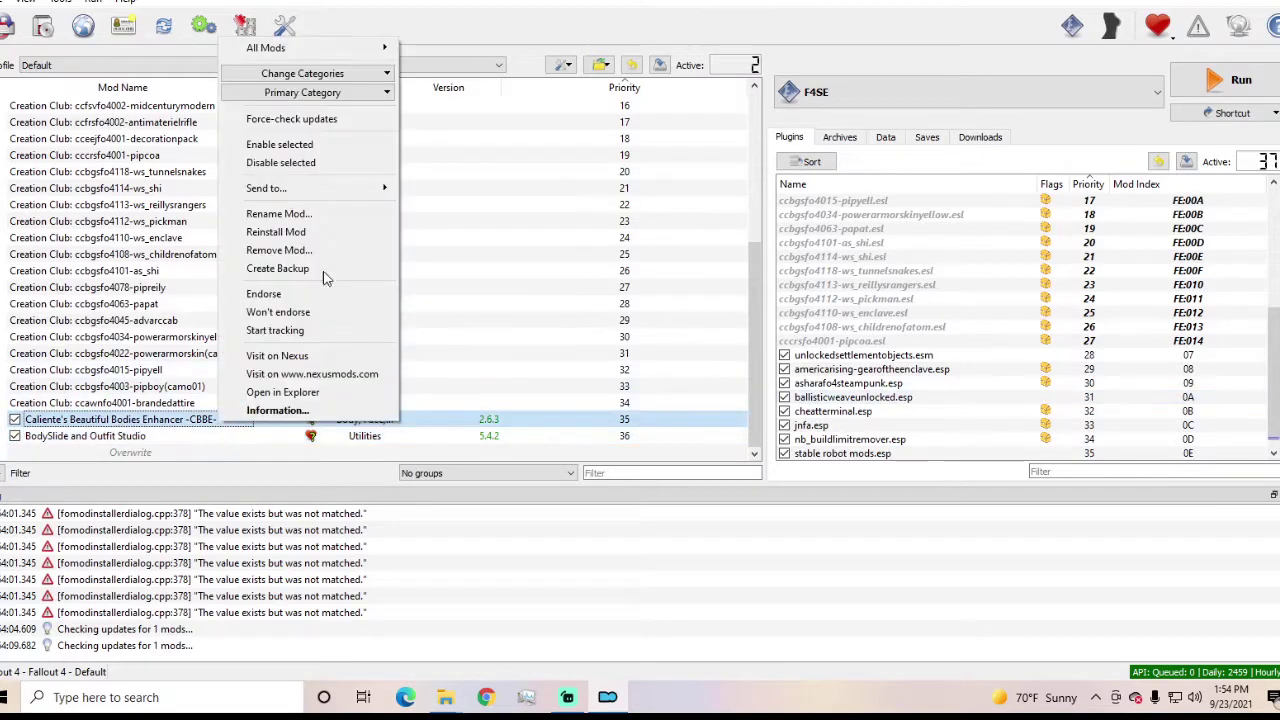
left_click(366, 144)
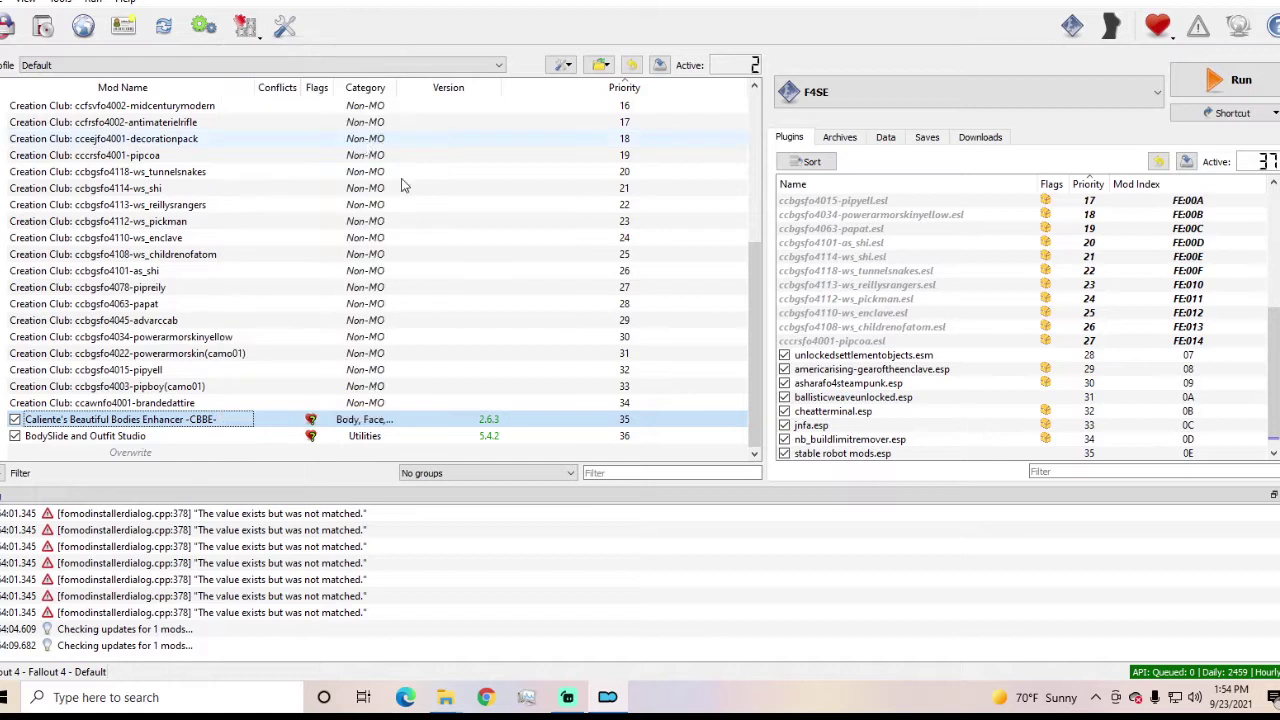
- Move CBBE.esp up to priority 28, right after the Creation Club plugins
left_click_drag(837, 455, 850, 342)
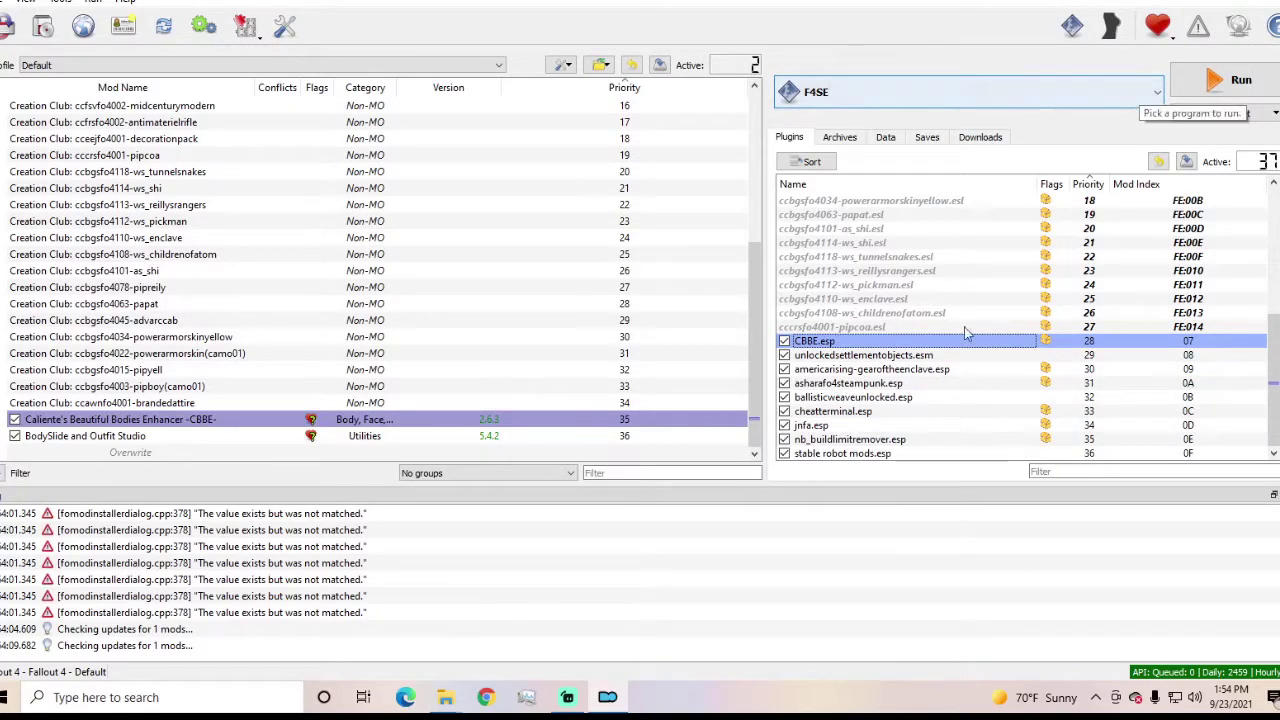
scroll(975, 325, "up", 6)
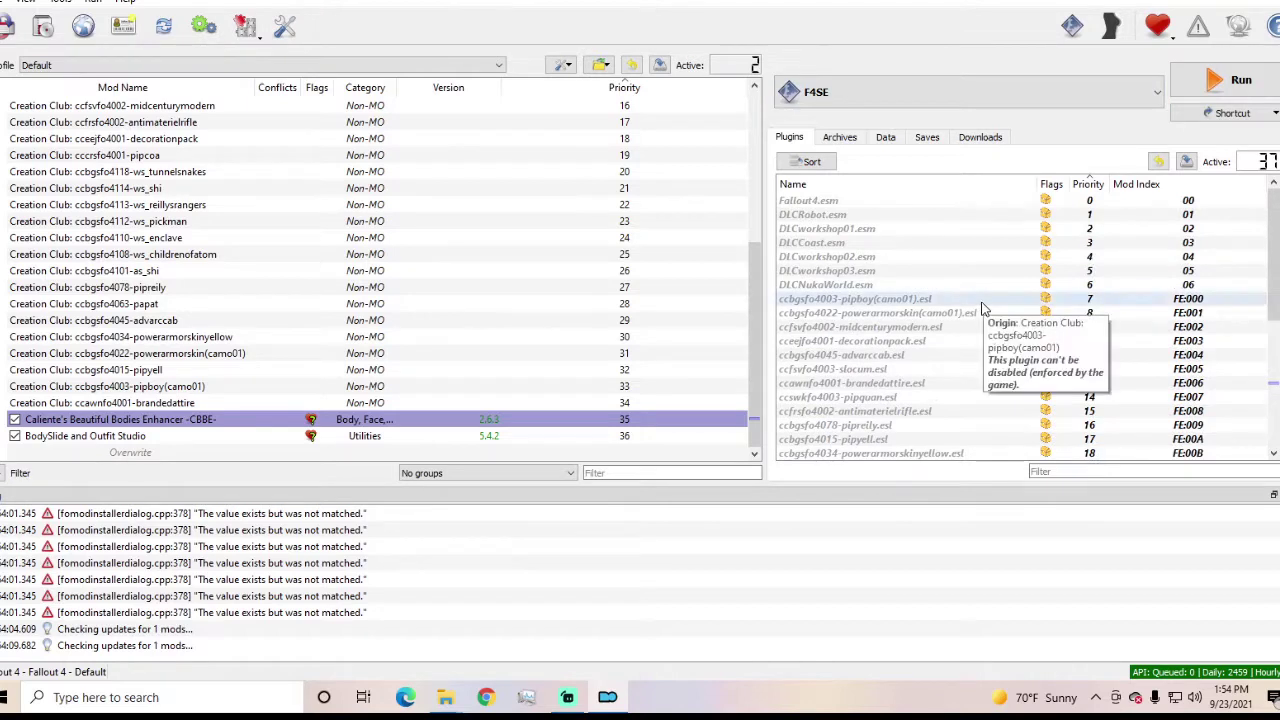
scroll(975, 312, "down", 6)
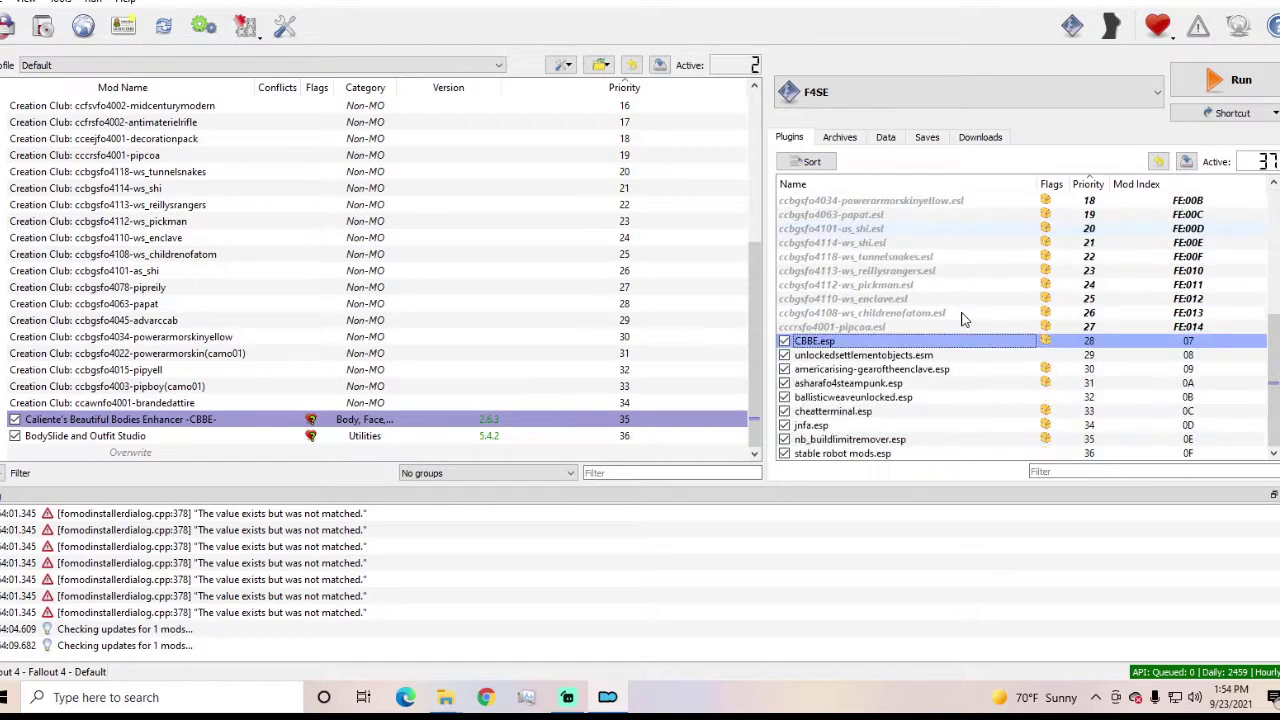
scroll(963, 319, "up", 4)
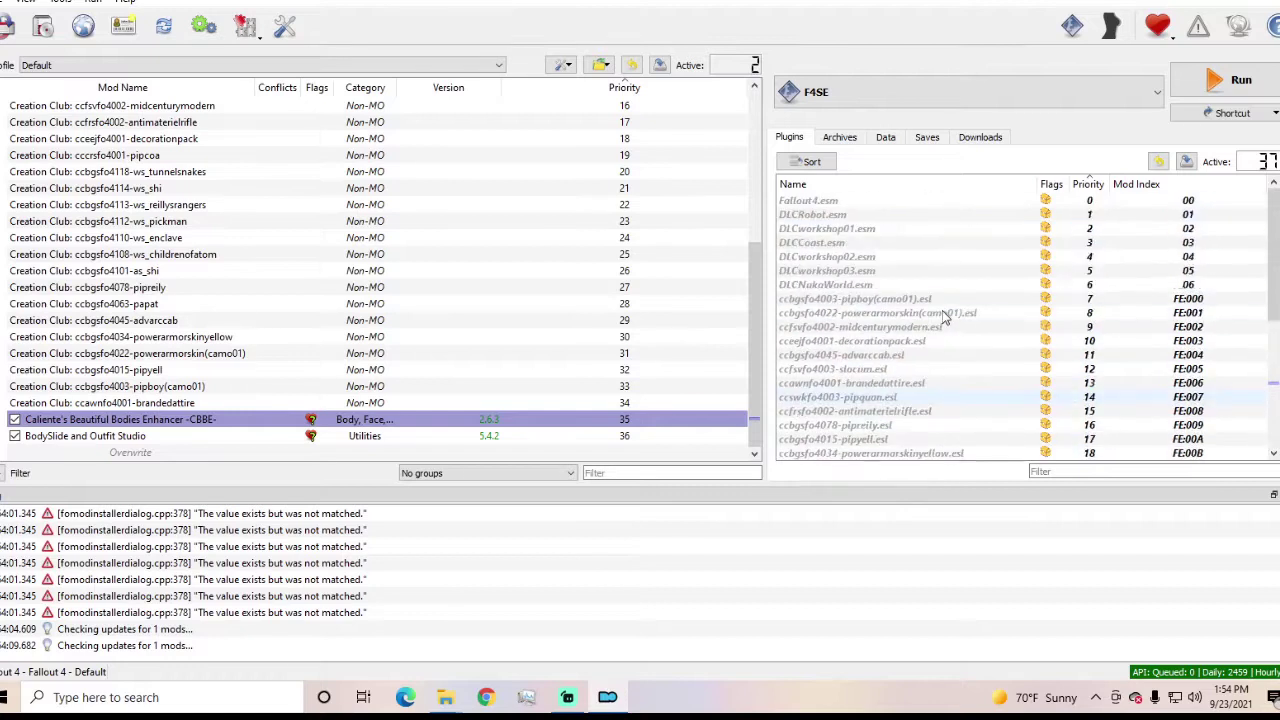
scroll(945, 250, "up", 2)
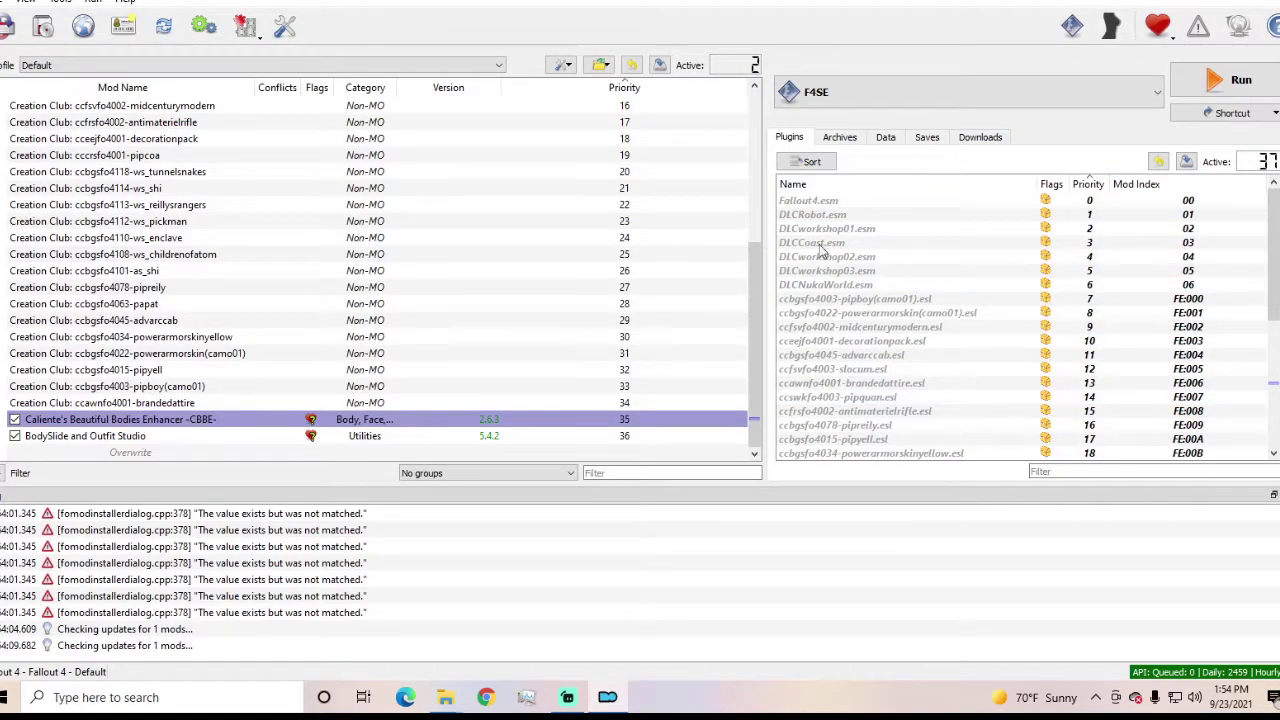
scroll(928, 326, "down", 6)
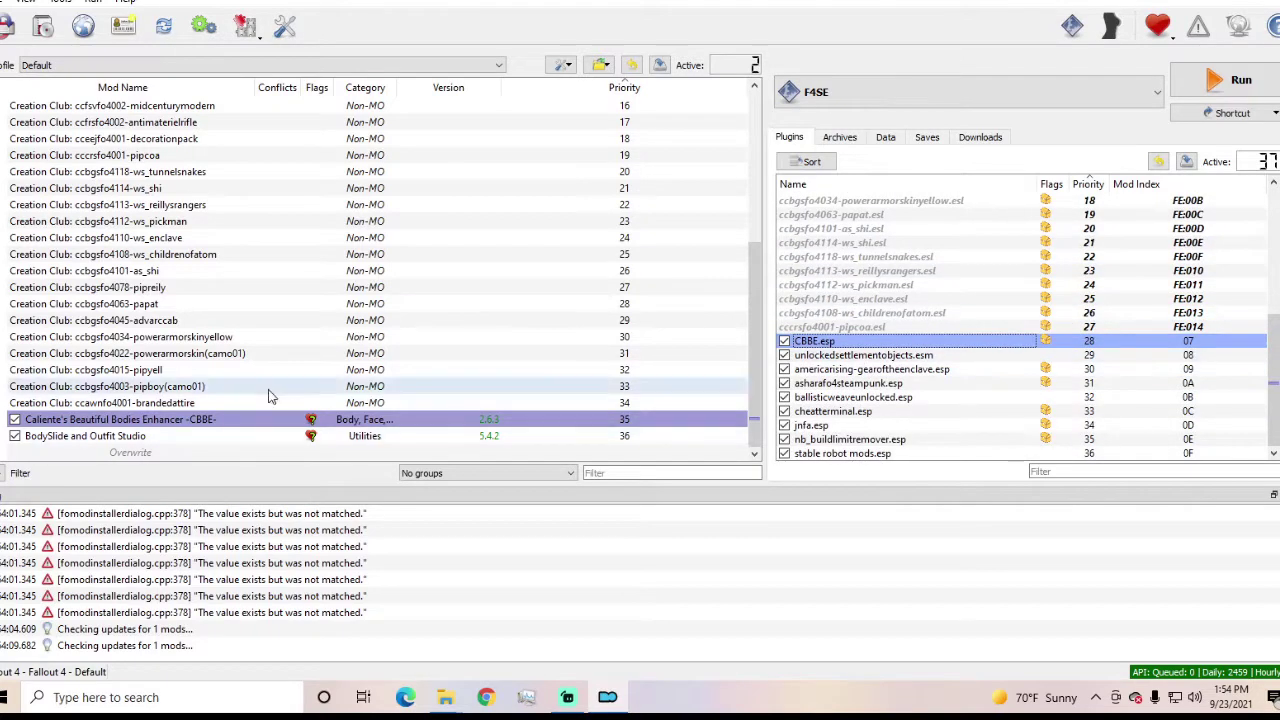
scroll(390, 568, "up", 10)
scroll(482, 564, "down", 10)
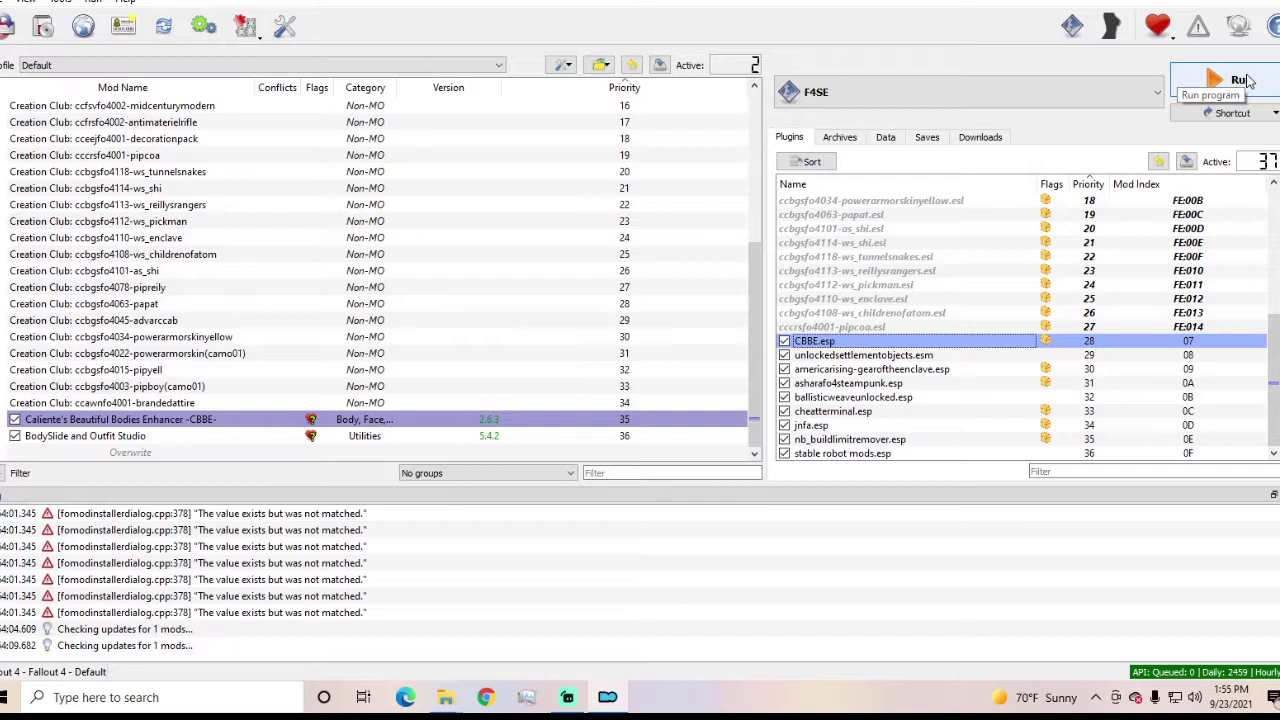
- Relaunch Fallout 4 with CBBE active and bring up the saved-game list
left_click(1240, 80)
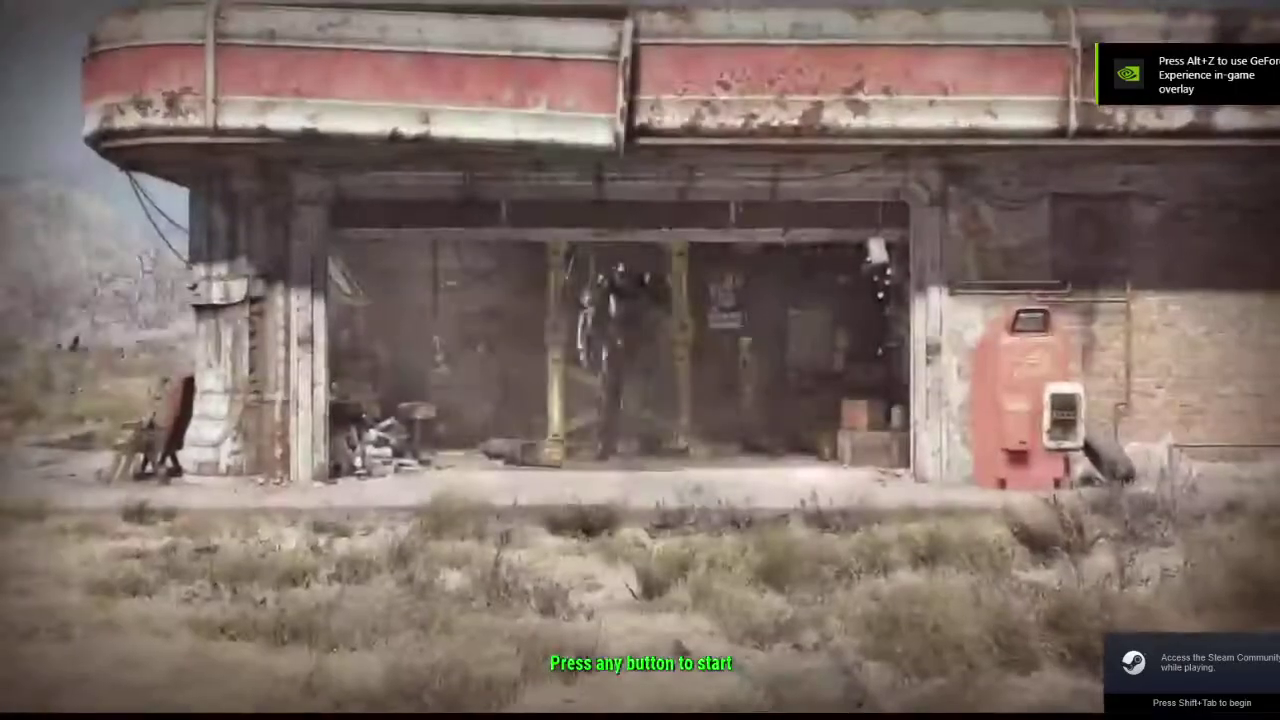
key("Return")
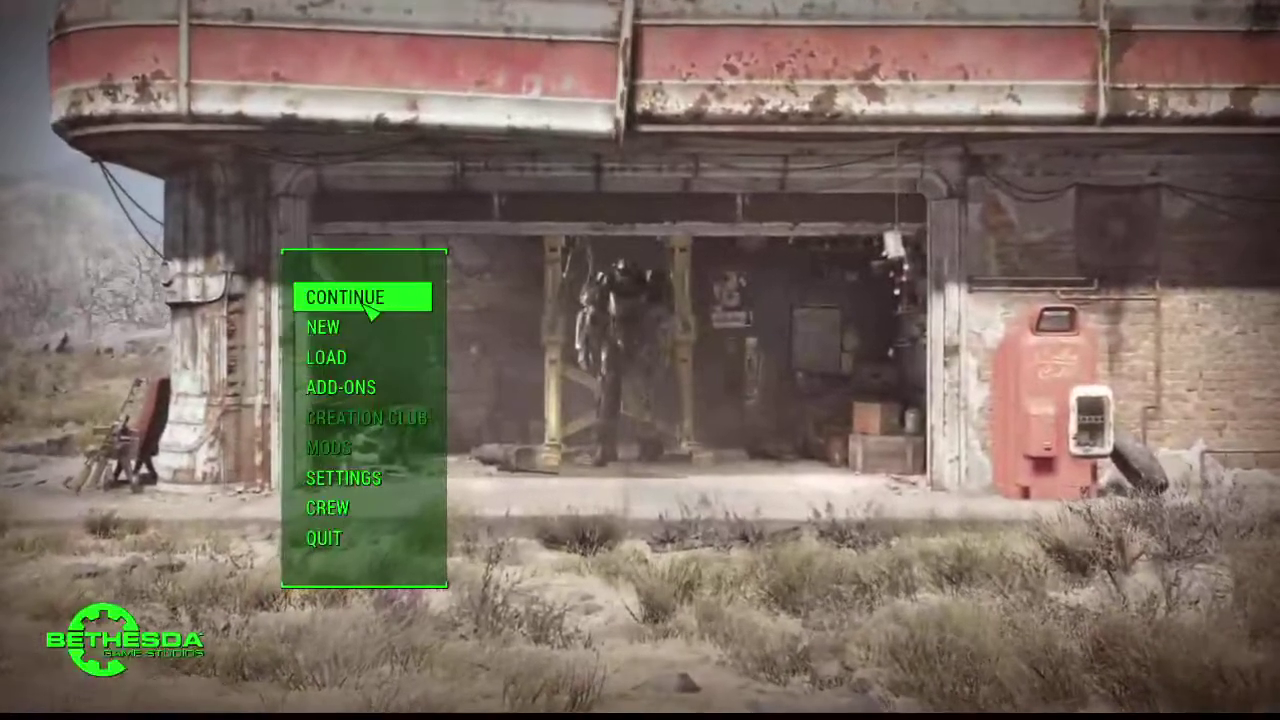
left_click(376, 358)
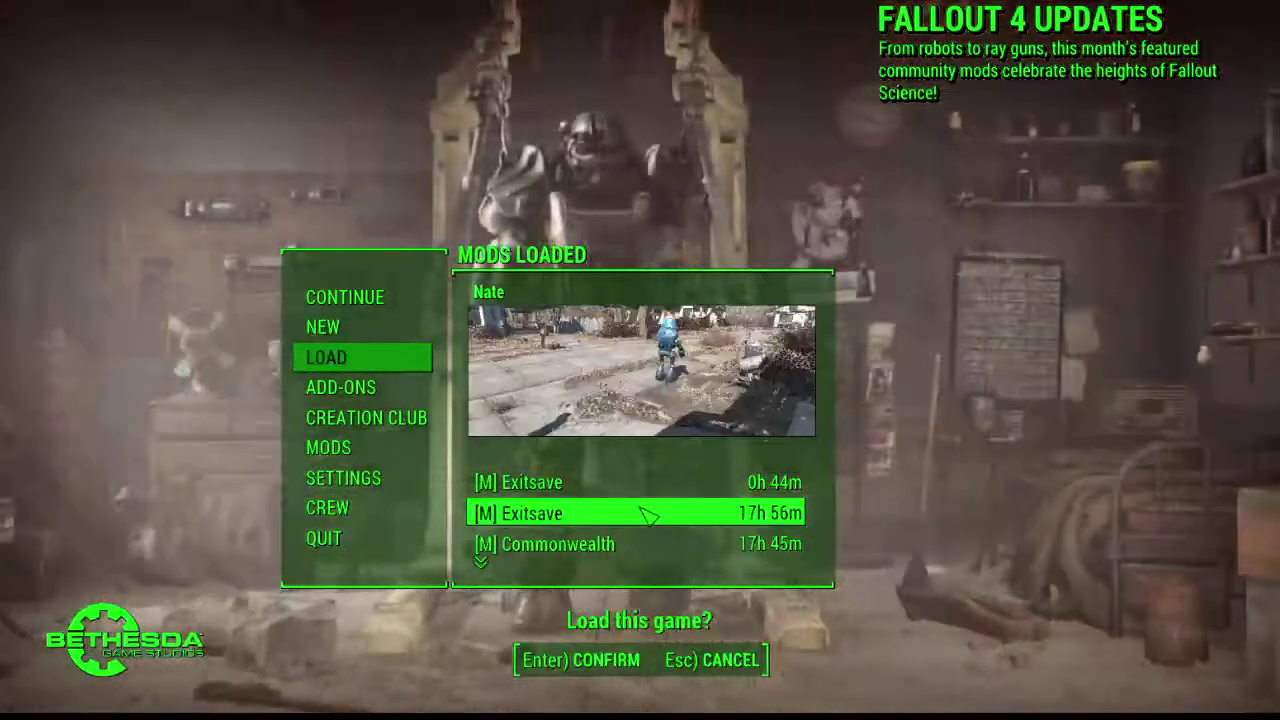
- Decline loading the Exitsave with missing content and open the in-game Mods page
left_click(648, 514)
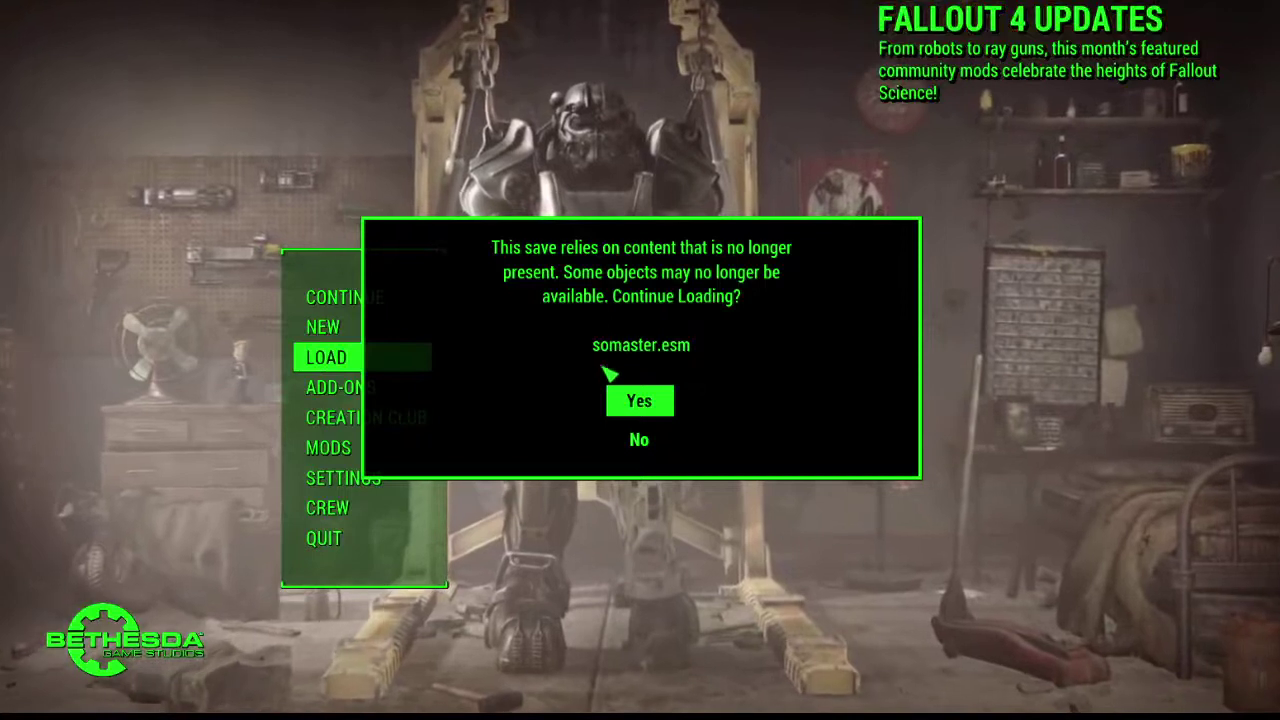
left_click(644, 435)
left_click(376, 449)
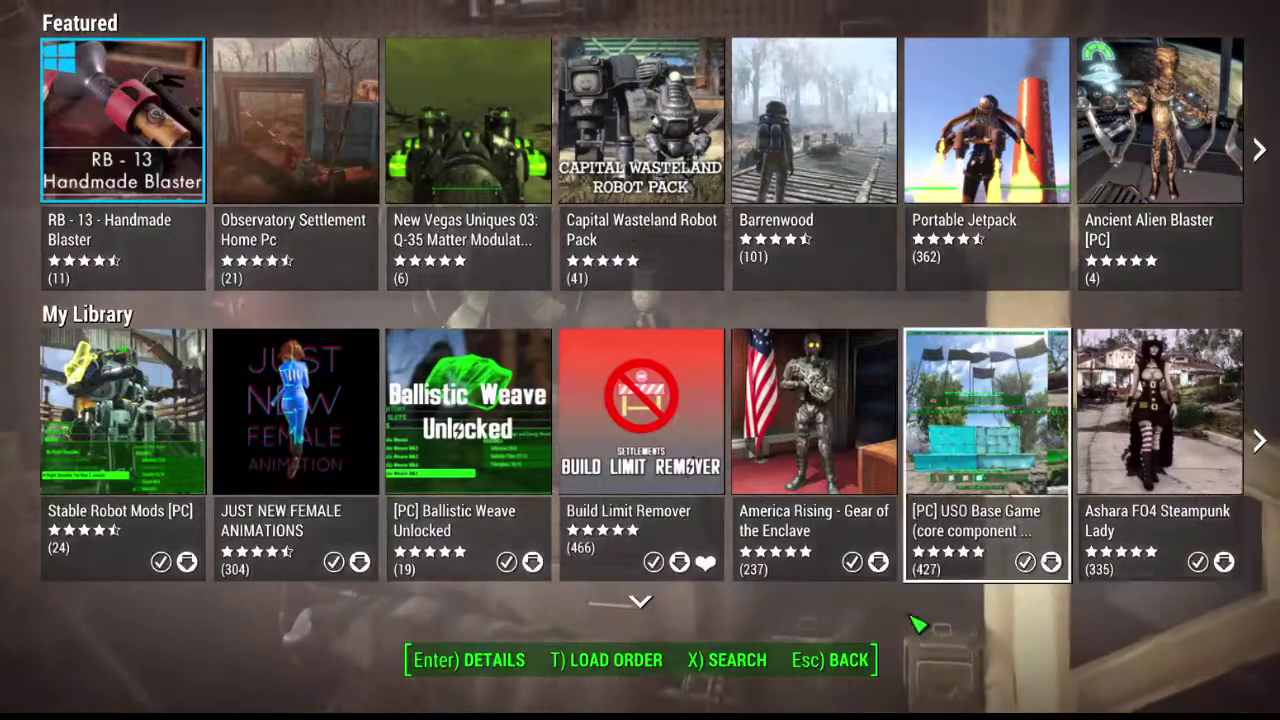
- Look at the load order, then close and reopen the in-game Mods browser into My Library
key("t")
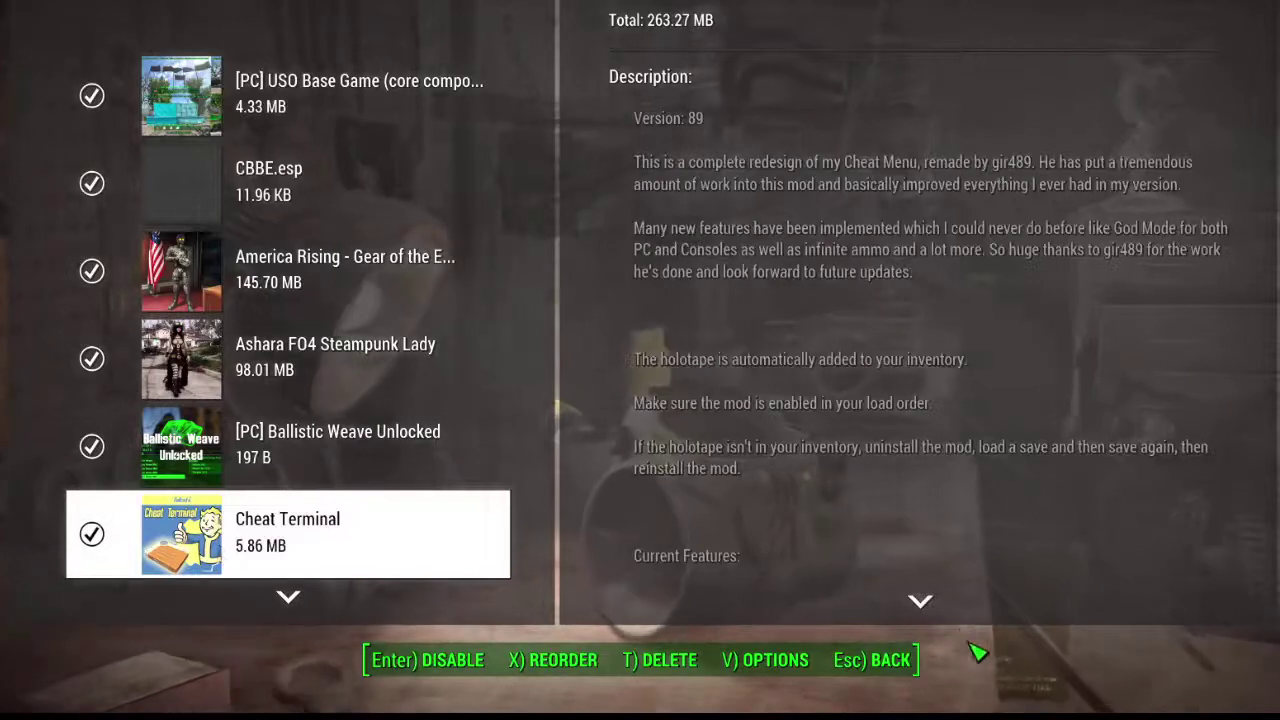
left_click(898, 664)
key("Left")
key("Left")
key("Left")
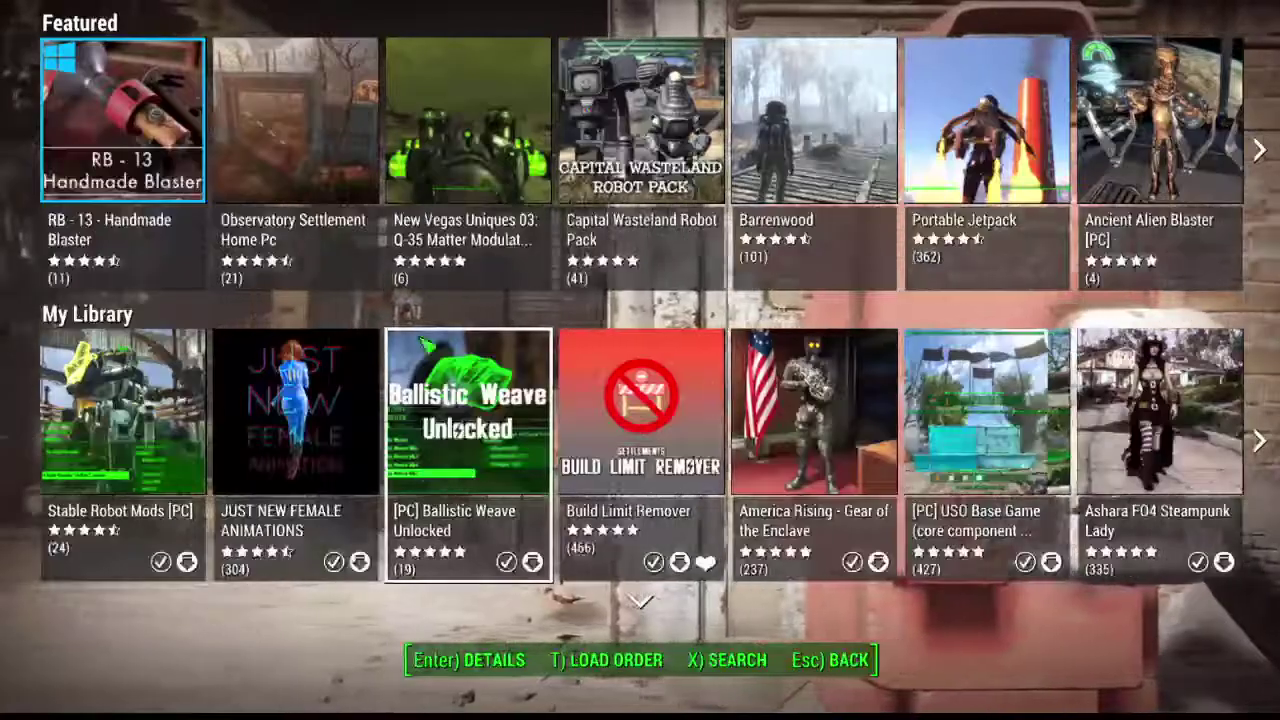
left_click(848, 660)
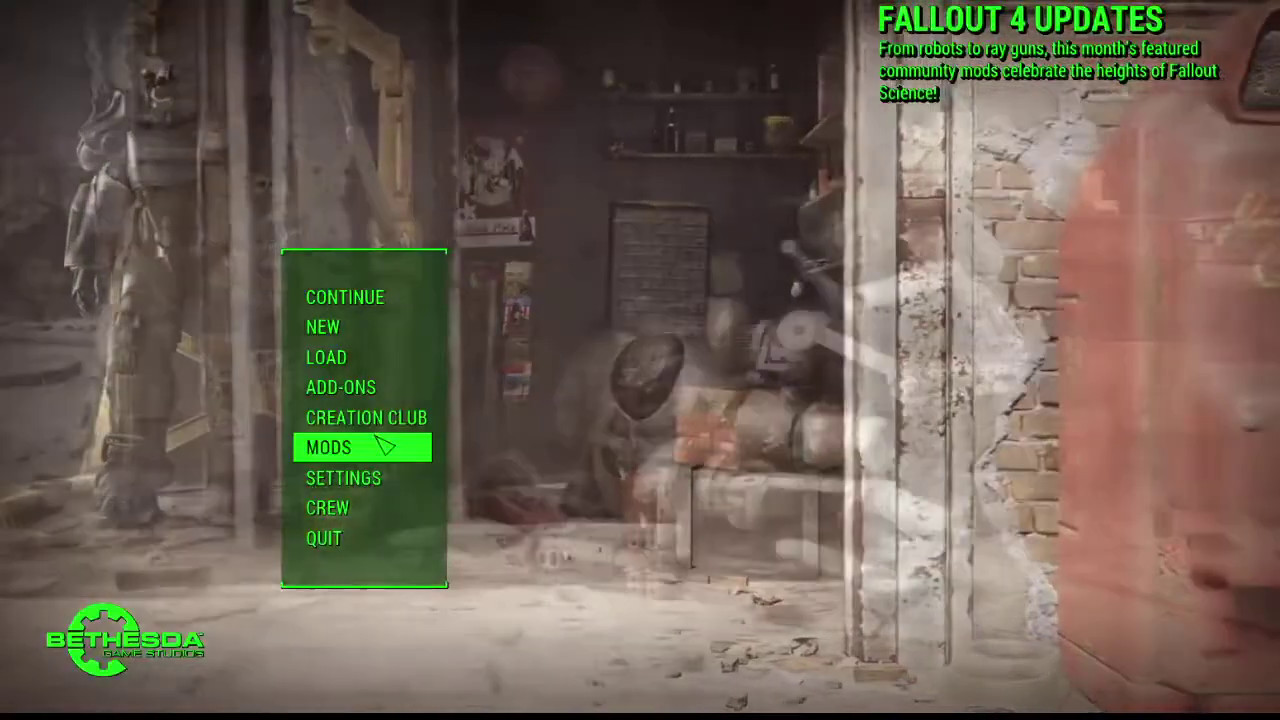
left_click(374, 448)
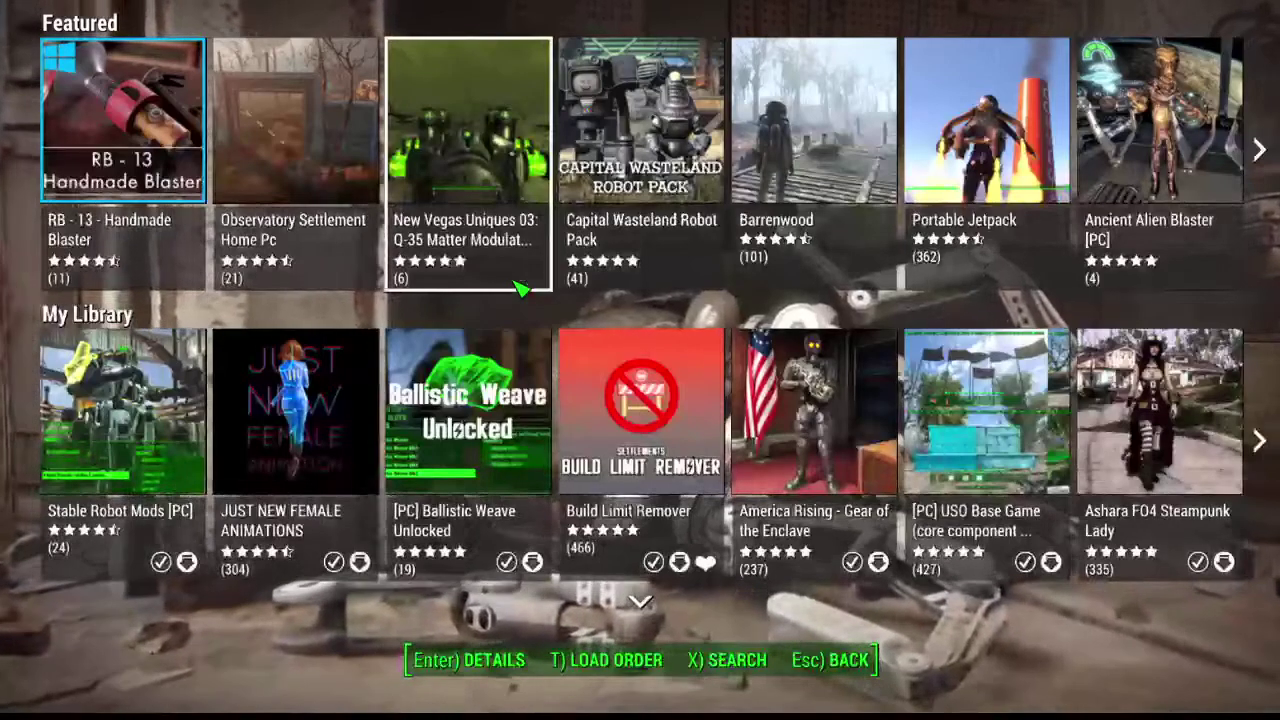
key("Down")
key("Right")
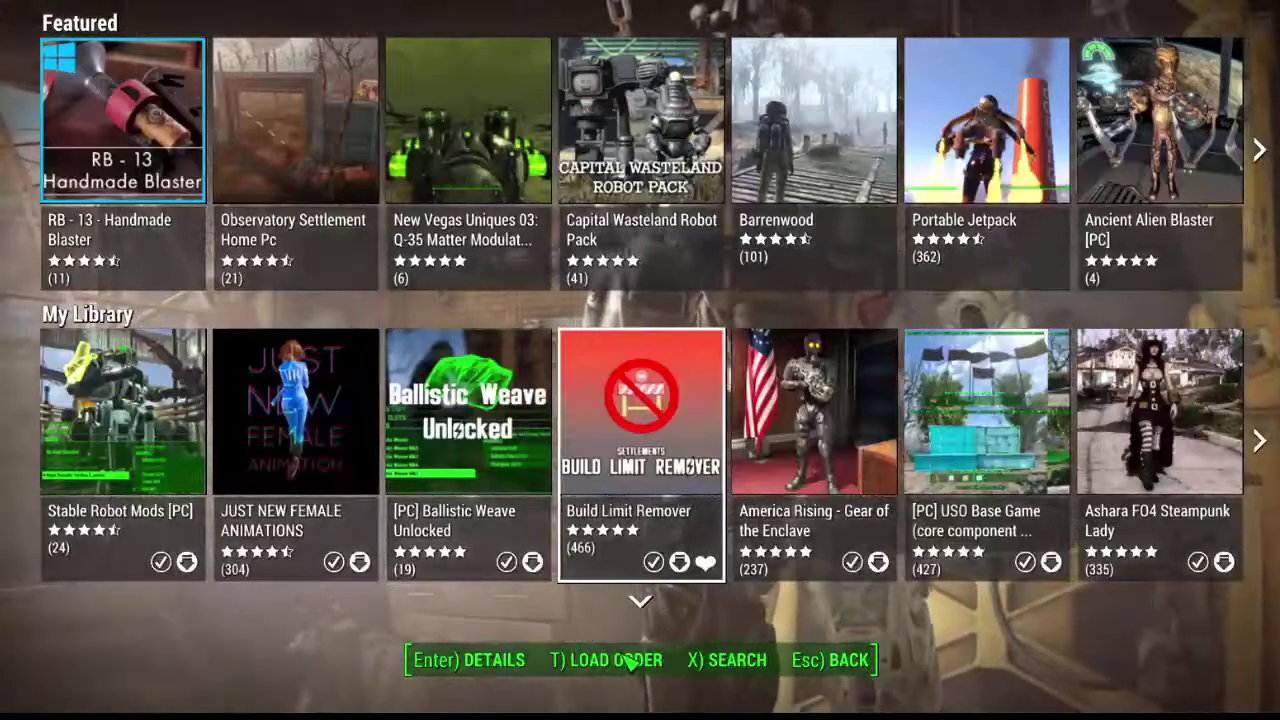
- Disable USO Base Game in the load order and return to the main menu
key("t")
key("Down")
key("Down")
key("Up")
key("Up")
left_click(94, 103)
key("Down")
key("Down")
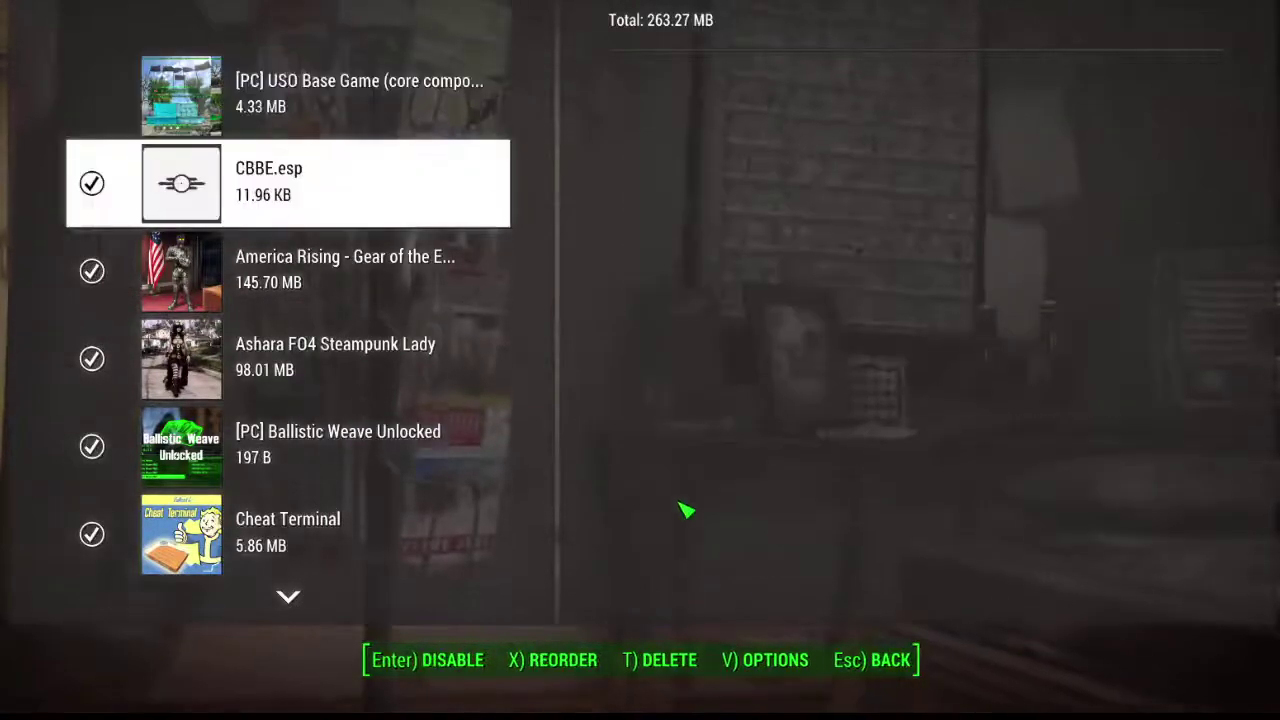
left_click(912, 668)
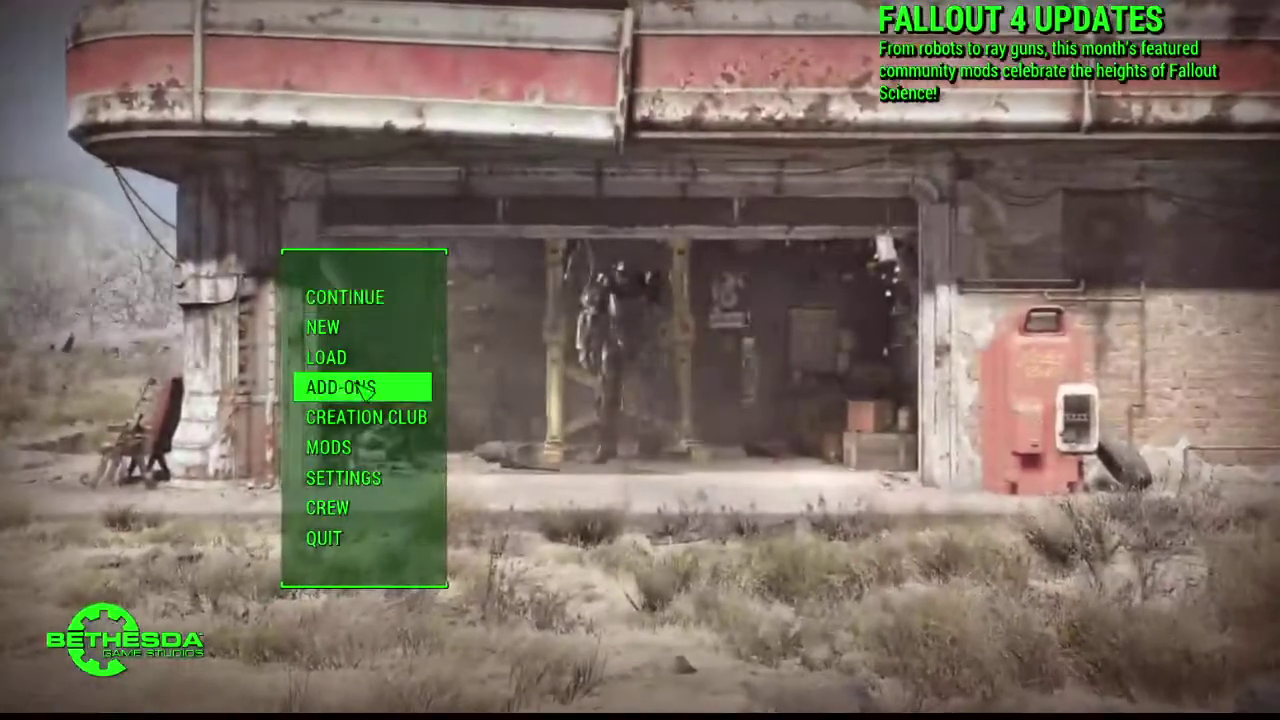
left_click(373, 300)
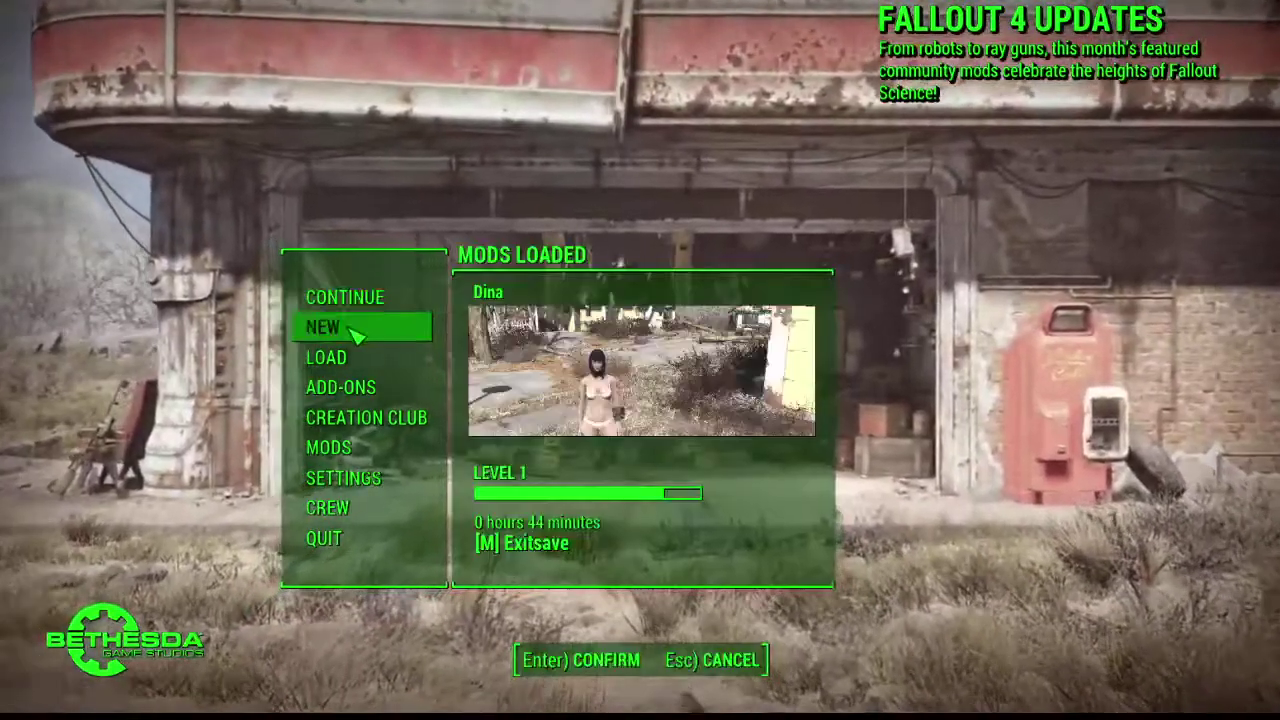
- Load the 17h 56m Exitsave despite missing somaster.esm and unlockedsettlementobjects.esm
left_click(362, 358)
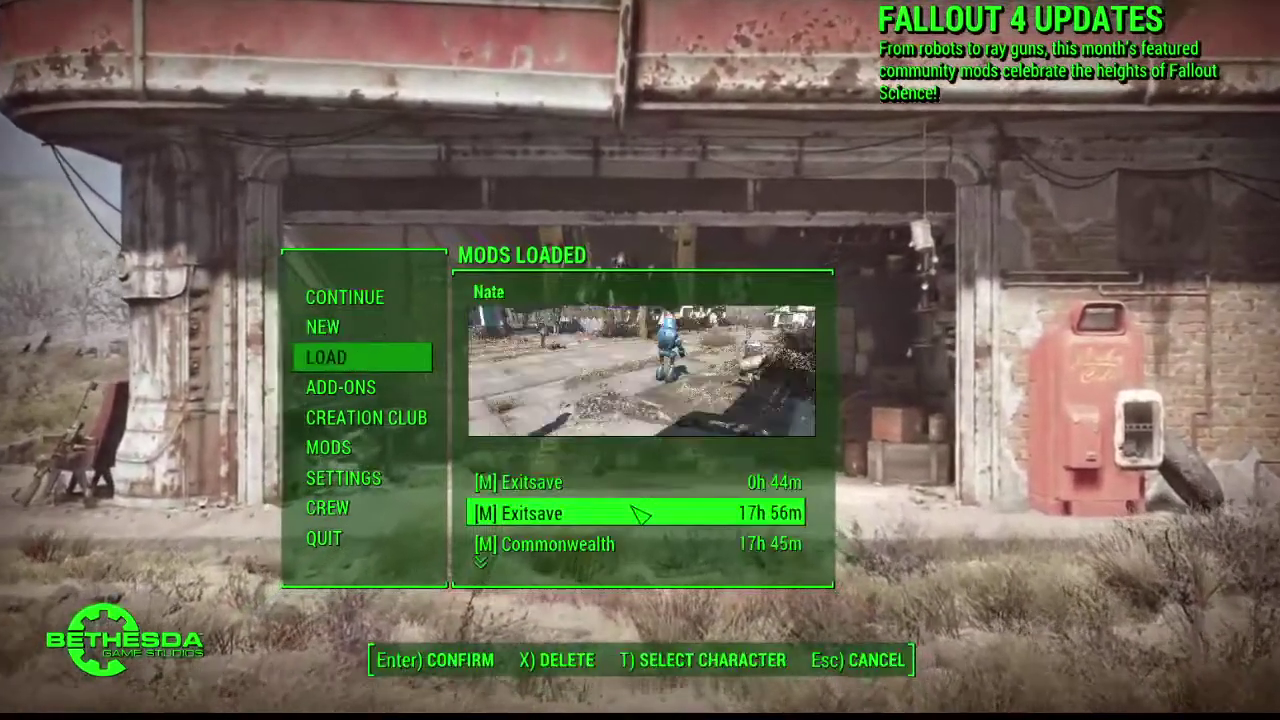
left_click(637, 513)
key("Return")
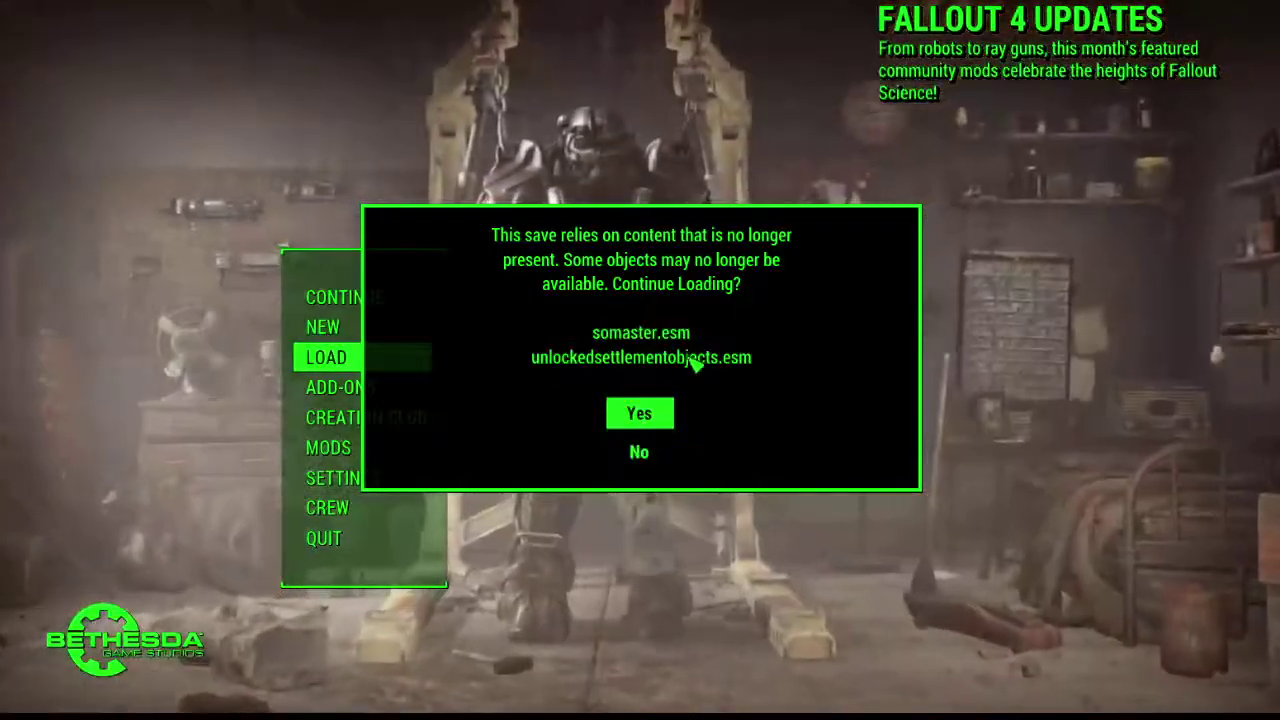
left_click(650, 414)
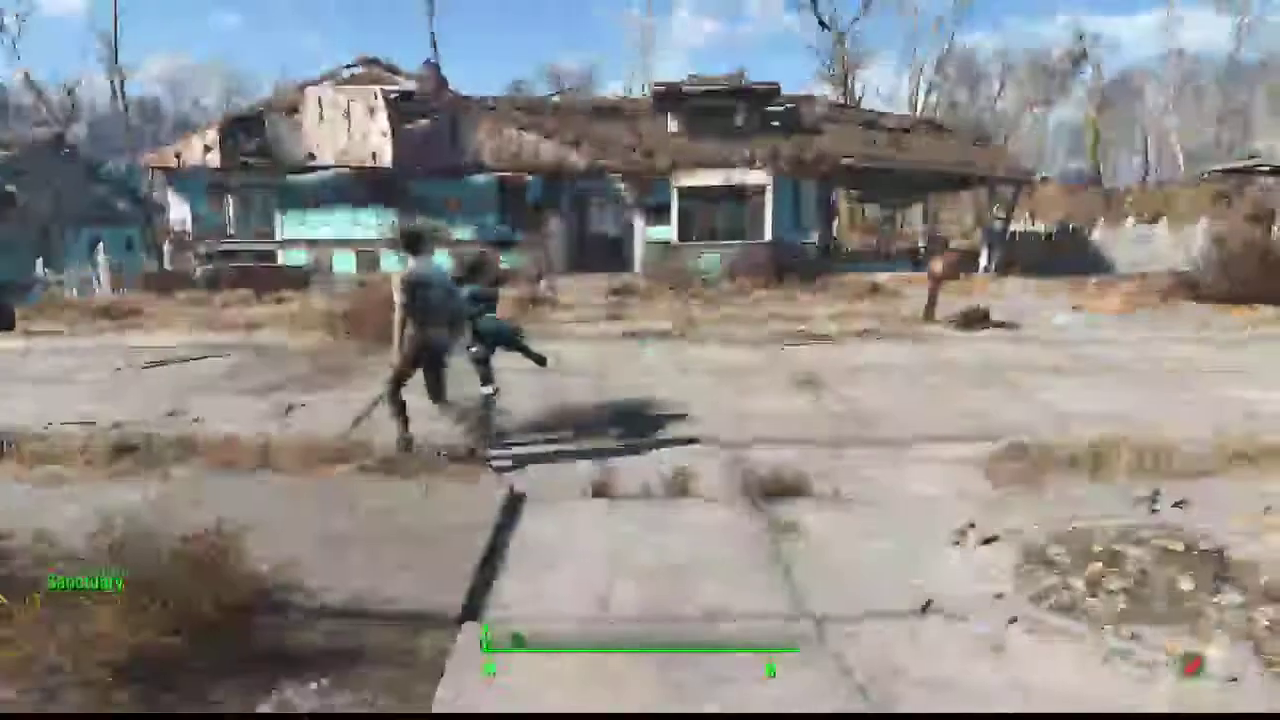
- Walk toward the house and place a Robot Workbench from workshop mode
key("w")
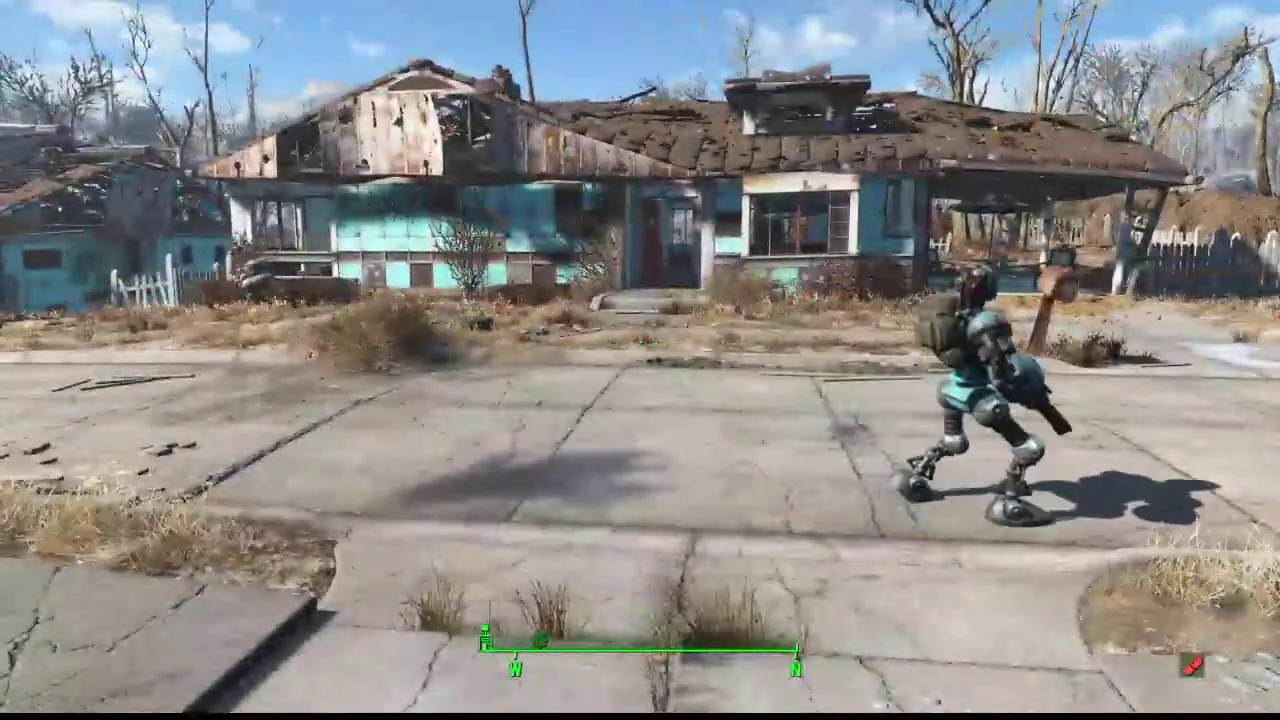
key("v")
key("Return")
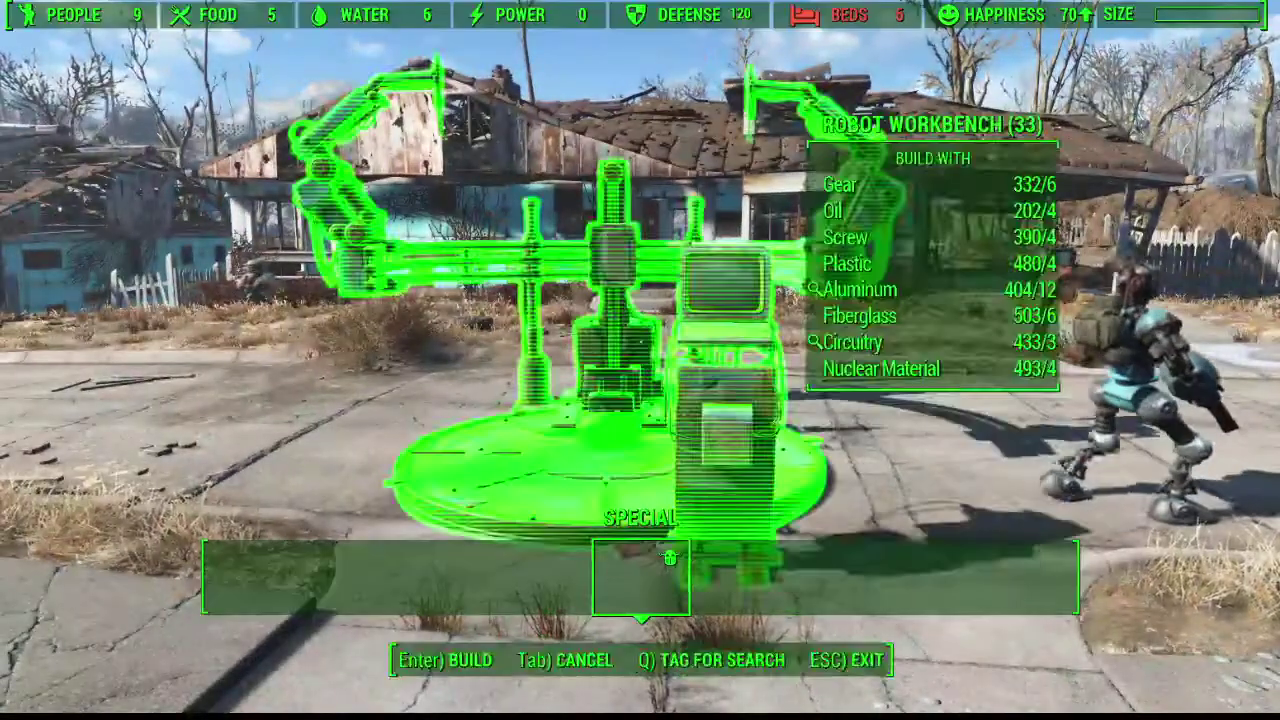
key("Return")
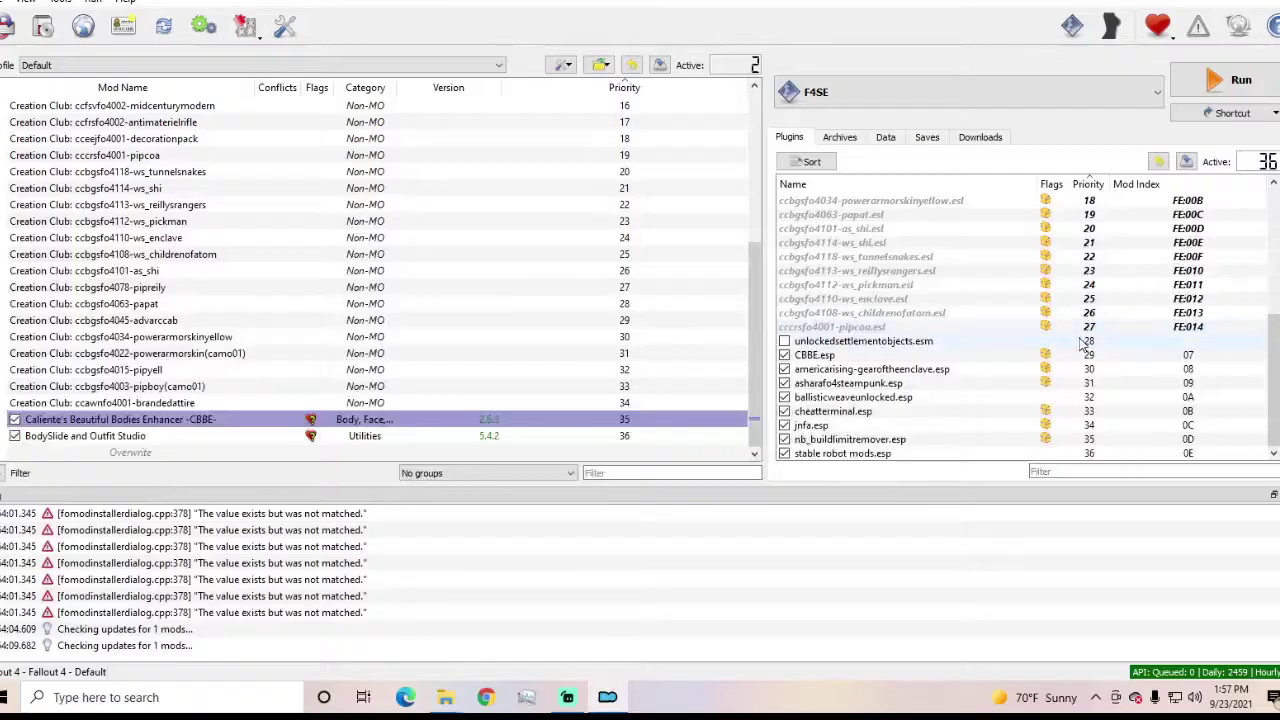
mouse_move(1074, 346)
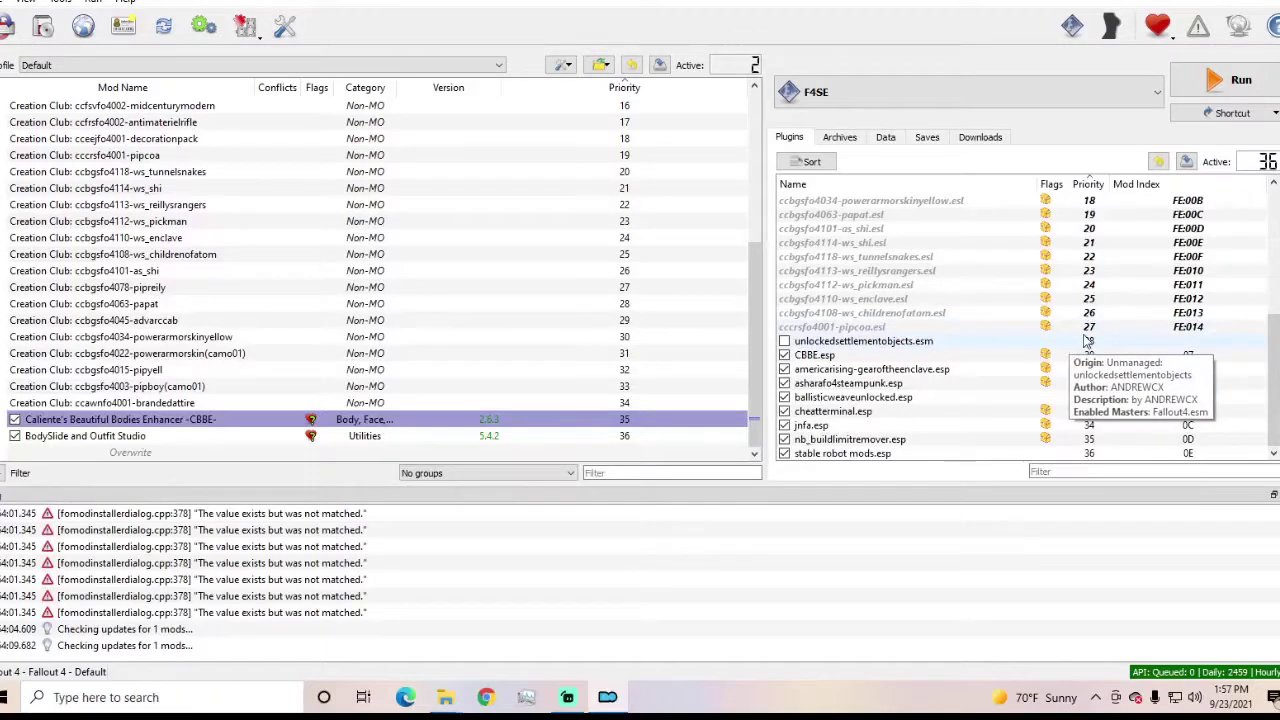
scroll(905, 290, "up", 6)
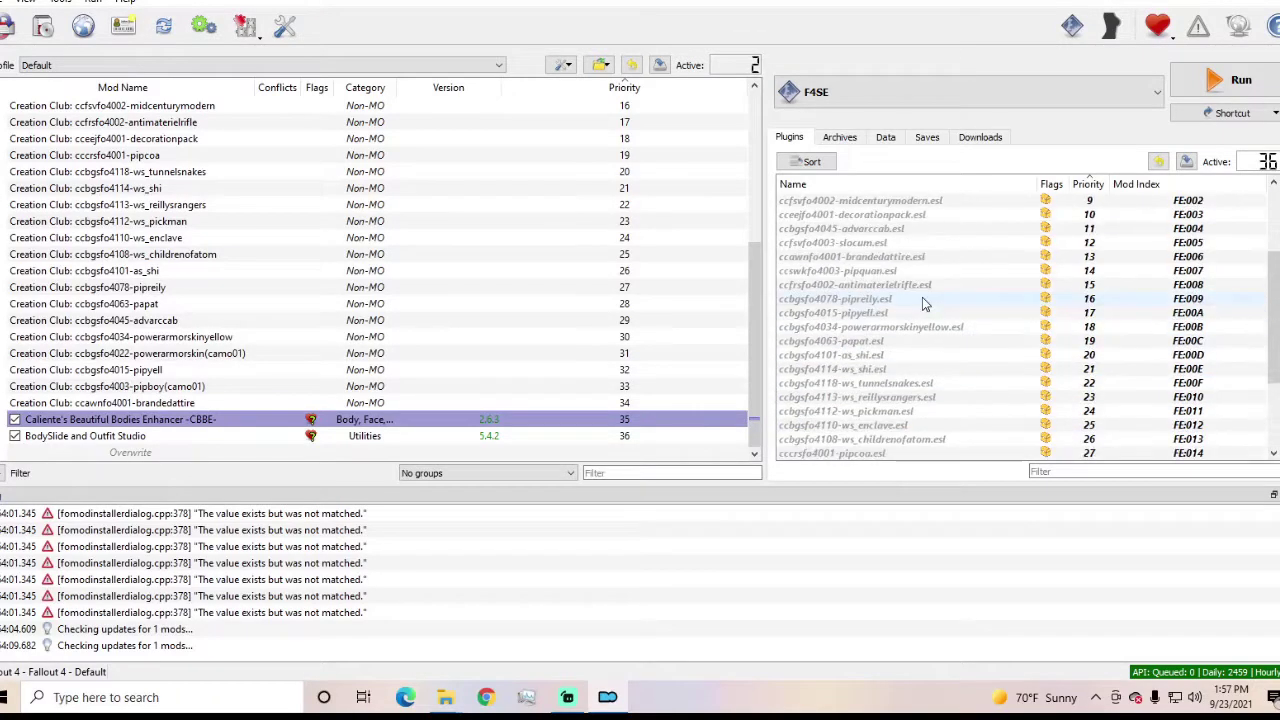
scroll(904, 290, "down", 6)
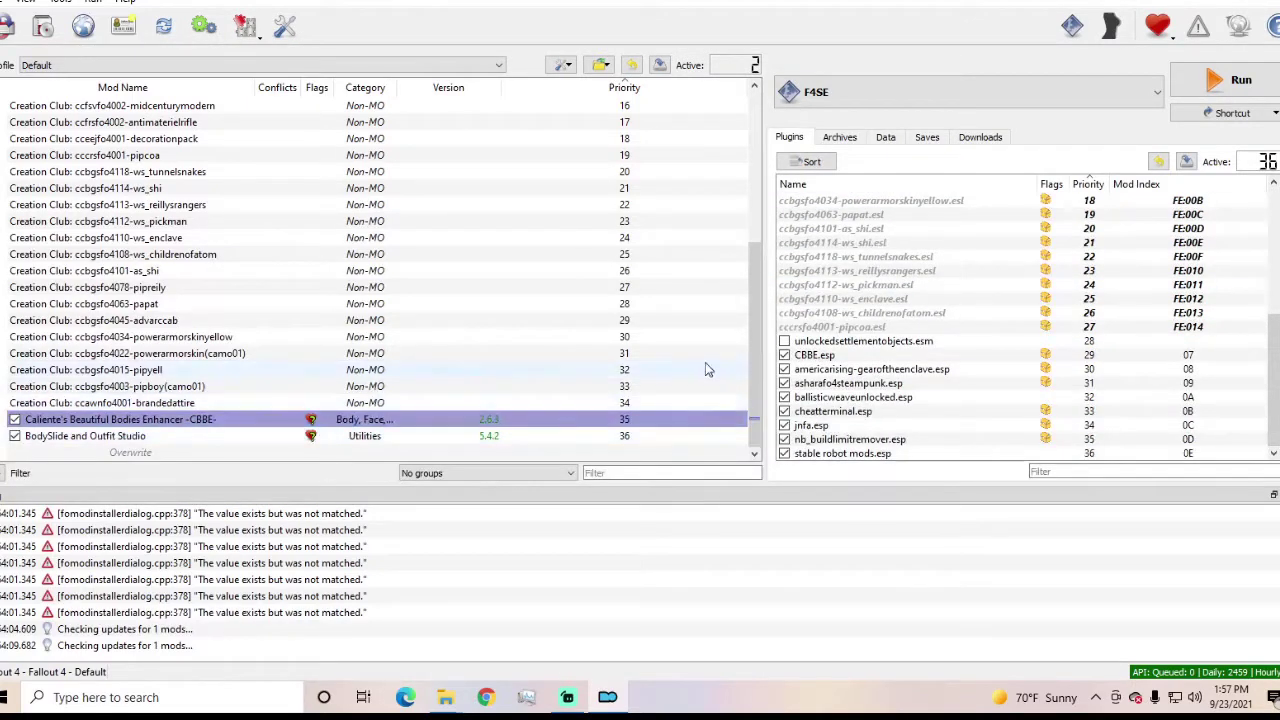
left_click(840, 137)
left_click(888, 140)
scroll(937, 242, "down", 15)
scroll(940, 410, "down", 15)
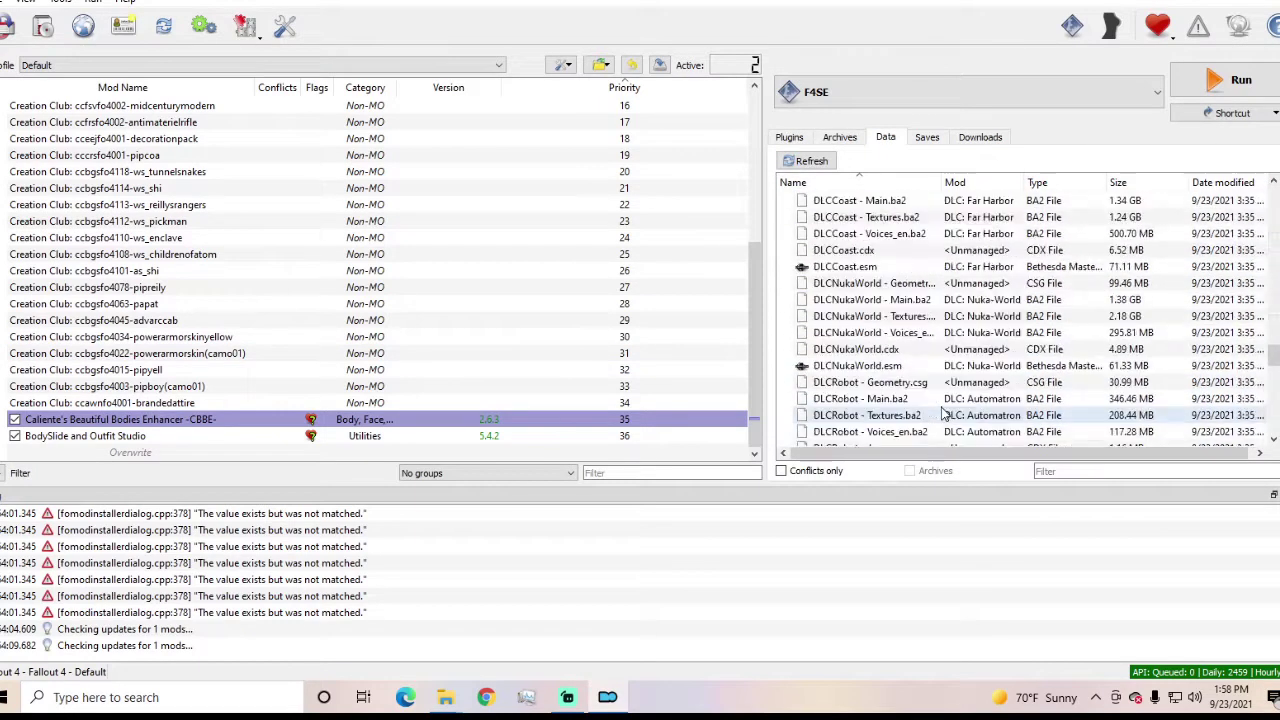
scroll(943, 413, "up", 10)
scroll(945, 340, "up", 15)
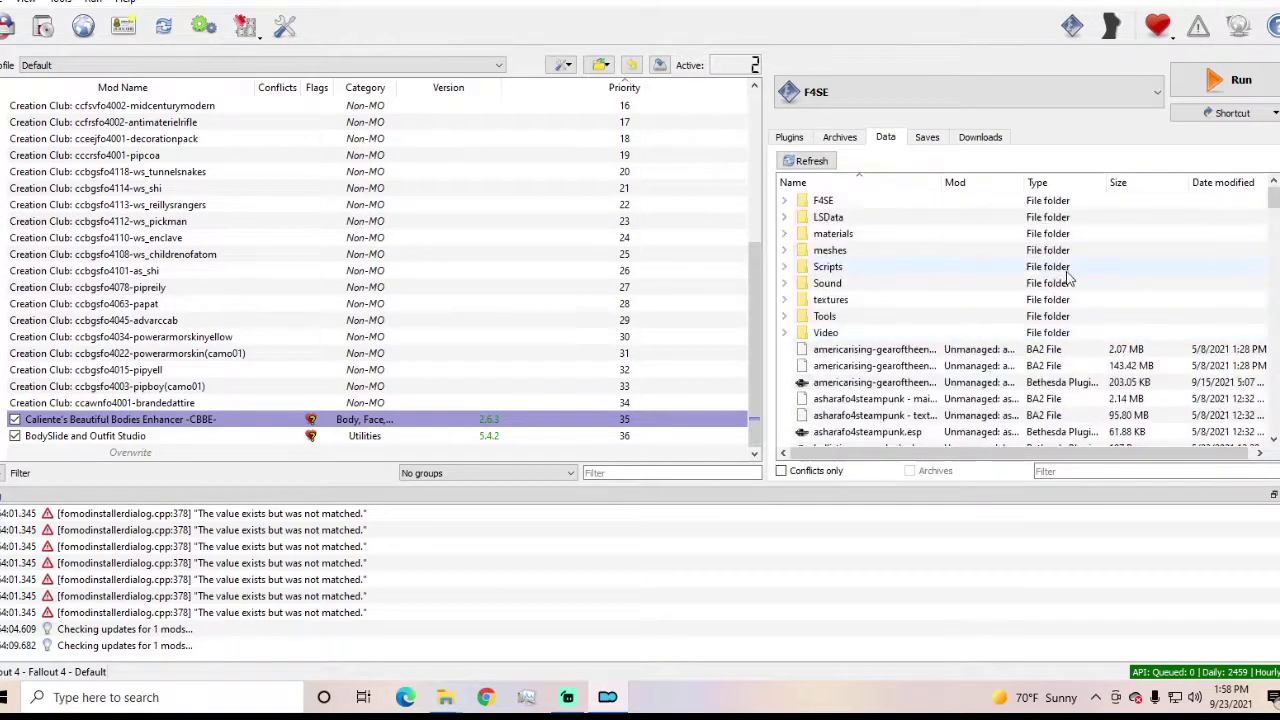
double_click(938, 253)
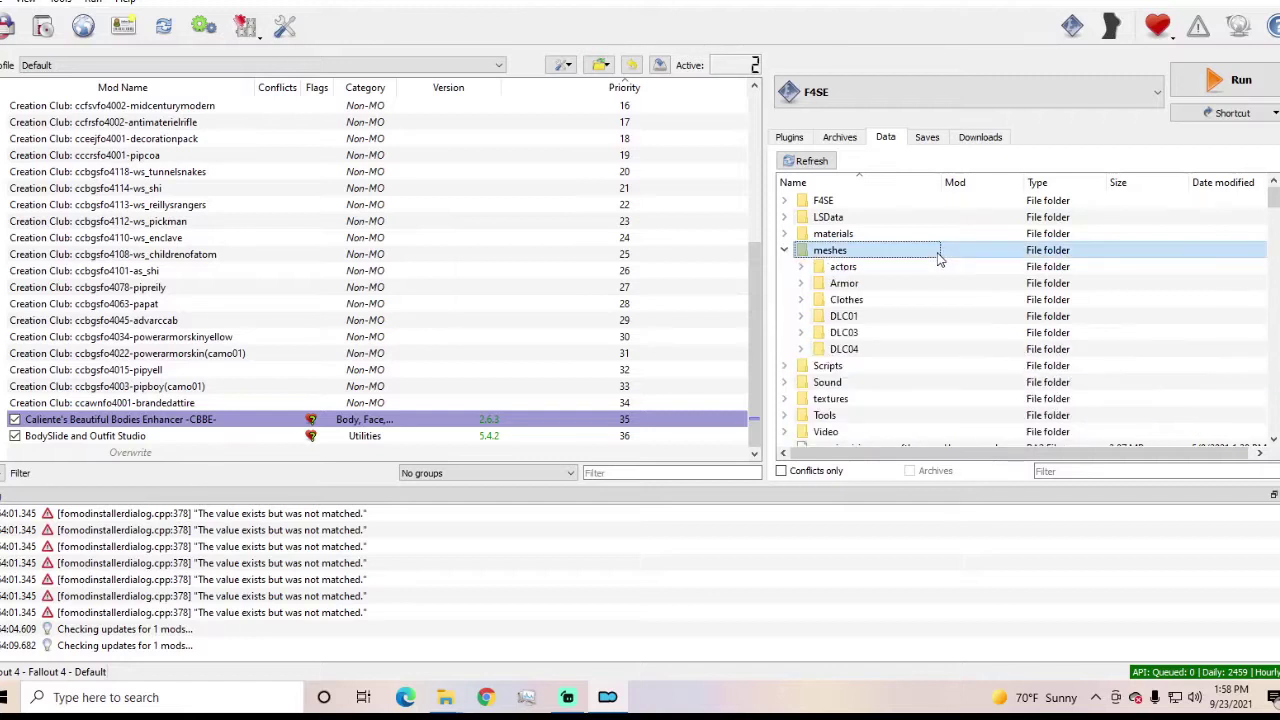
left_click(786, 252)
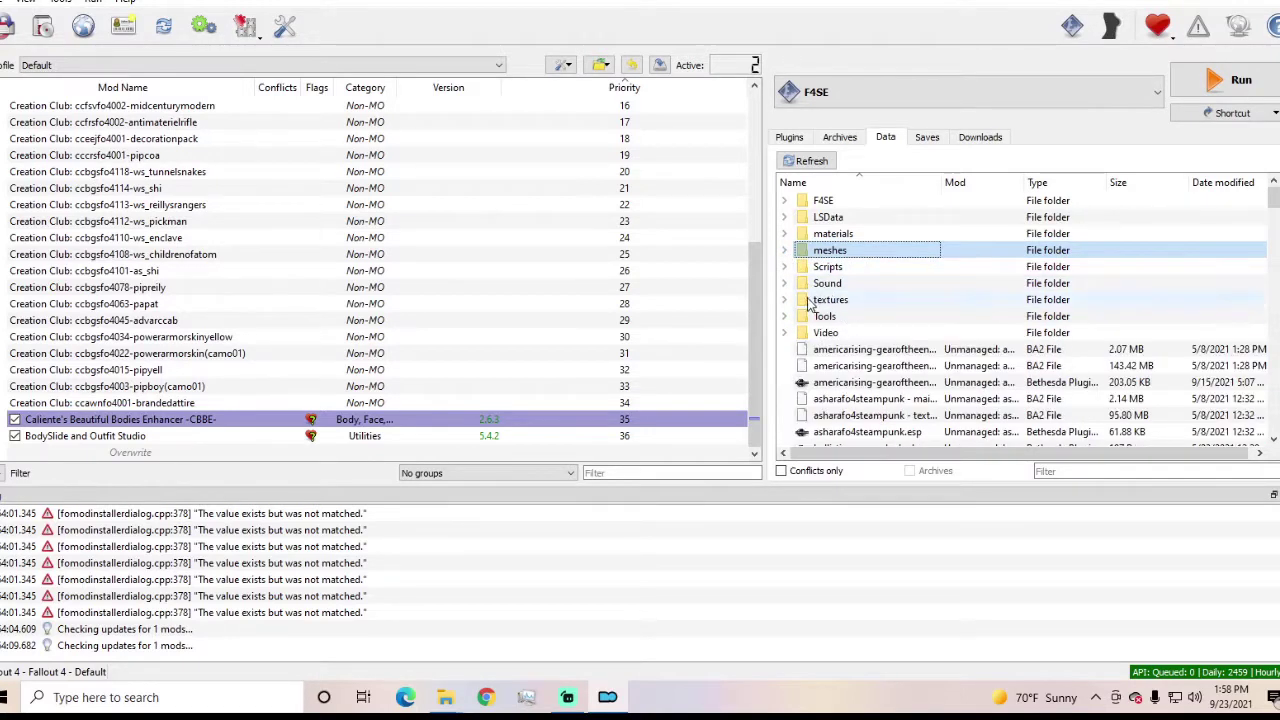
left_click(786, 302)
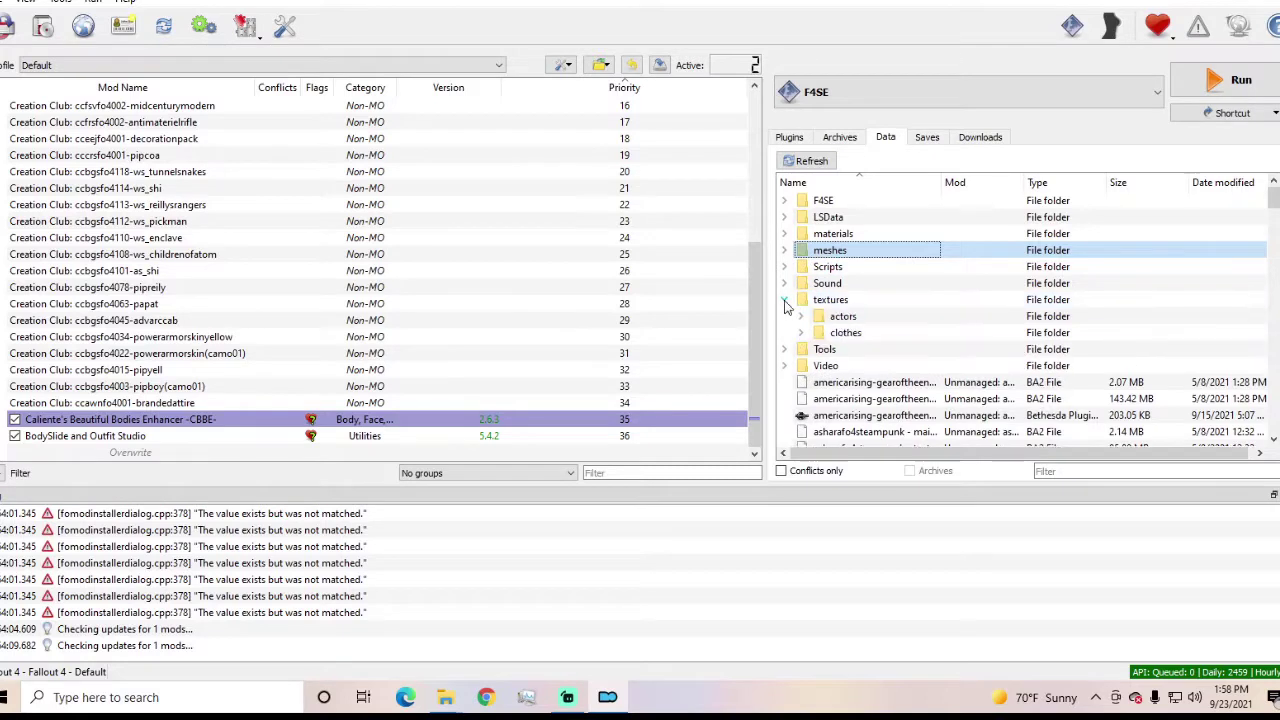
left_click(786, 301)
scroll(940, 380, "down", 4)
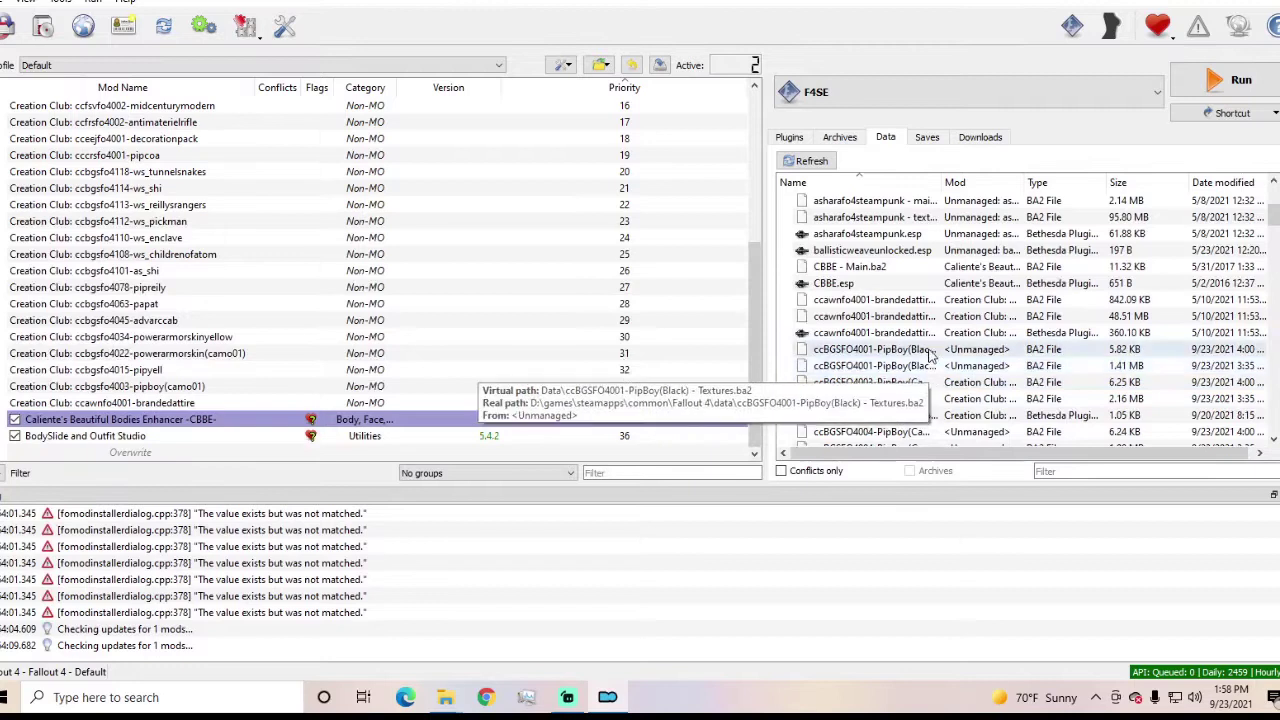
scroll(1015, 368, "up", 3)
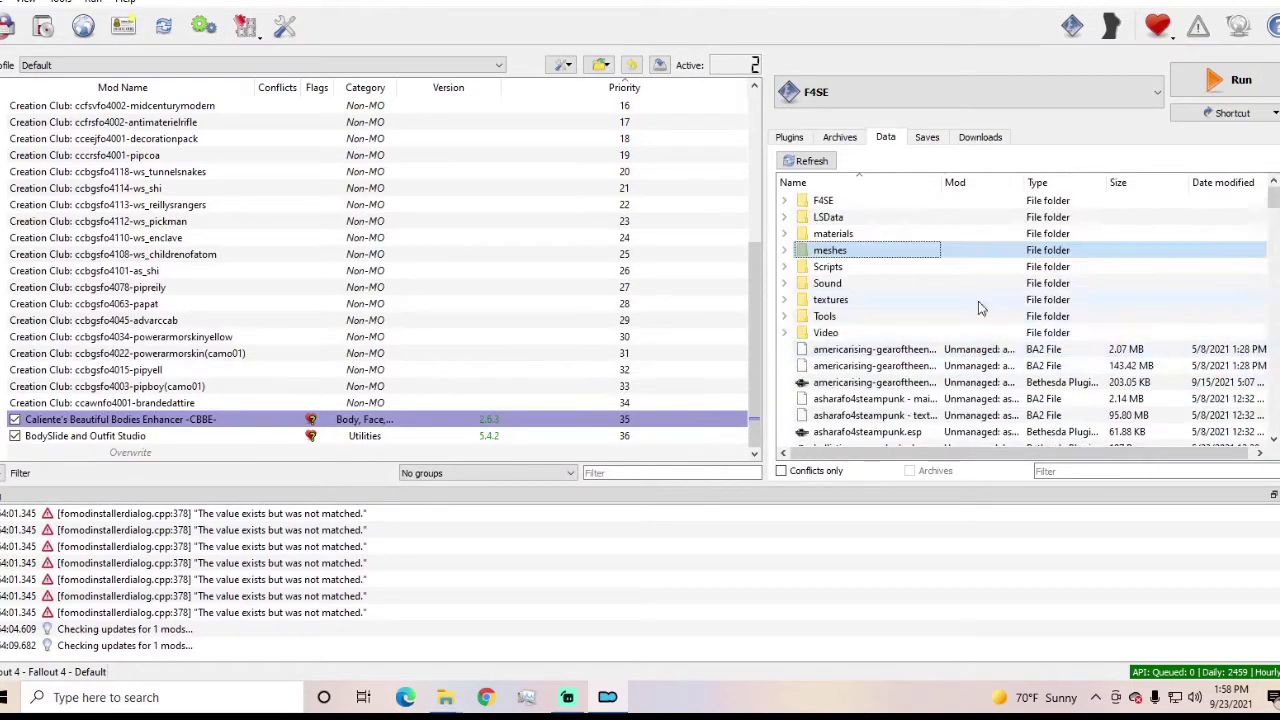
scroll(975, 295, "down", 6)
scroll(985, 360, "down", 9)
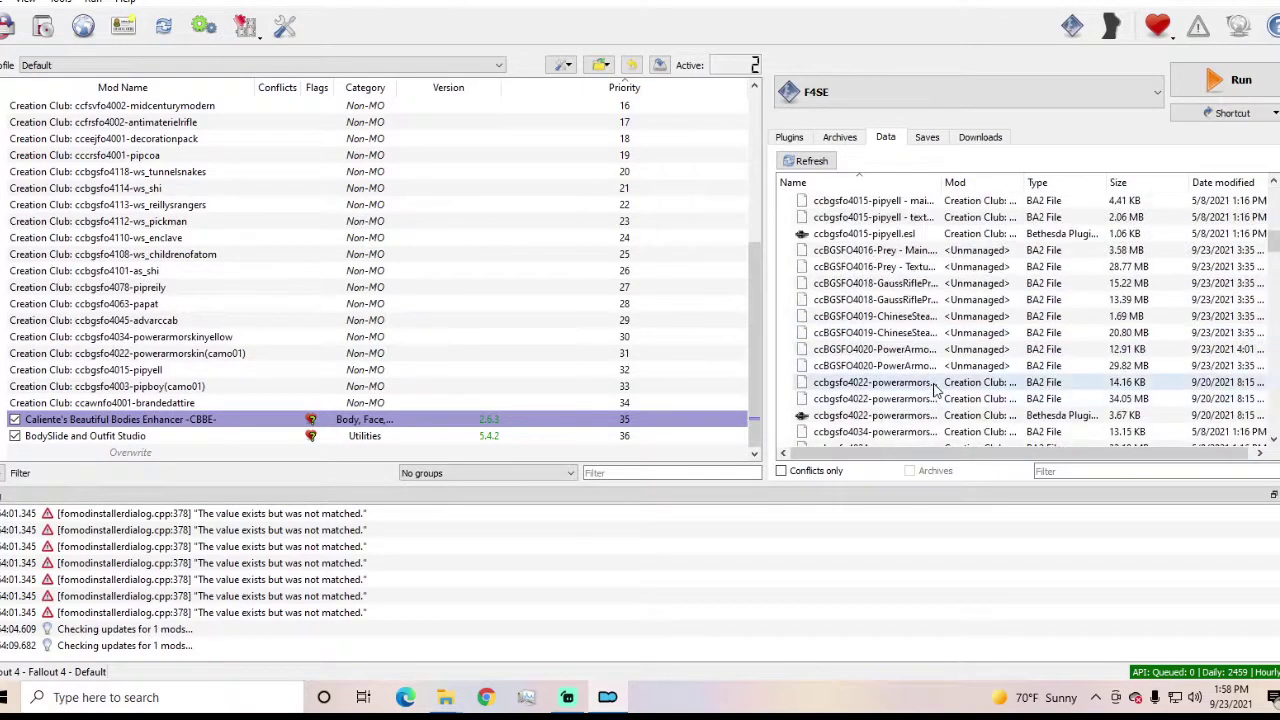
scroll(940, 380, "up", 15)
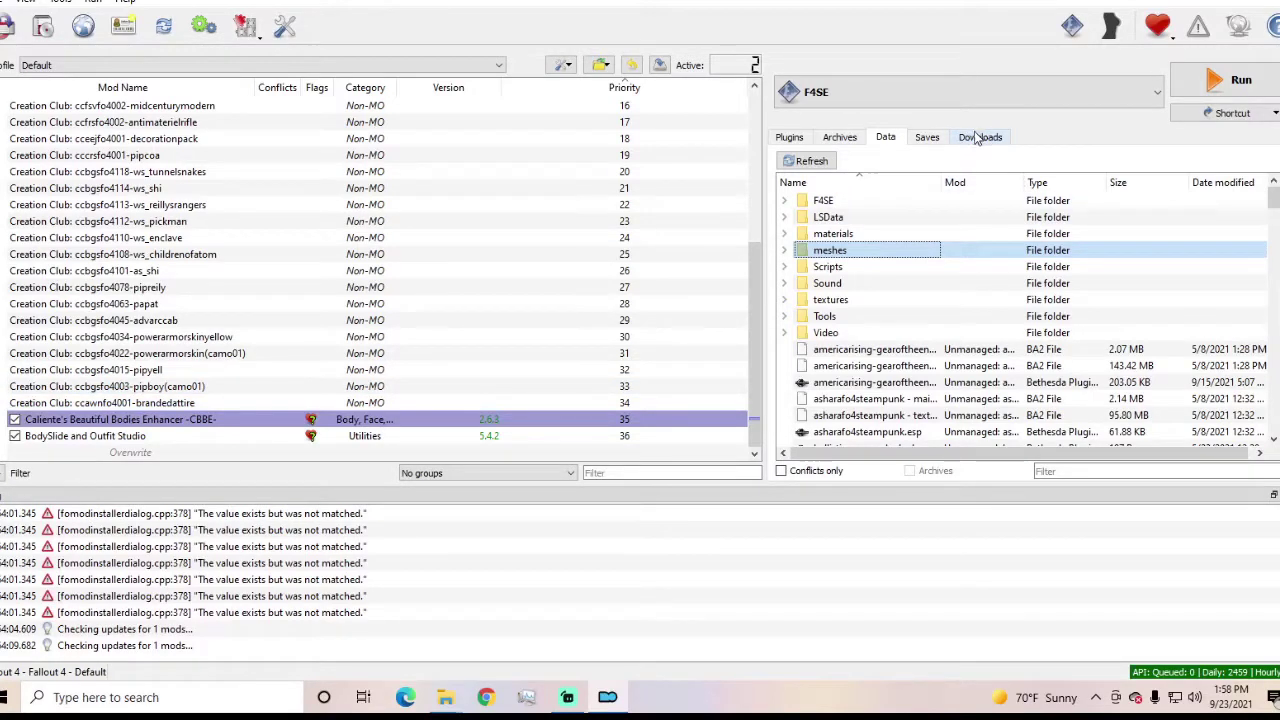
left_click(800, 140)
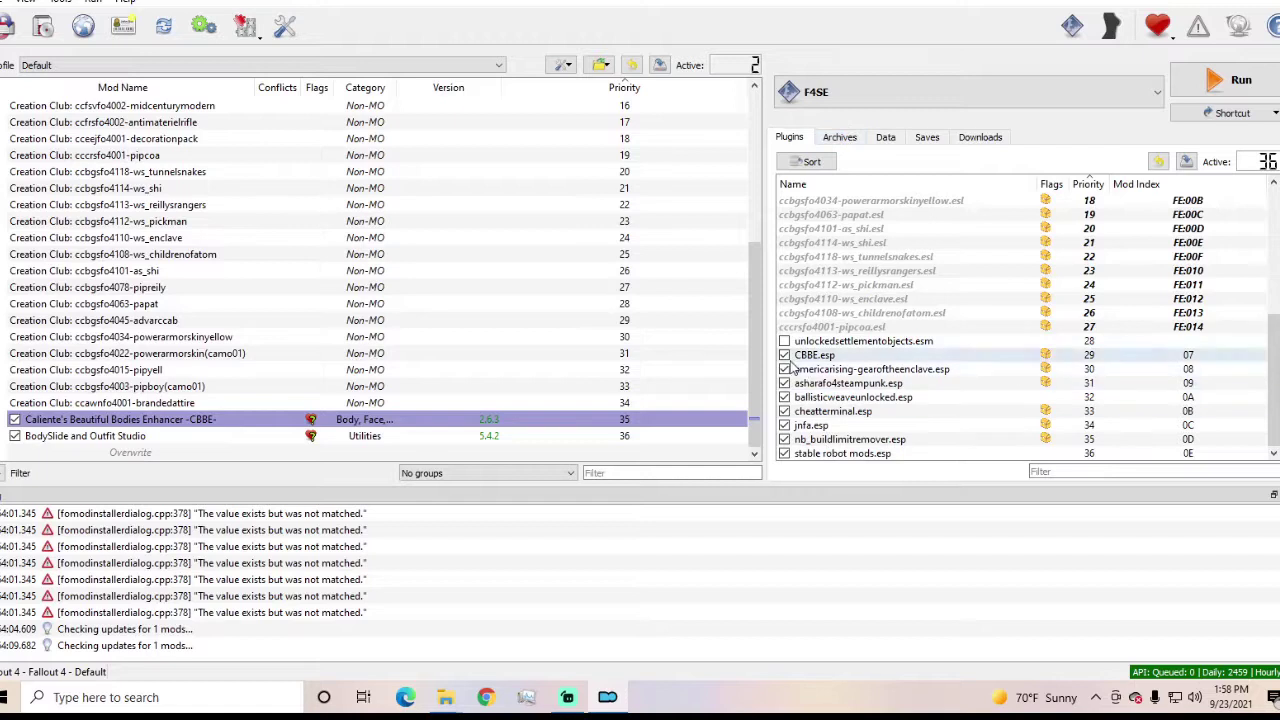
- Open the Fallout 4 game folder in File Explorer from the common folder
mouse_move(462, 702)
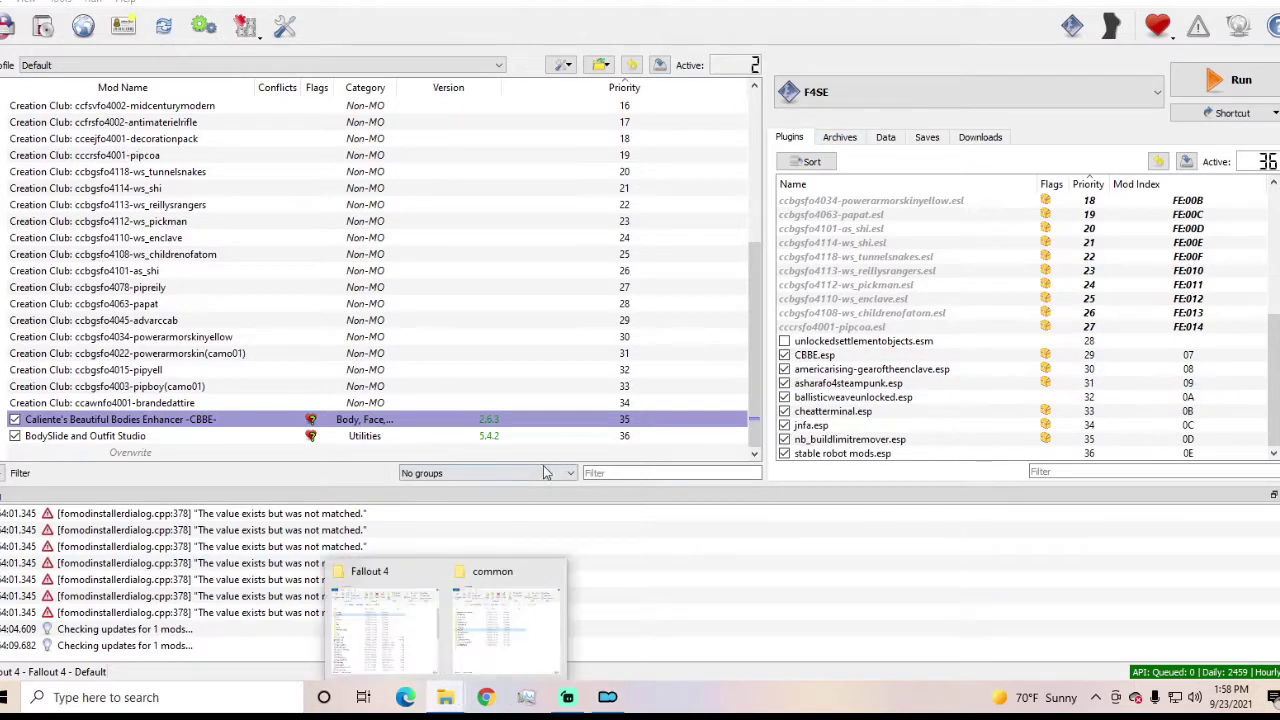
left_click(533, 505)
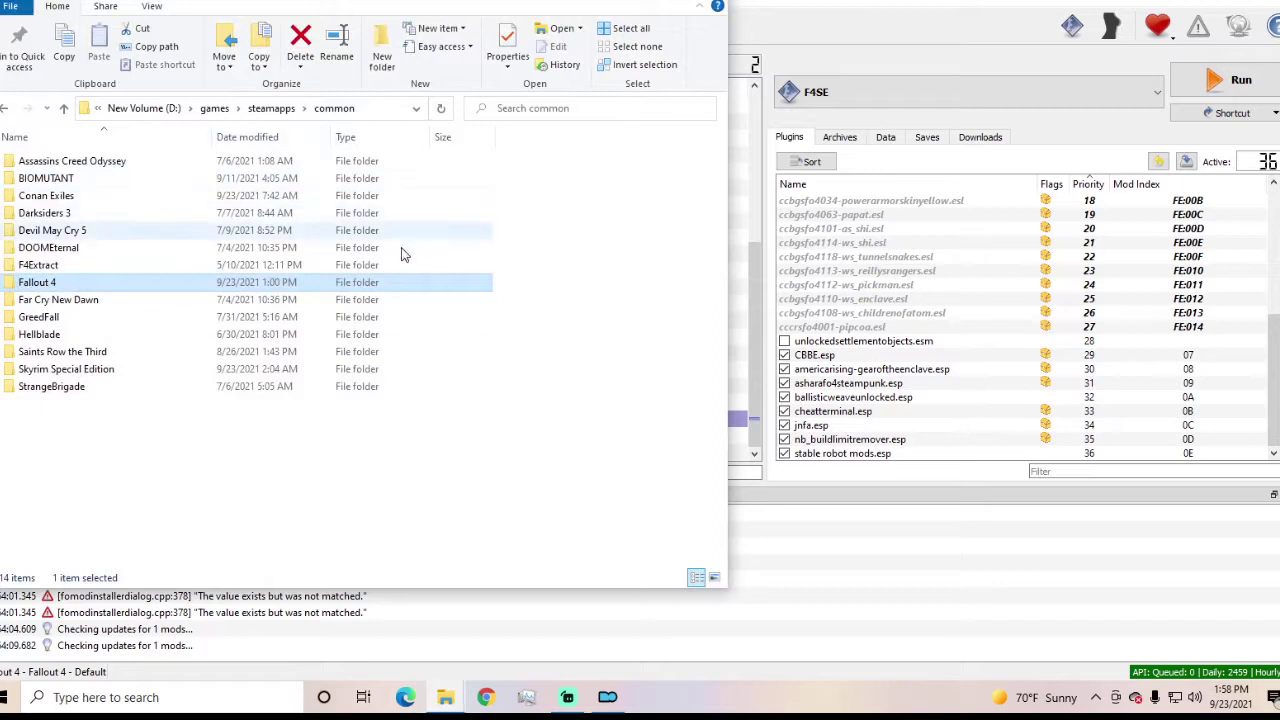
double_click(297, 284)
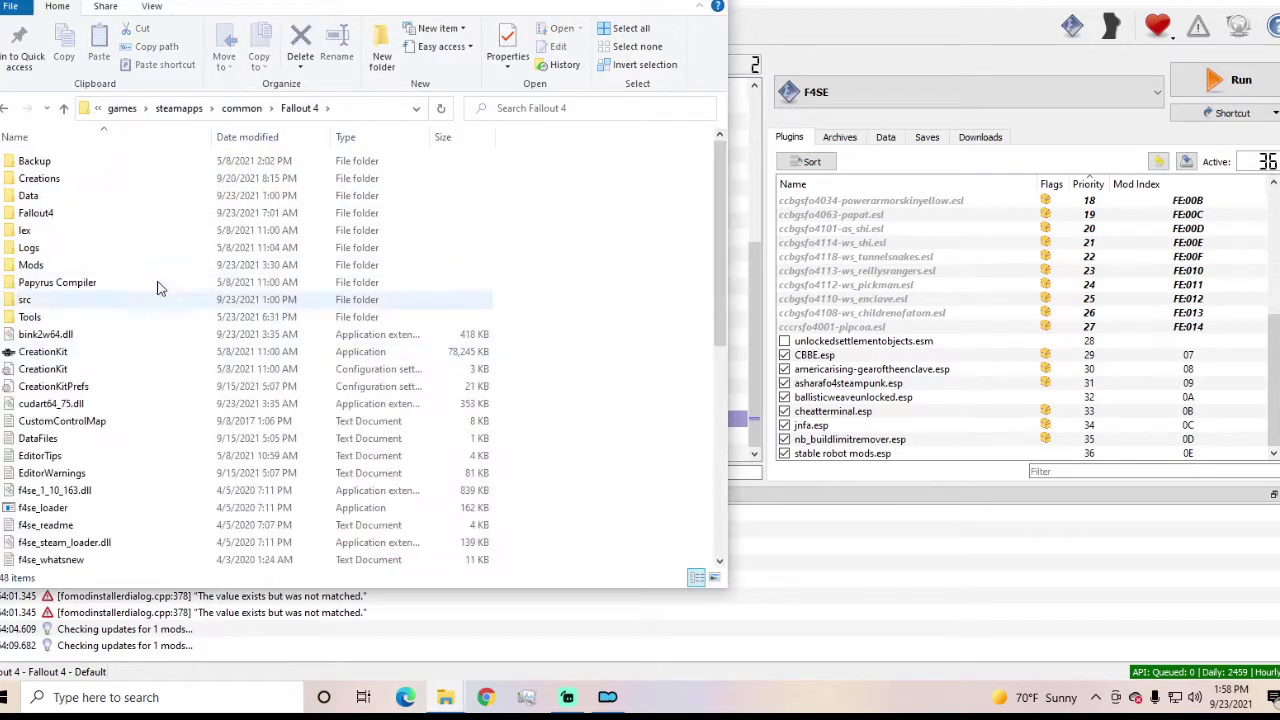
scroll(366, 280, "down", 4)
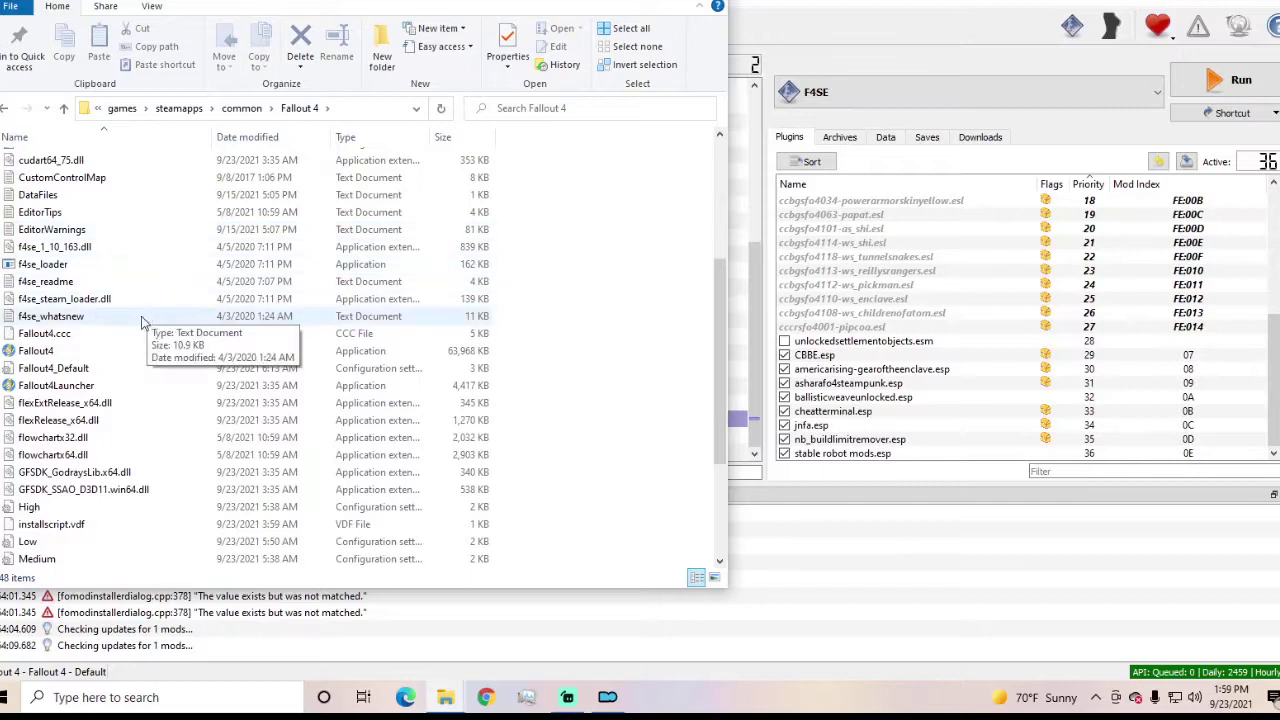
scroll(150, 400, "down", 3)
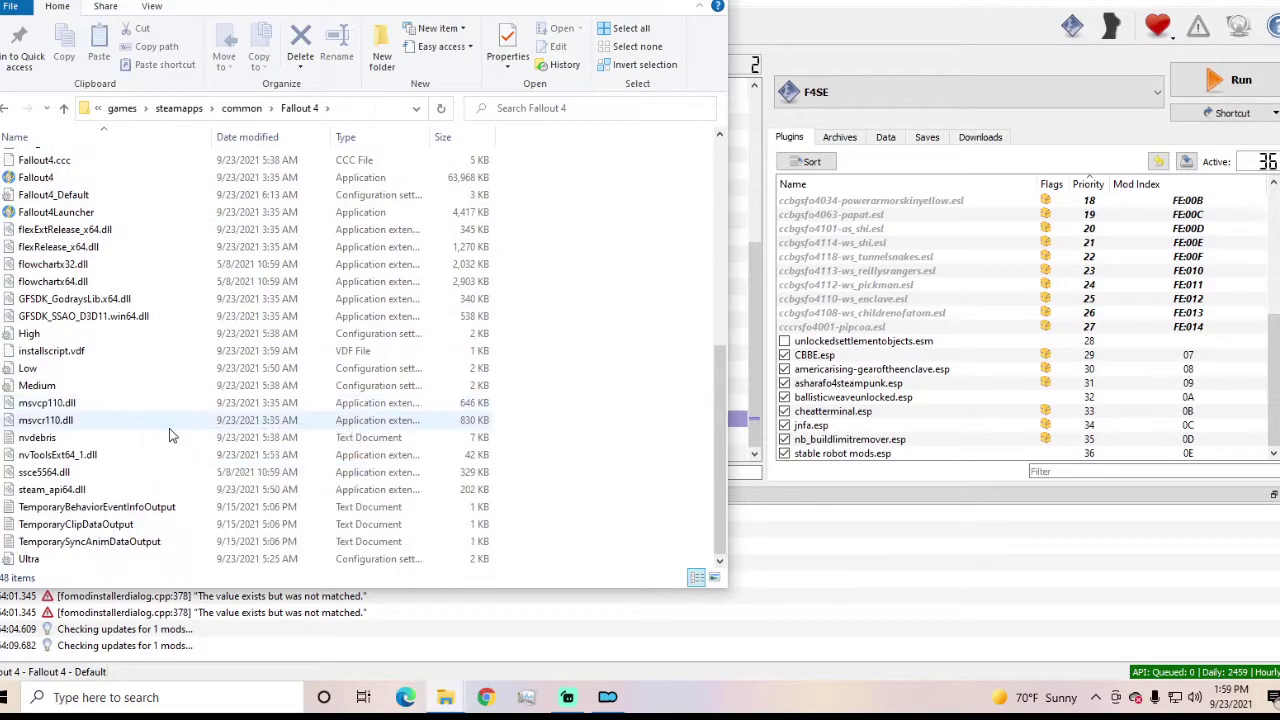
scroll(185, 432, "up", 8)
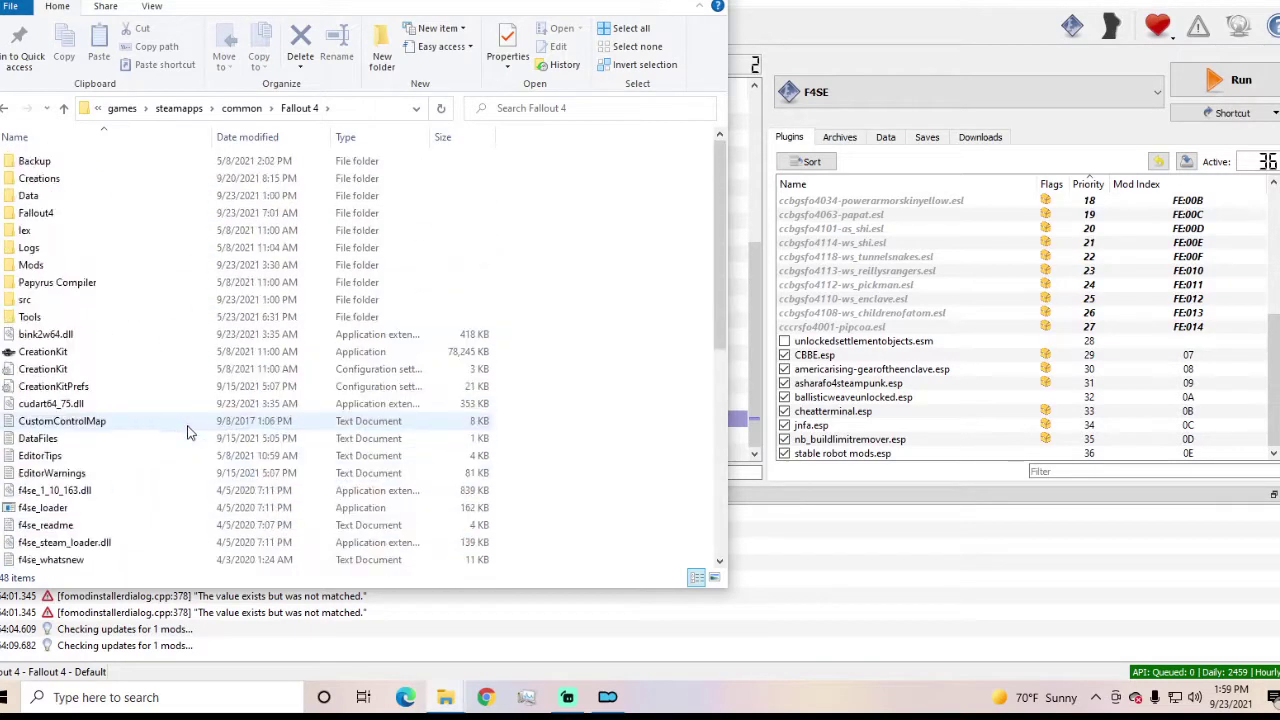
- Enter the Data folder, find its meshes subfolder empty, and go back to Data
left_click(168, 199)
double_click(168, 199)
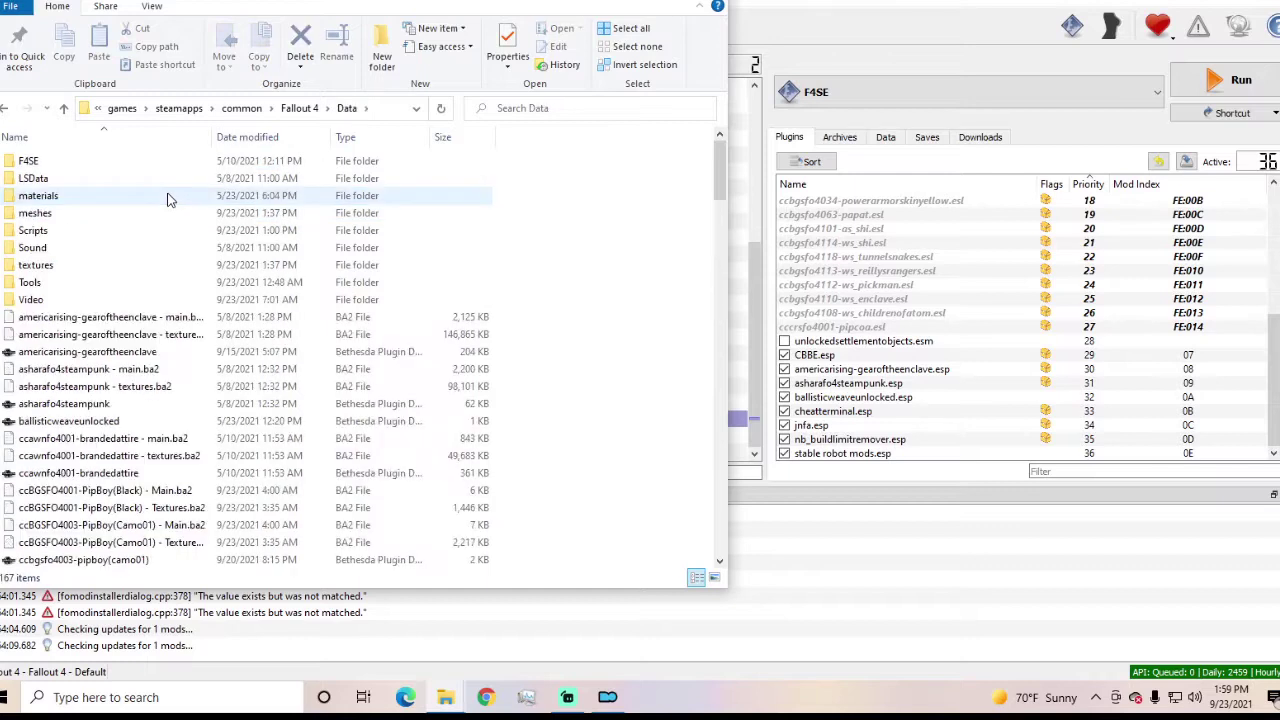
double_click(154, 218)
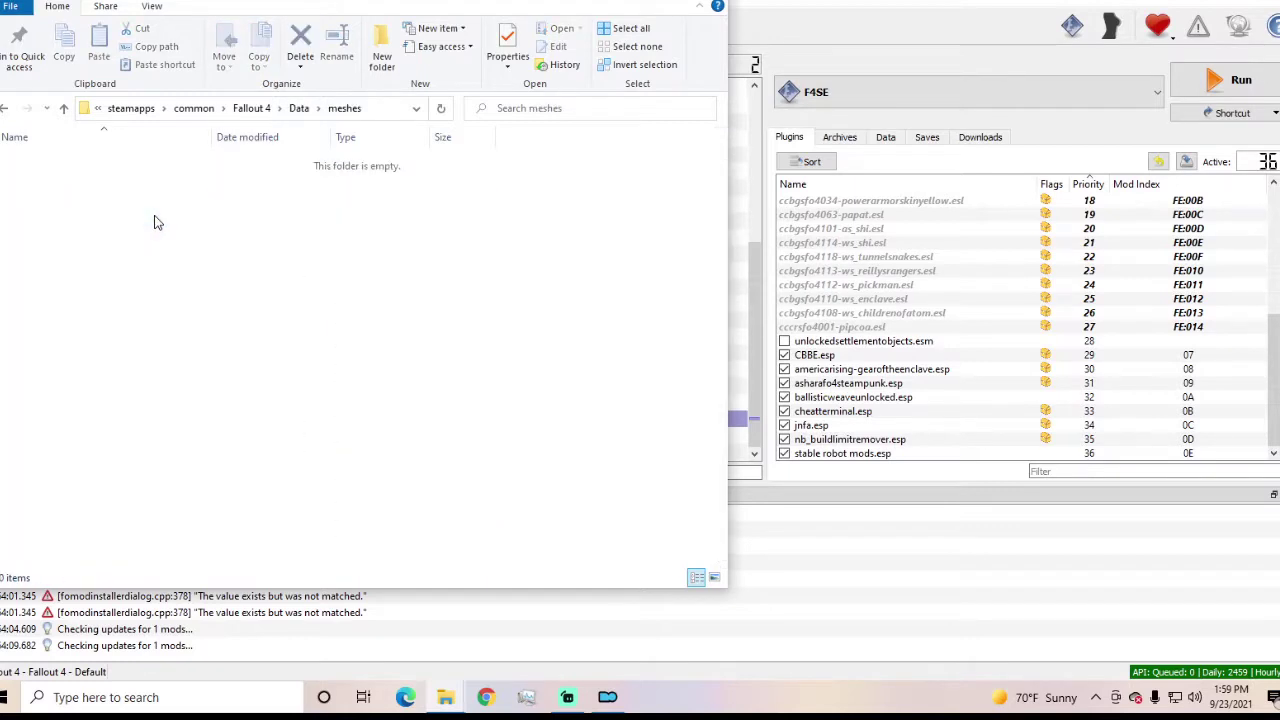
left_click(4, 109)
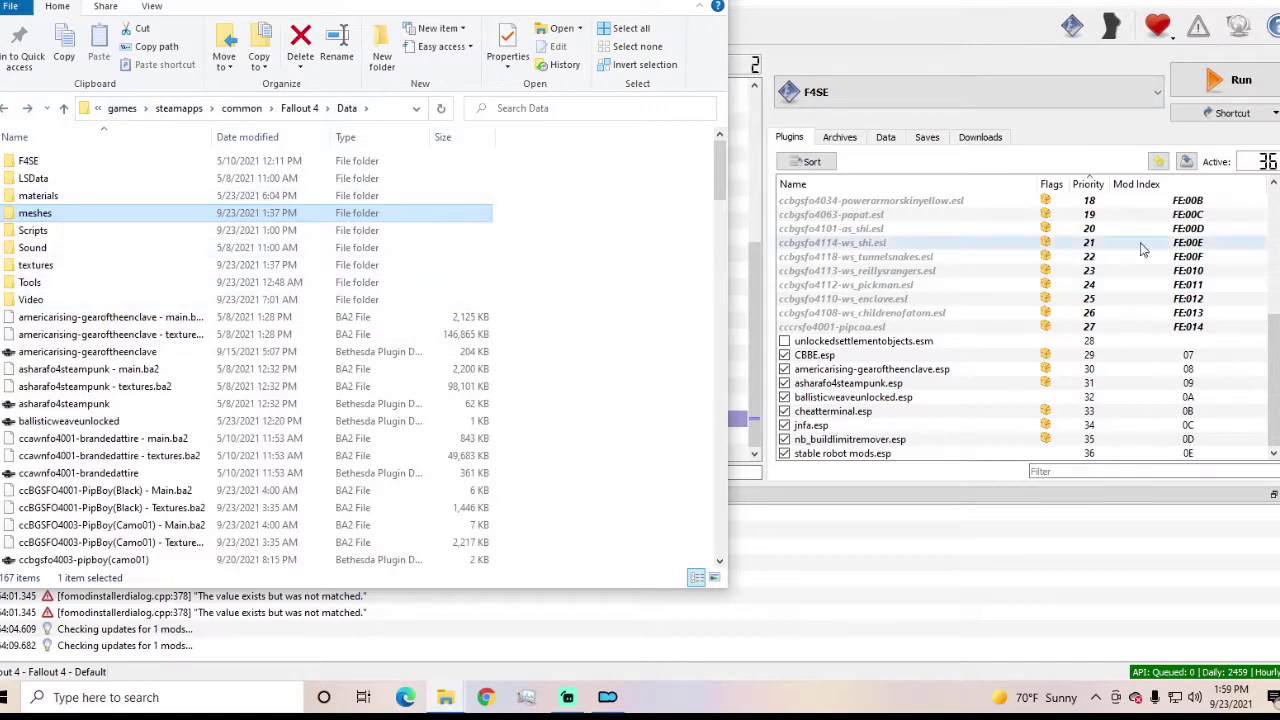
scroll(440, 355, "down", 5)
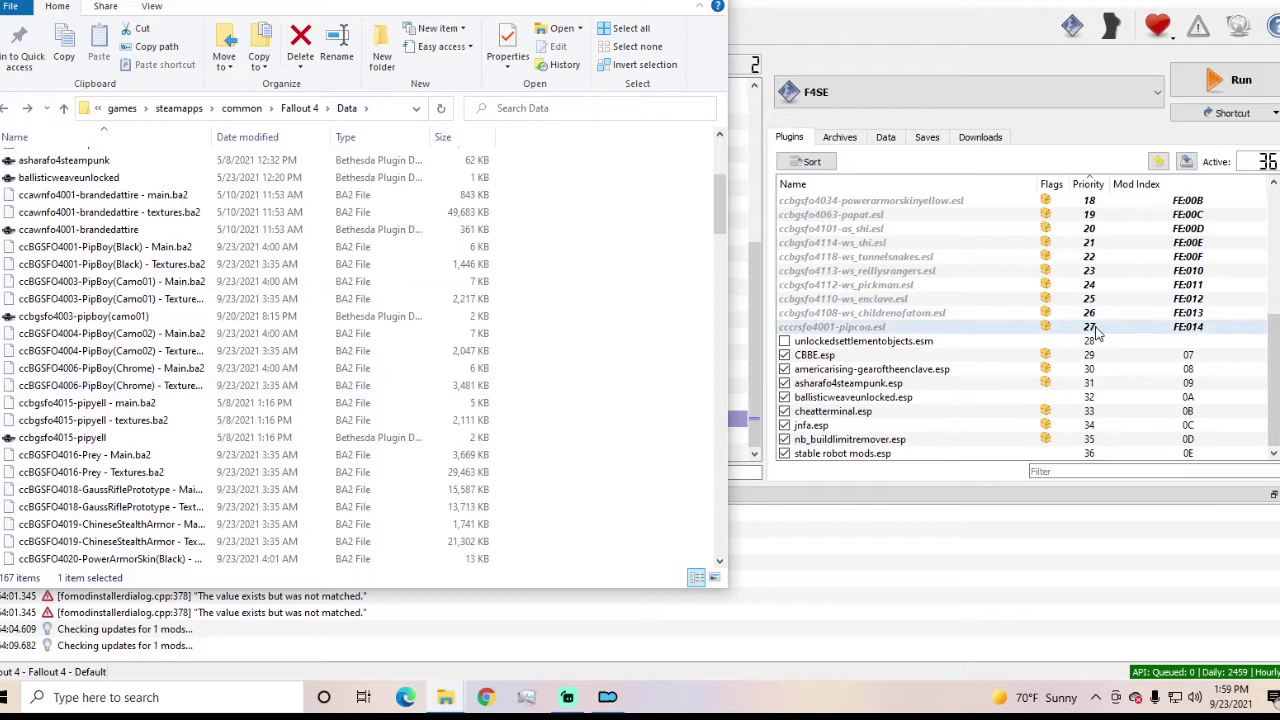
- Inspect the meshes folder in Mod Organizer's virtual Data tree
left_click(975, 312)
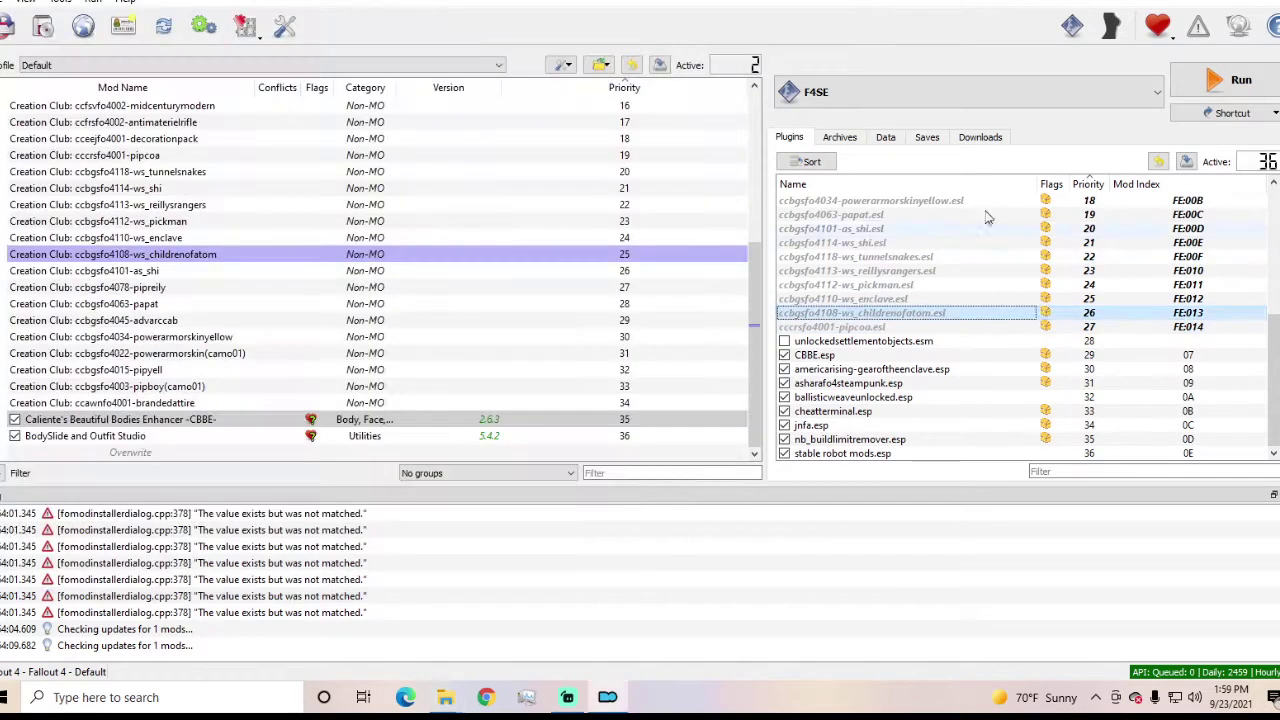
left_click(886, 137)
scroll(1030, 370, "down", 10)
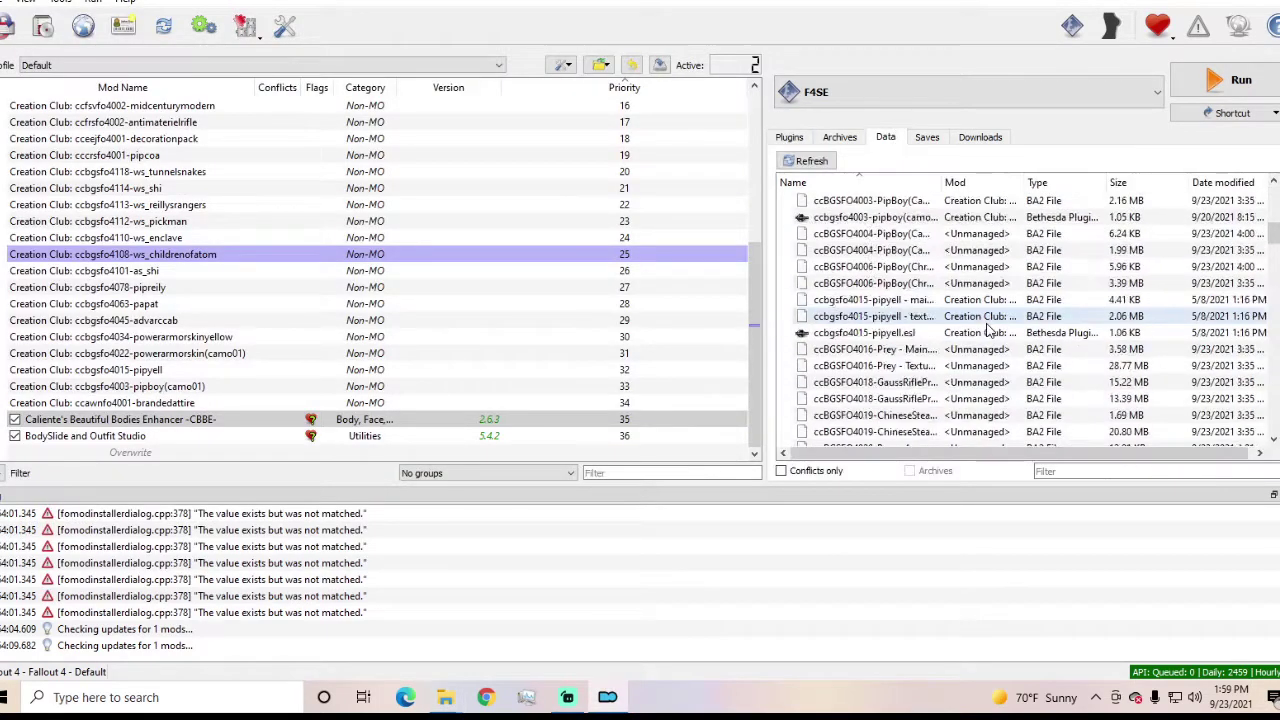
scroll(985, 328, "up", 10)
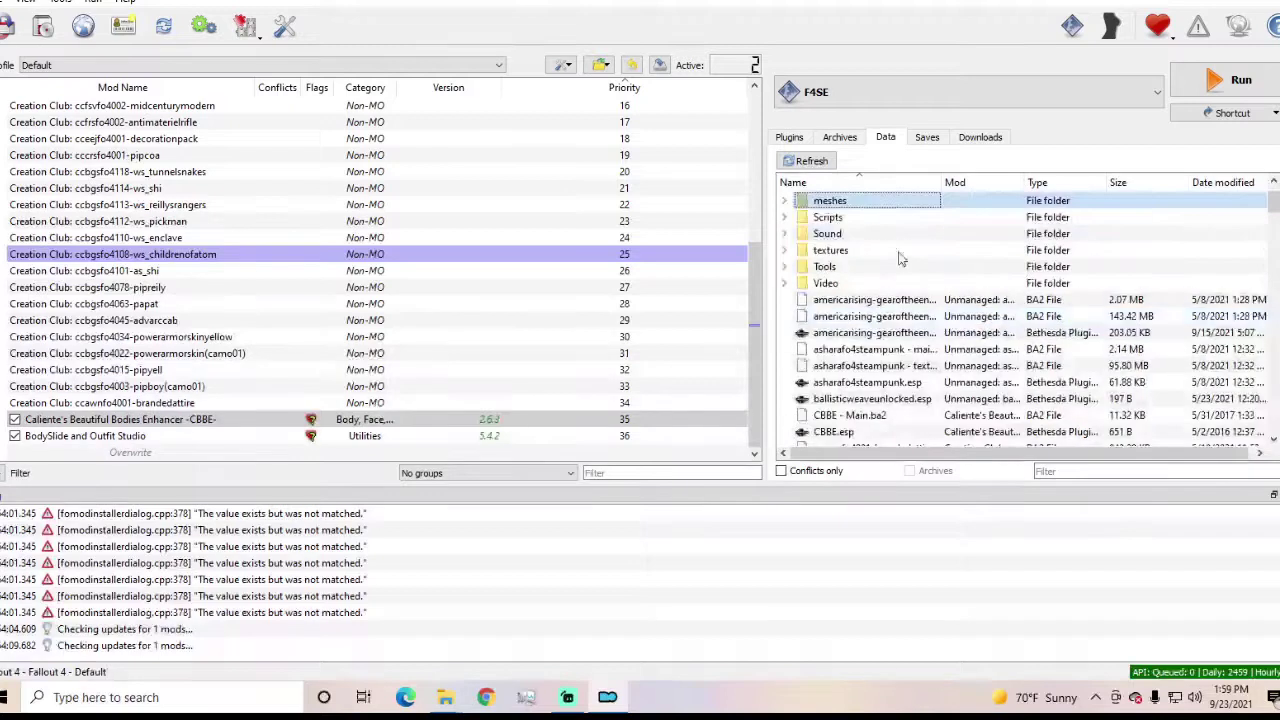
scroll(884, 234, "up", 1)
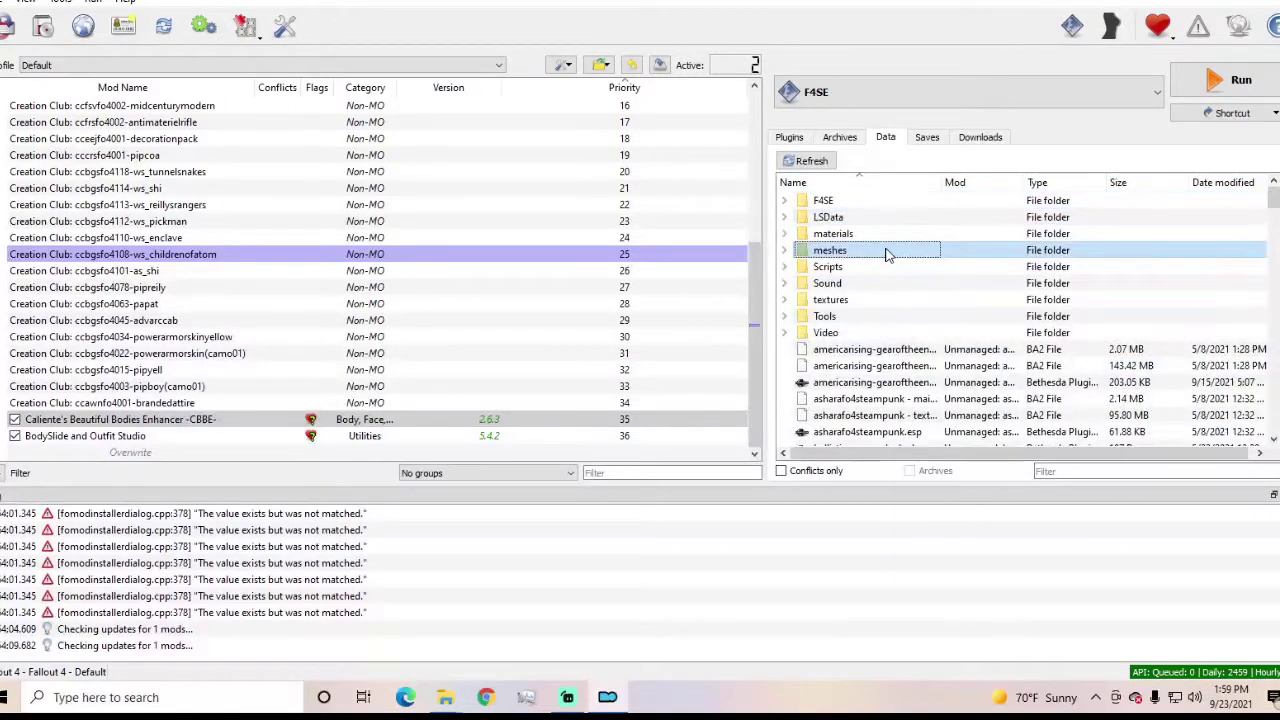
double_click(886, 251)
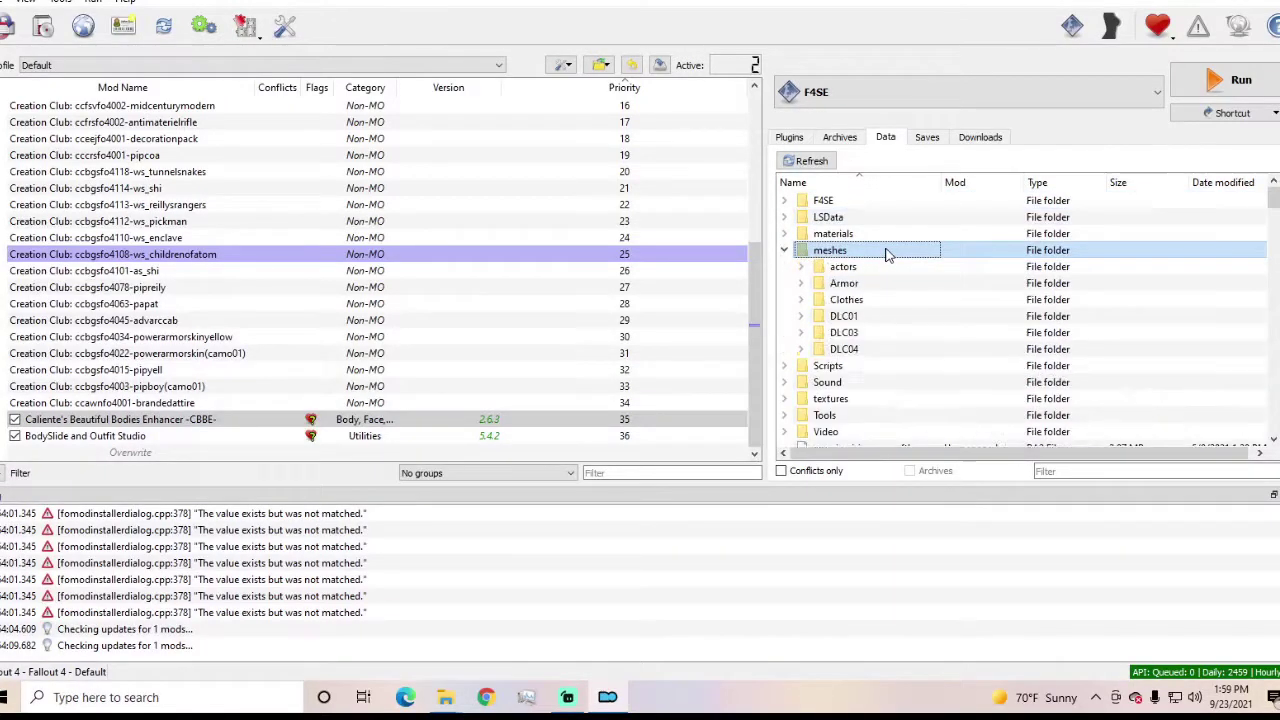
left_click(784, 250)
scroll(900, 320, "down", 4)
scroll(927, 338, "down", 5)
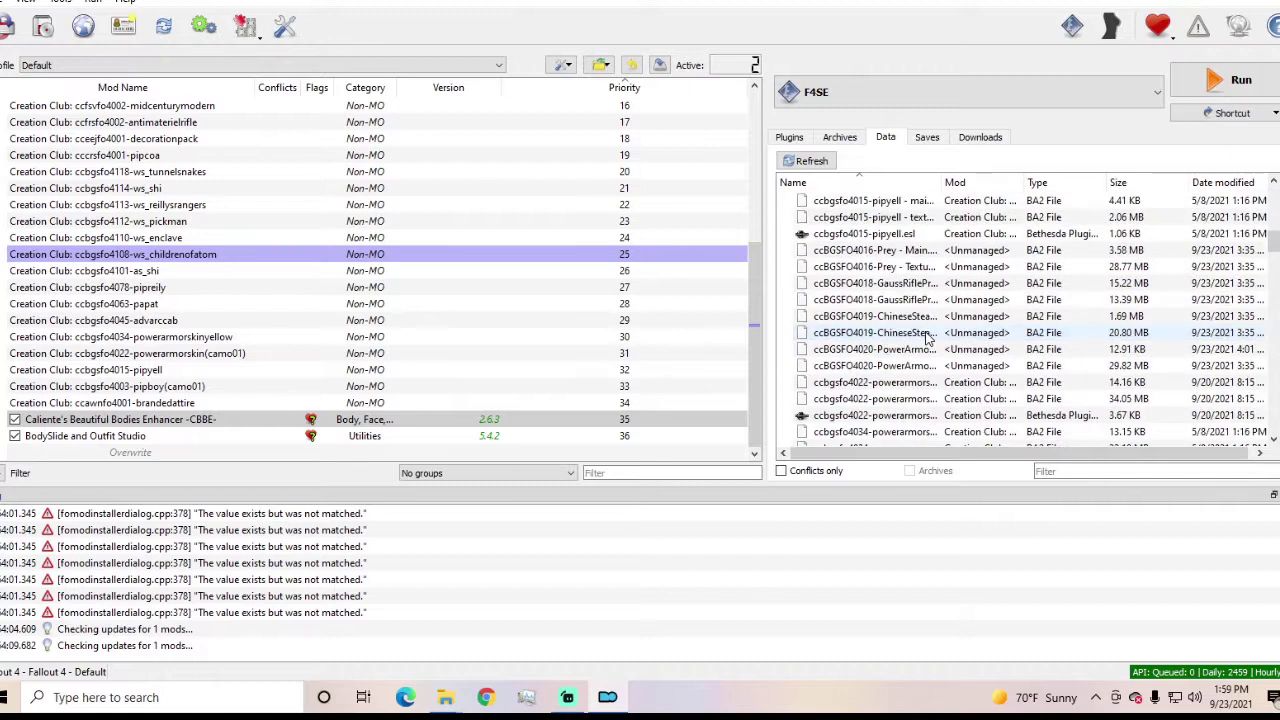
scroll(927, 338, "up", 10)
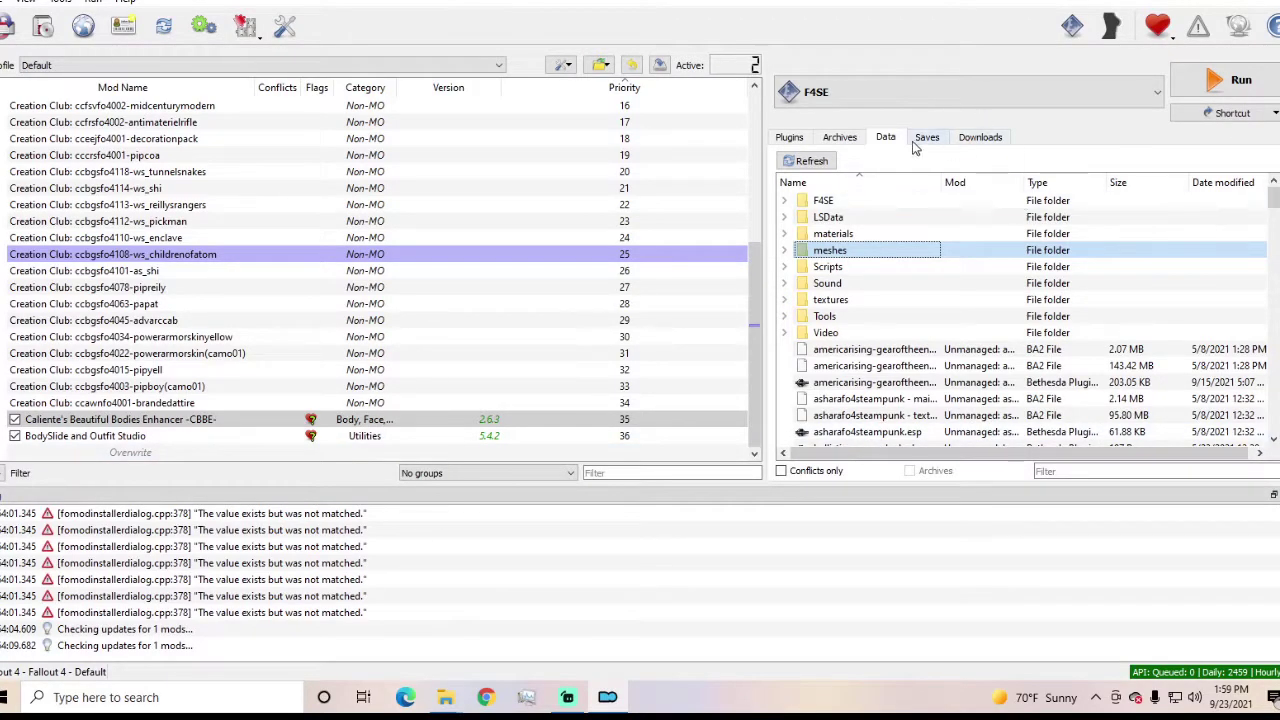
- Review the Archives and Plugins lists, then show the downloaded archives list
left_click(852, 146)
left_click(794, 148)
left_click(841, 146)
mouse_move(955, 166)
scroll(947, 274, "down", 10)
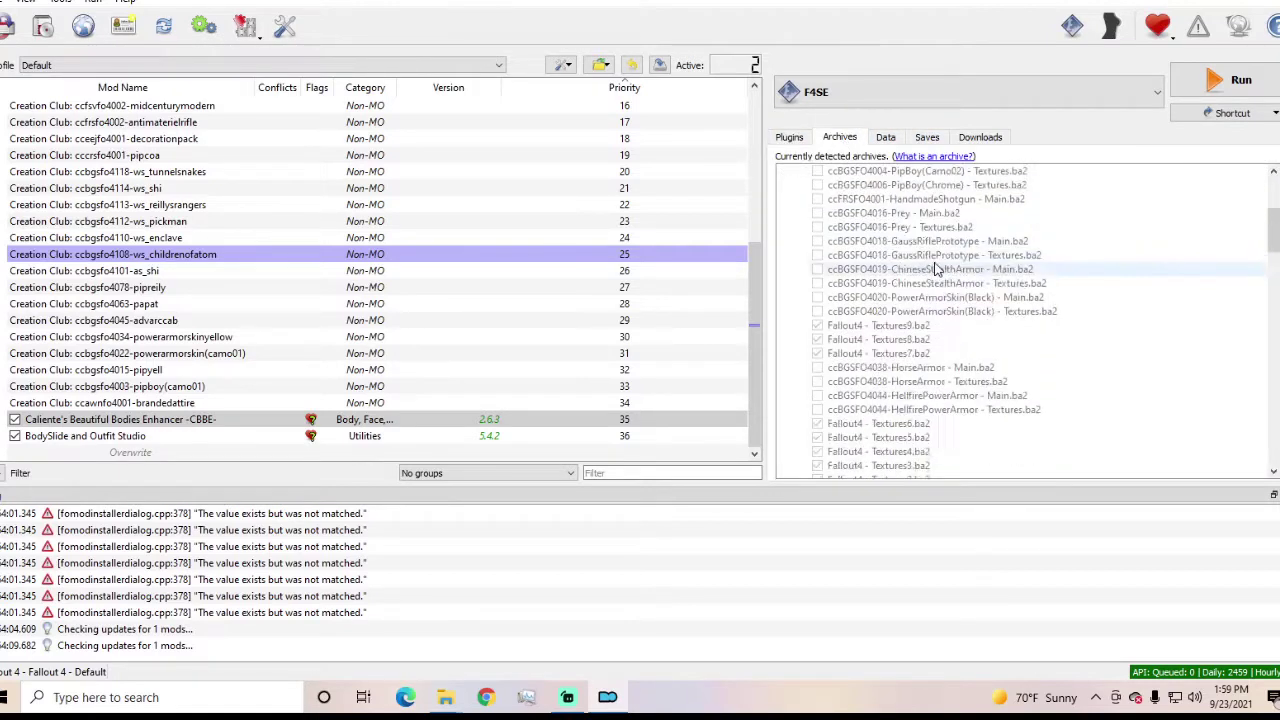
left_click(889, 138)
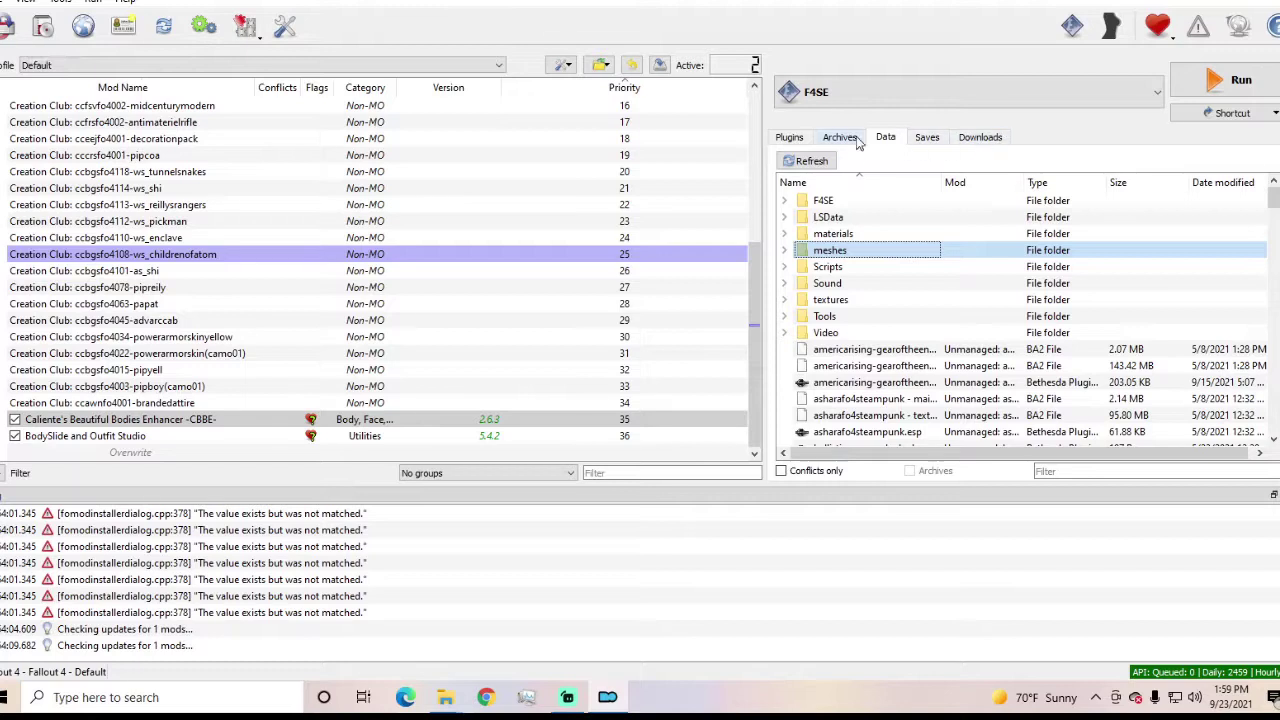
left_click(980, 140)
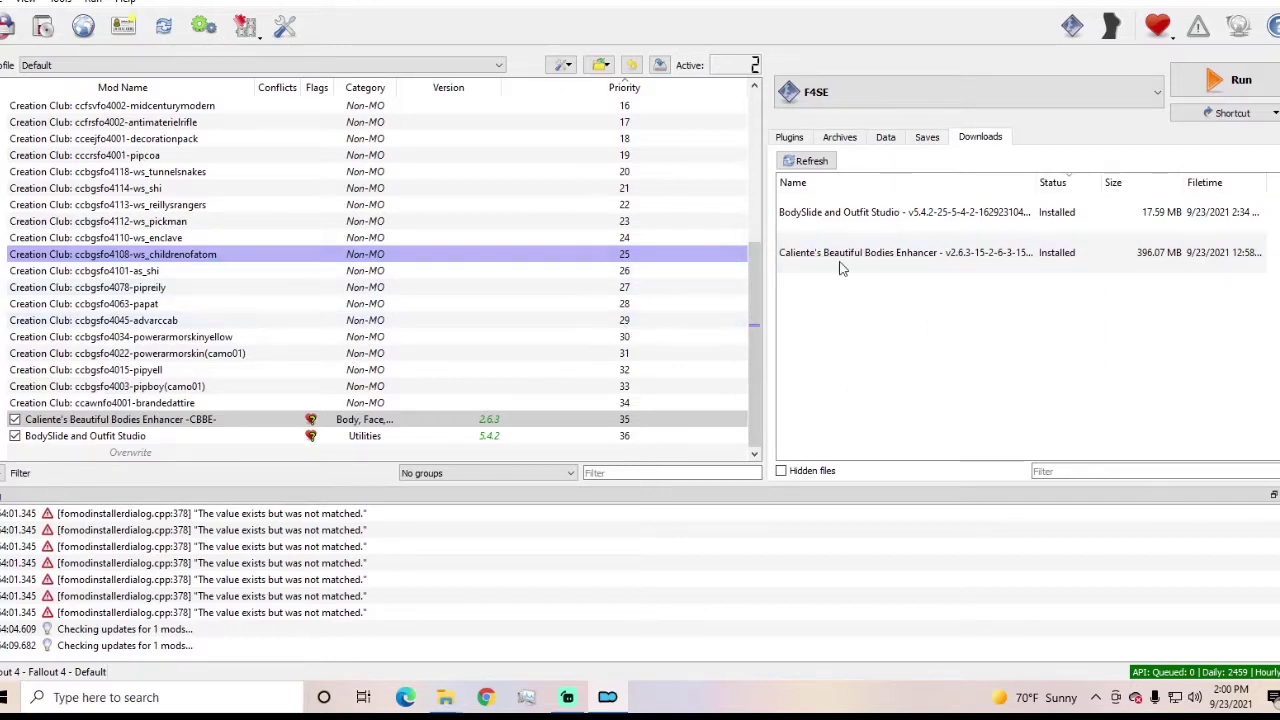
mouse_move(755, 326)
left_mouse_down()
mouse_move(767, 153)
mouse_move(755, 315)
left_mouse_up()
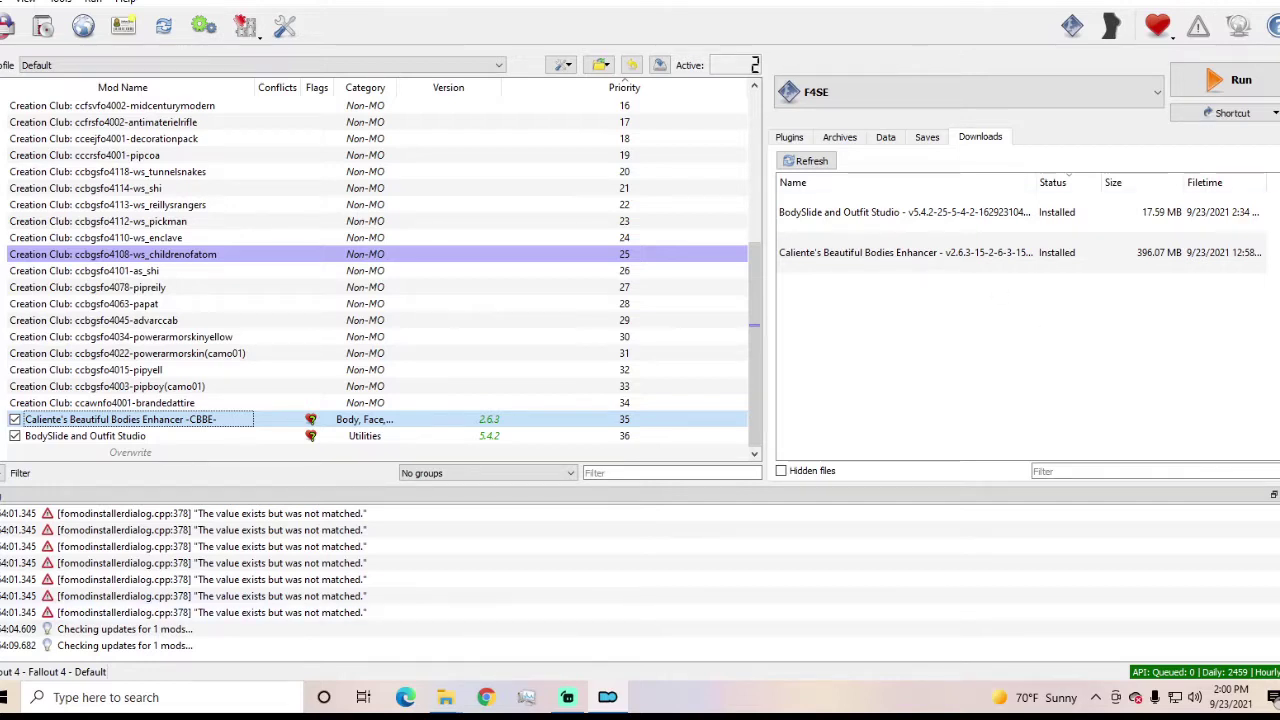
right_click(205, 425)
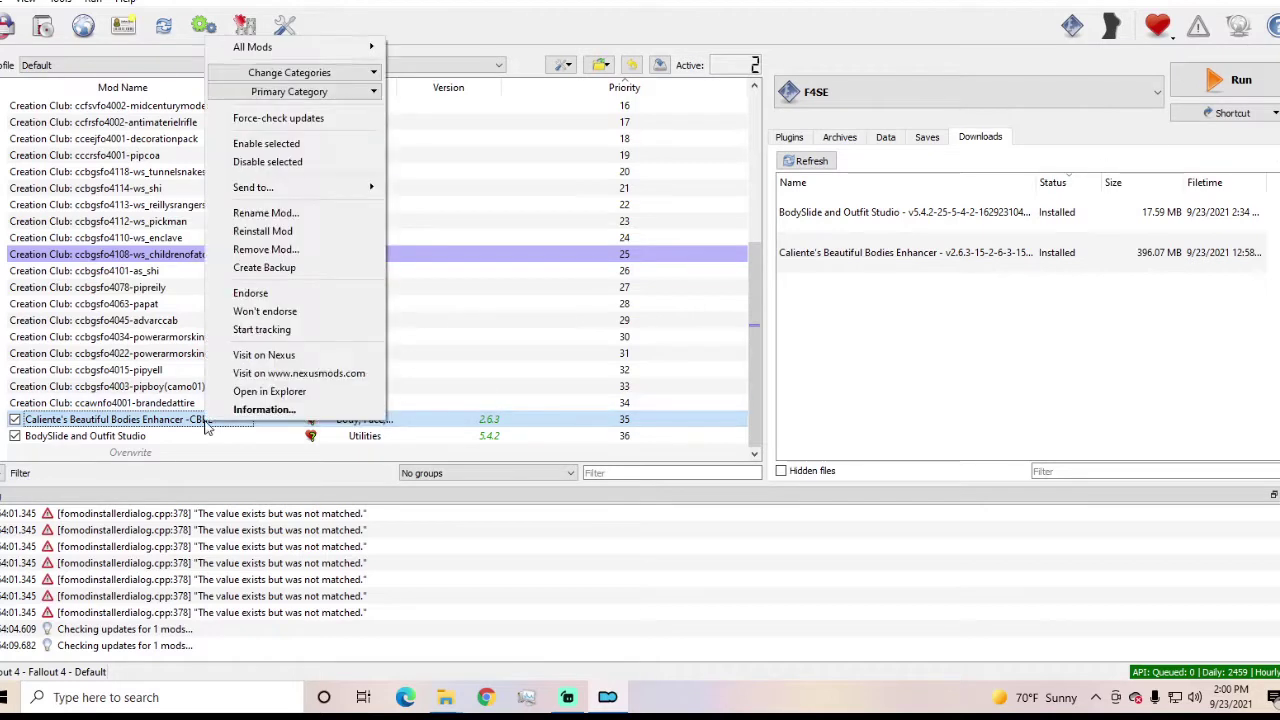
left_click(307, 405)
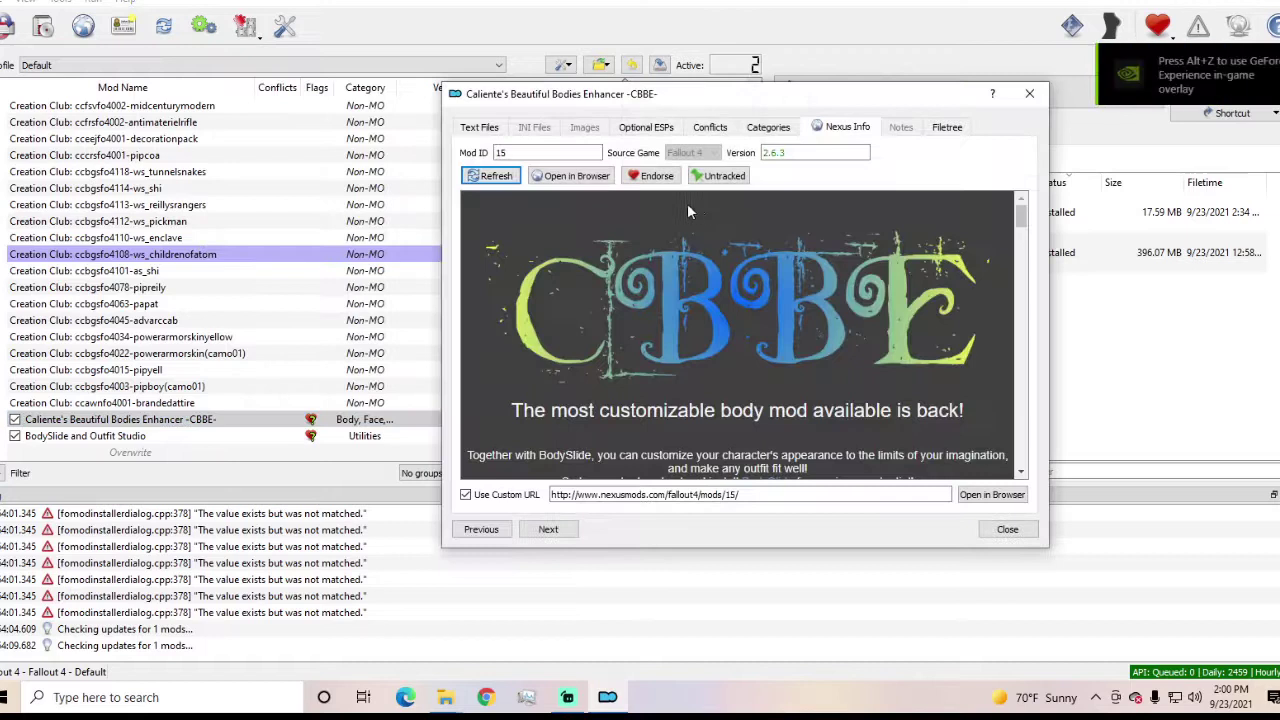
scroll(803, 320, "down", 15)
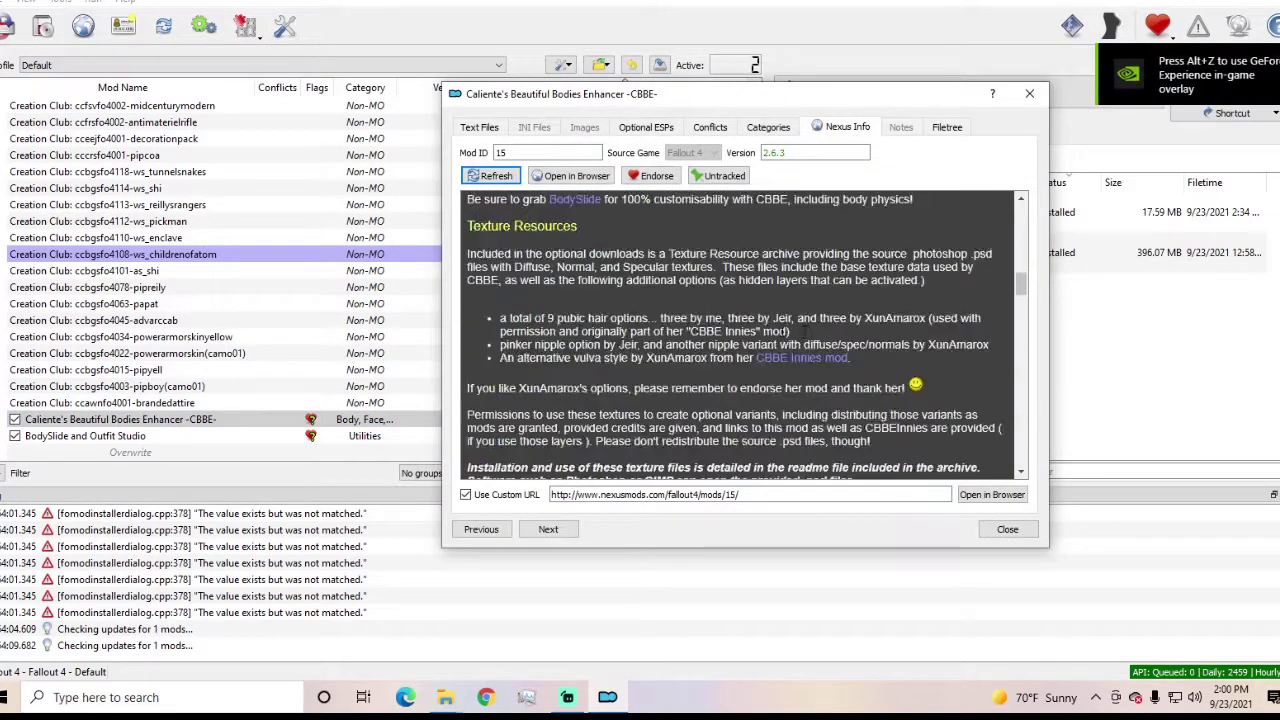
scroll(657, 344, "down", 1)
scroll(657, 344, "down", 1)
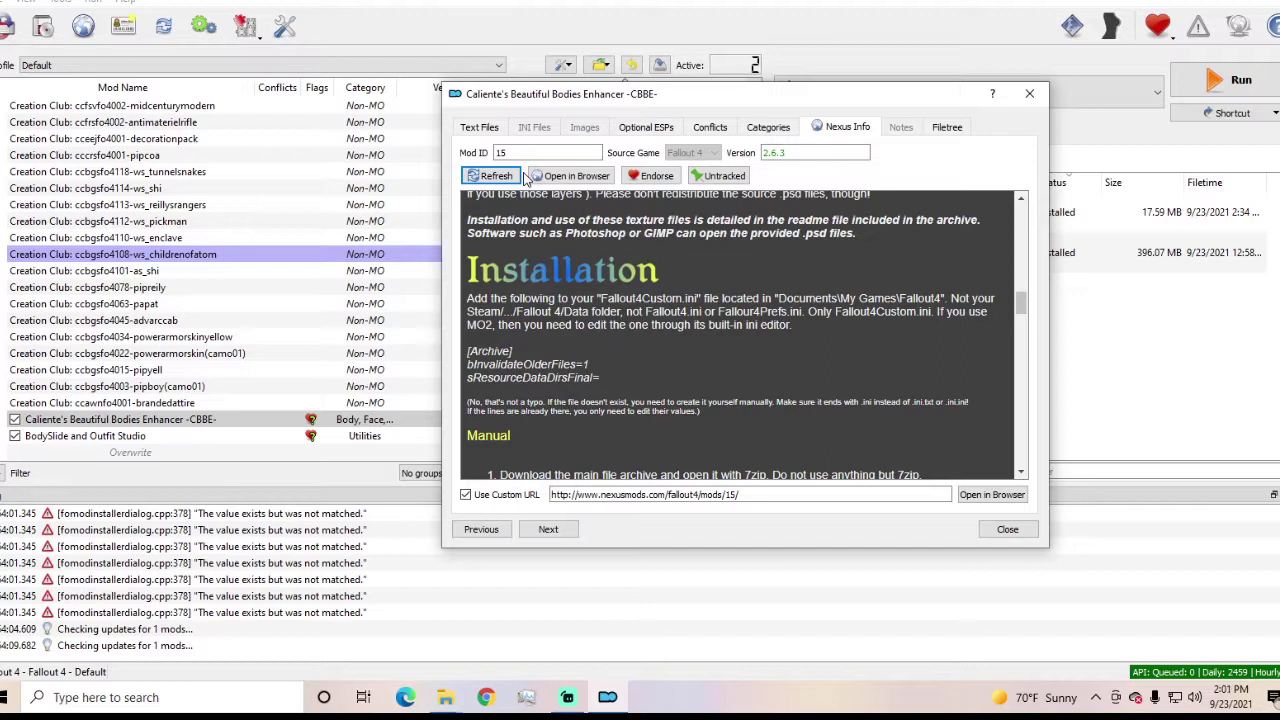
scroll(634, 346, "down", 3)
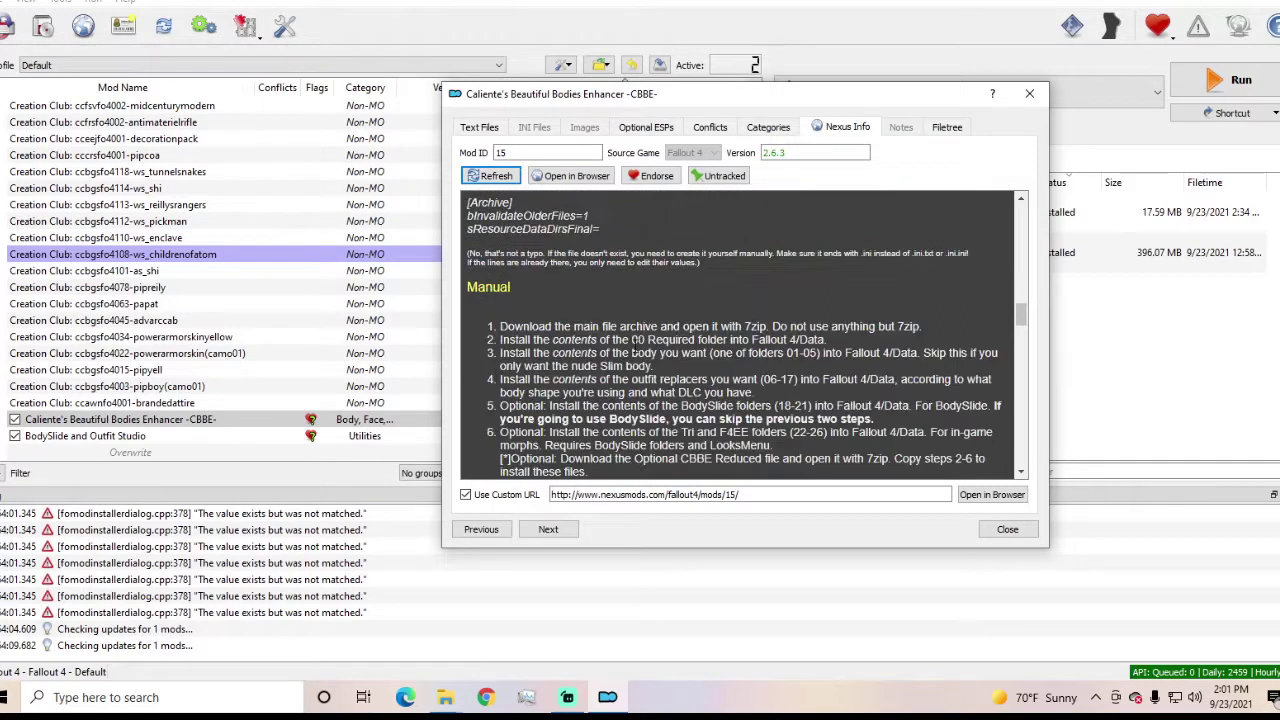
scroll(616, 331, "down", 2)
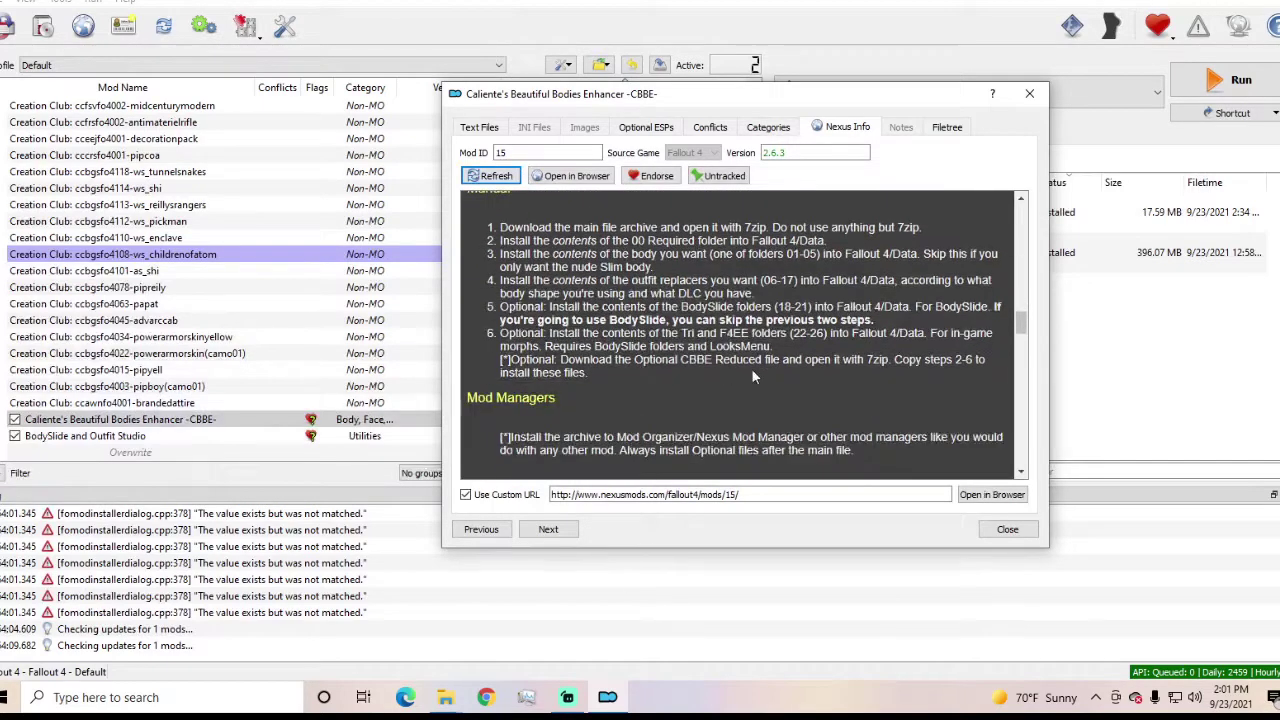
scroll(751, 370, "down", 2)
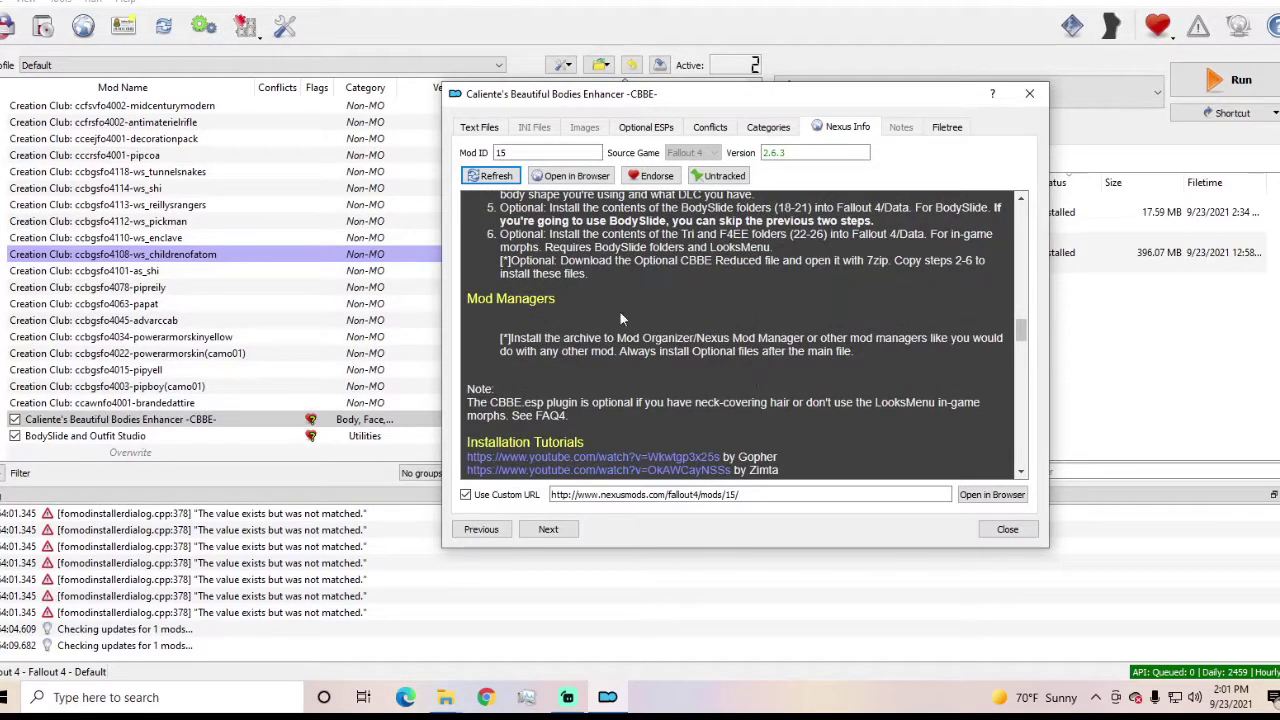
scroll(555, 243, "up", 2)
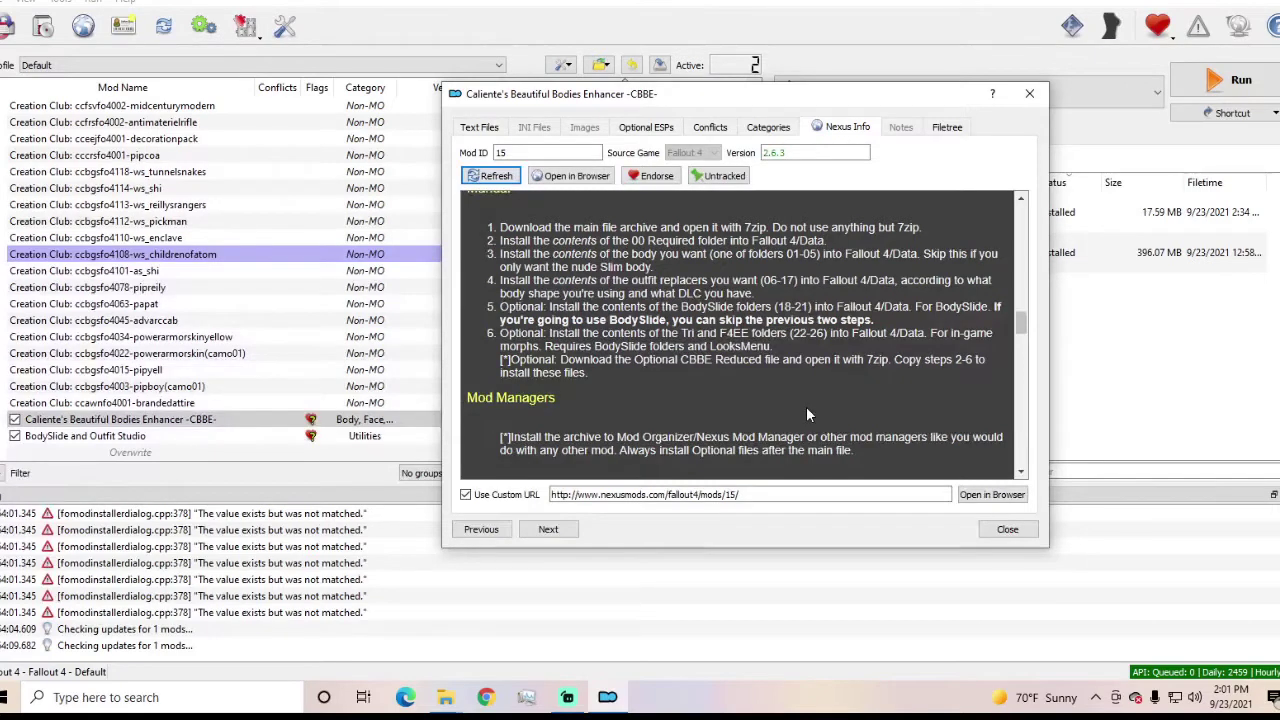
scroll(809, 250, "up", 10)
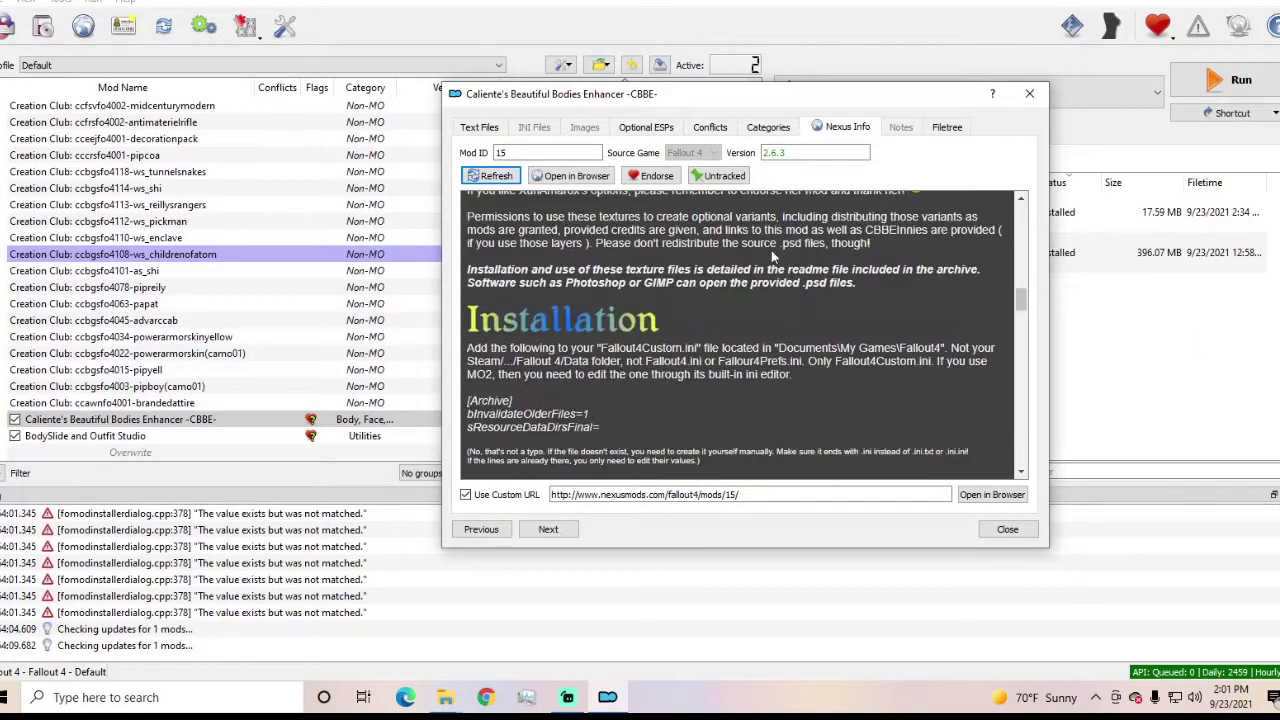
scroll(828, 257, "up", 8)
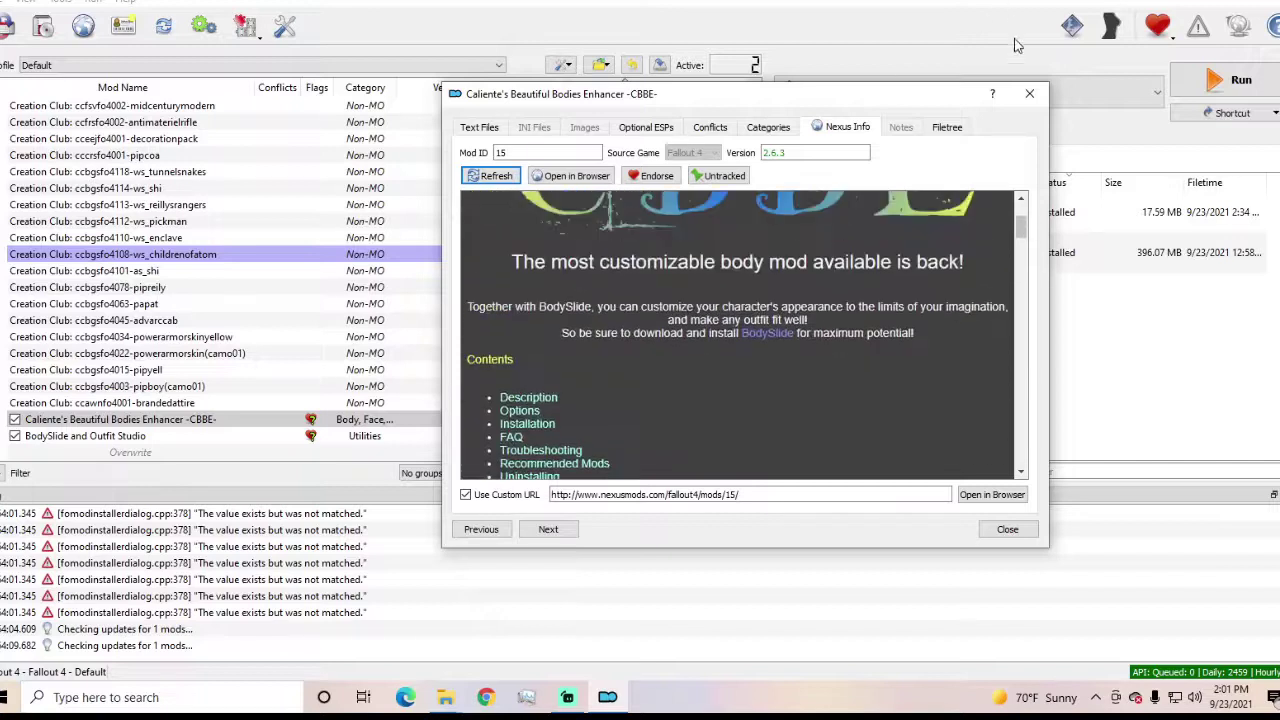
- Close the CBBE info dialog, then expand and re-collapse F4SE\Plugins in the Data tree
left_click(1031, 92)
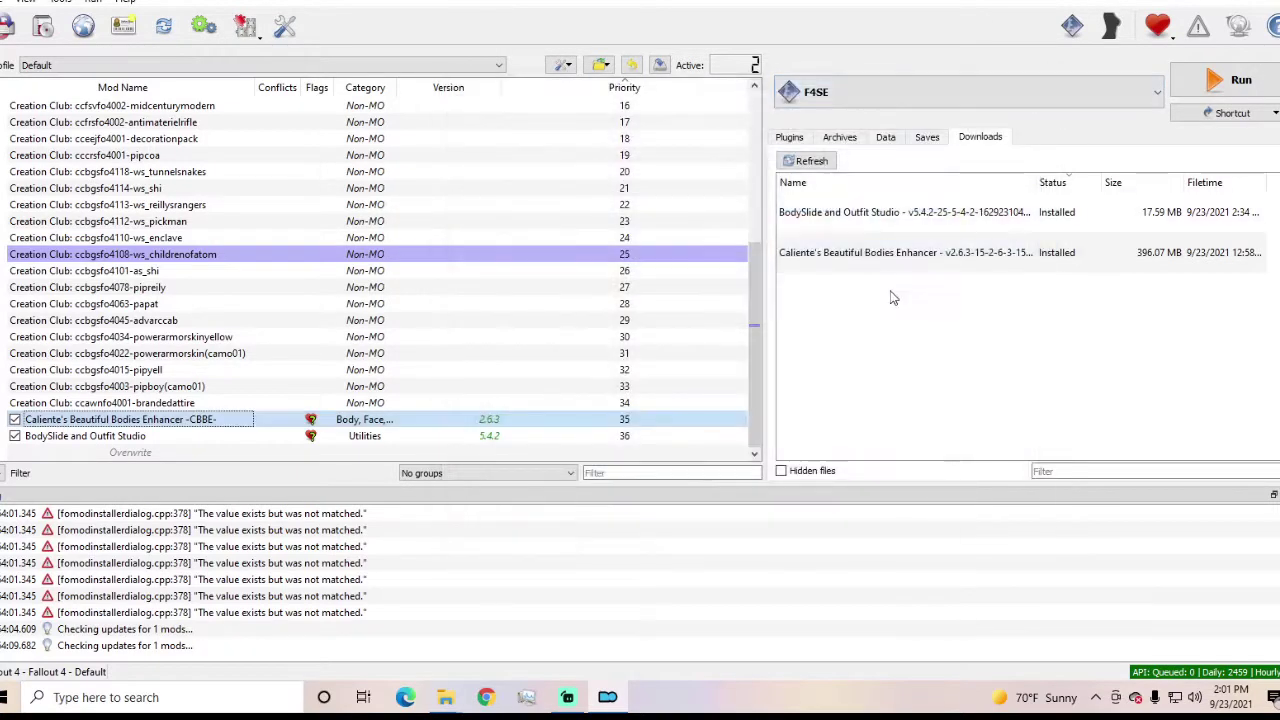
left_click(886, 138)
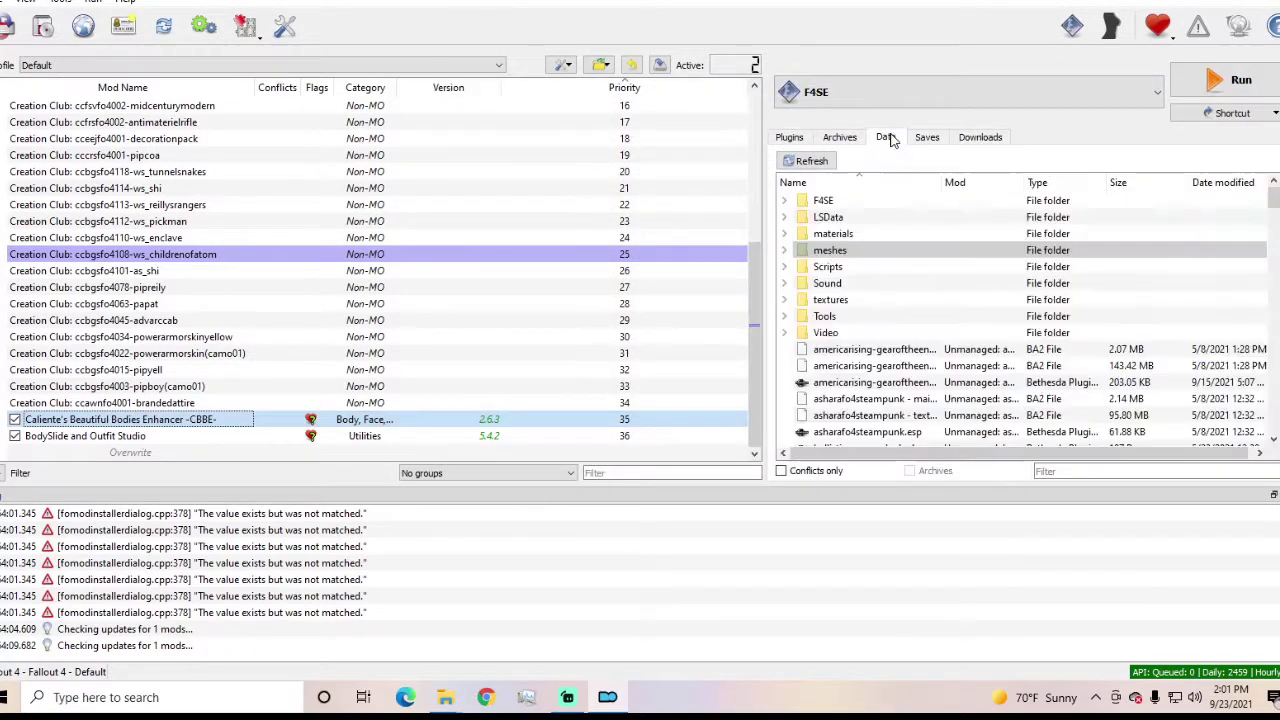
double_click(881, 201)
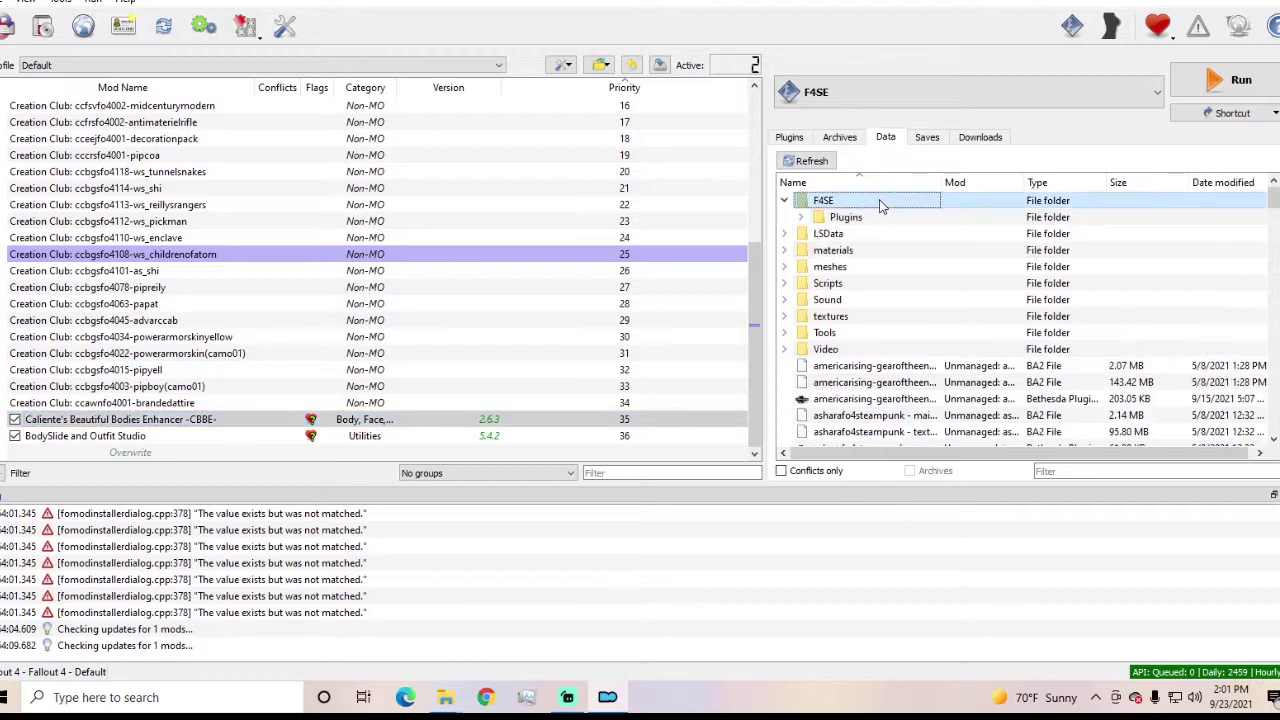
double_click(879, 218)
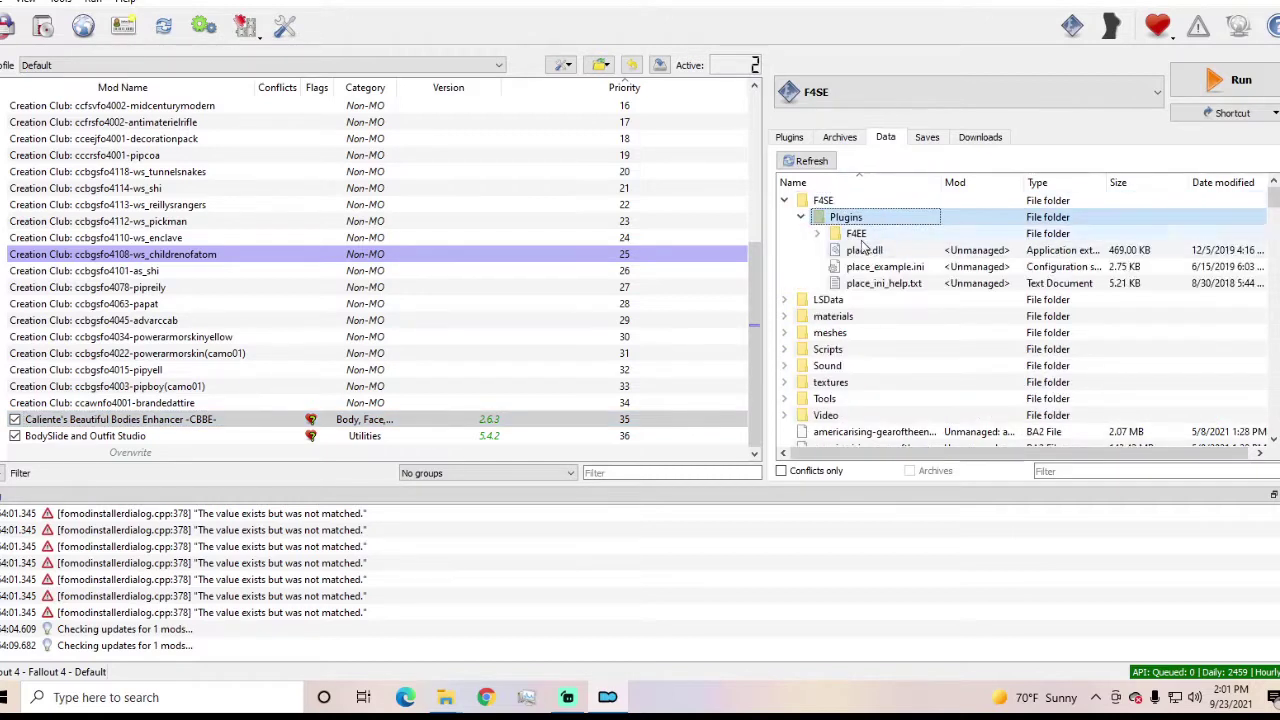
left_click(800, 217)
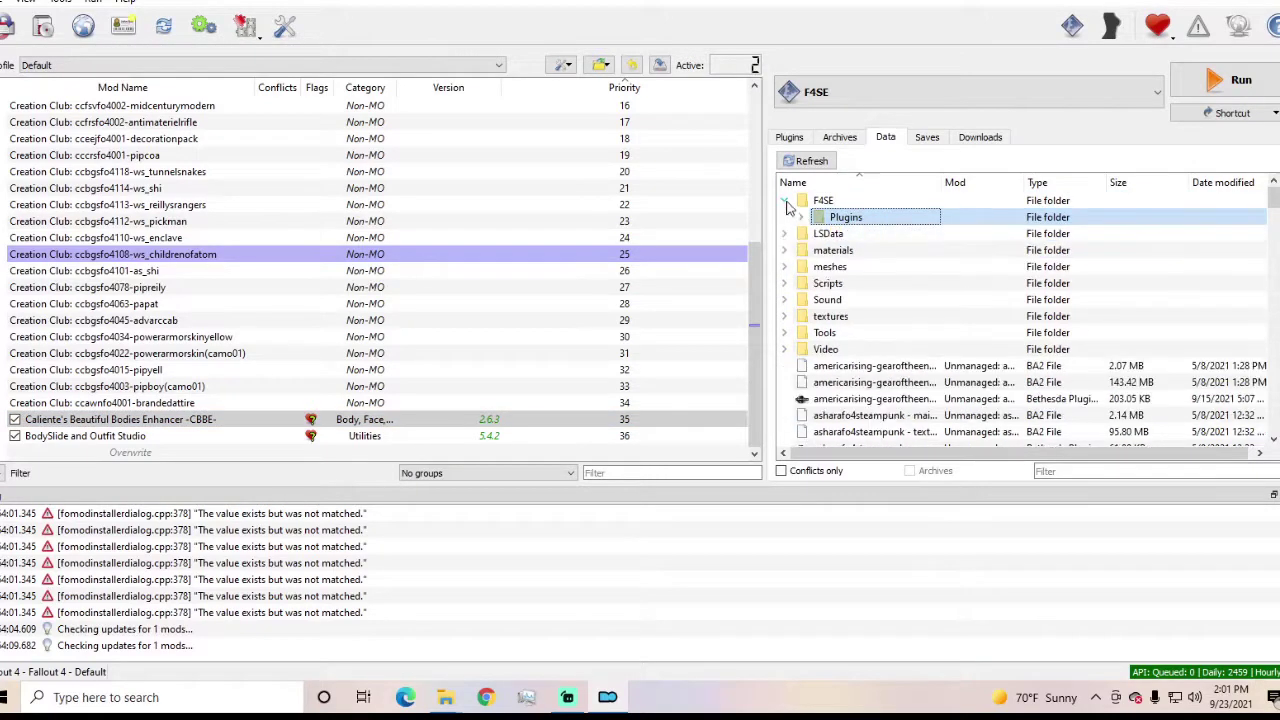
left_click(785, 201)
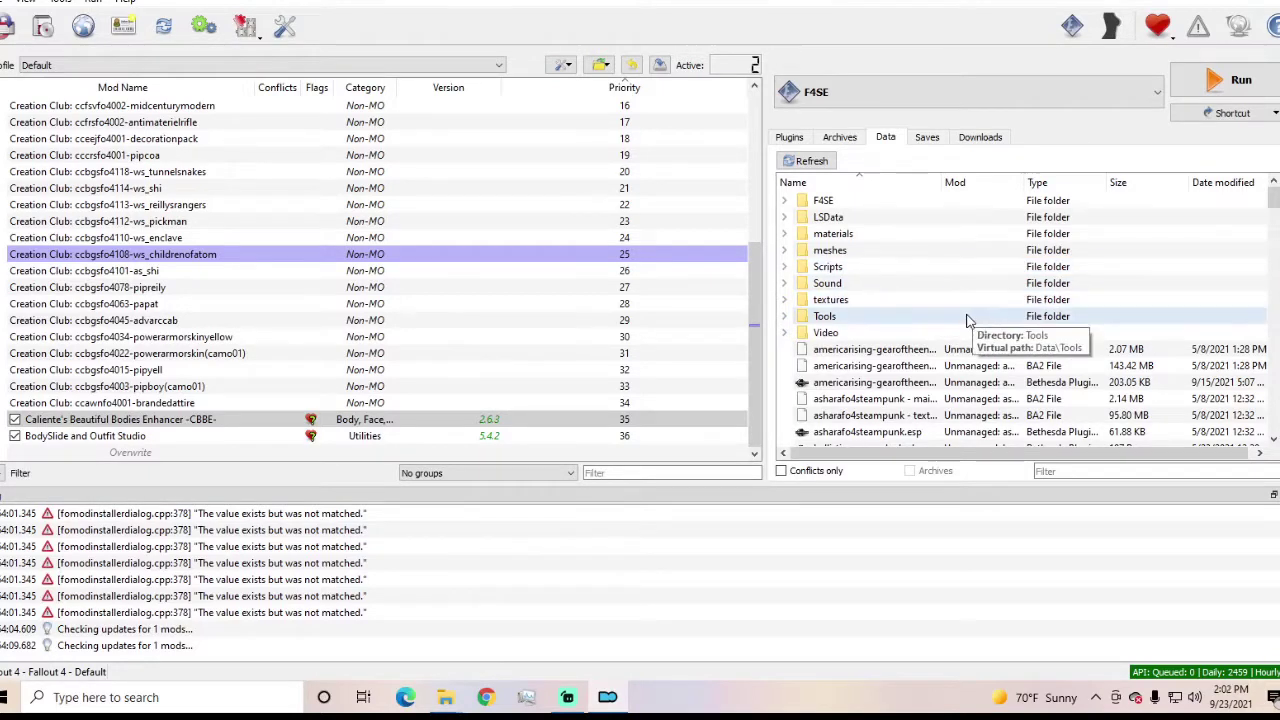
scroll(955, 320, "down", 1)
scroll(955, 320, "down", 10)
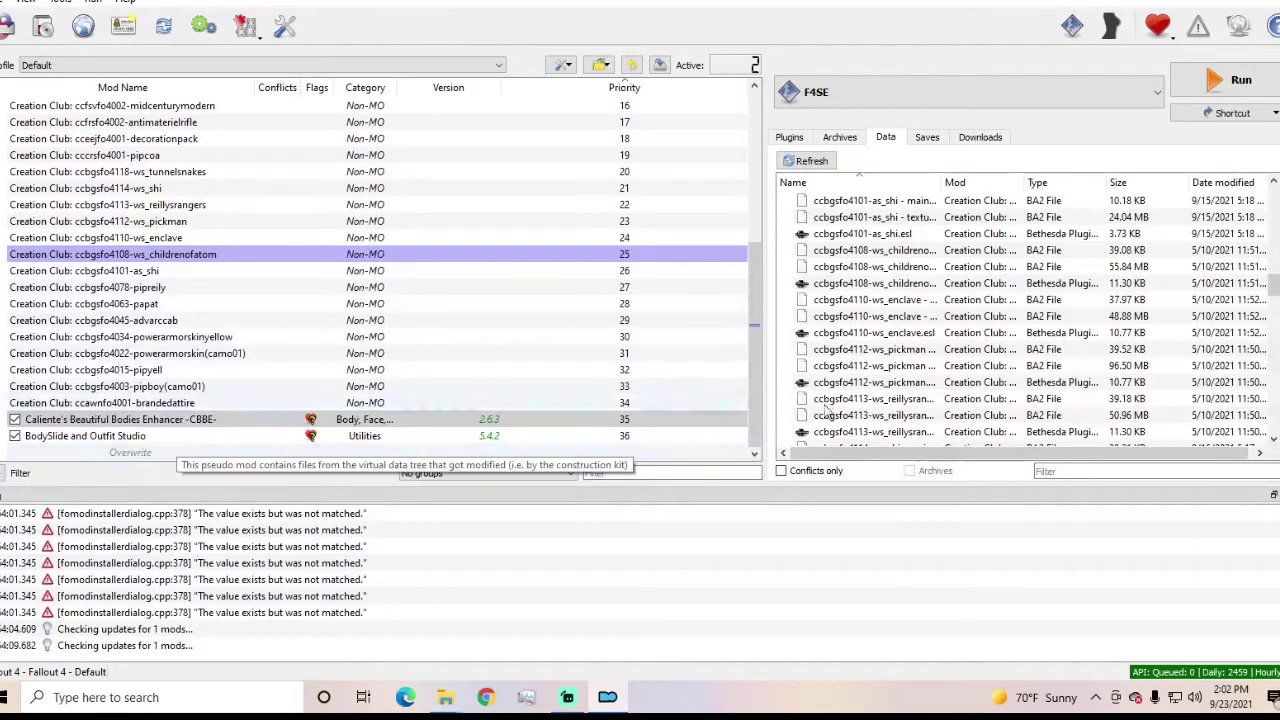
scroll(957, 351, "down", 6)
scroll(957, 351, "down", 15)
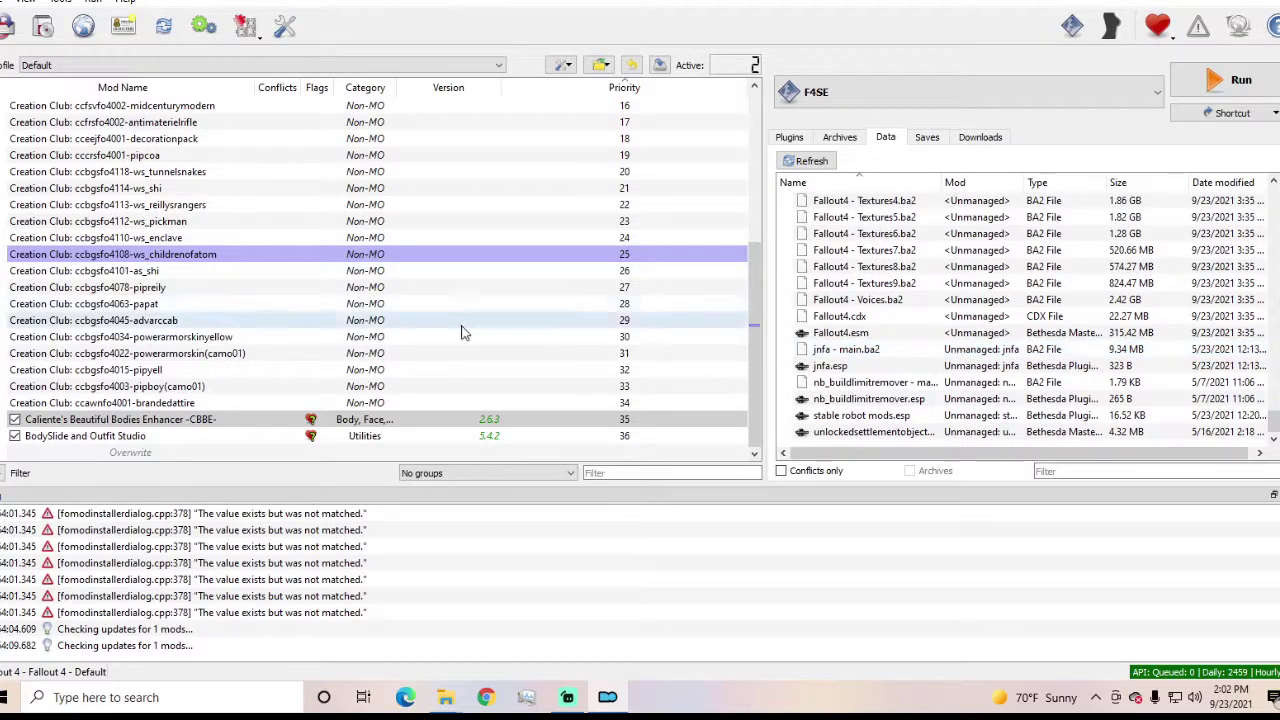
scroll(466, 320, "up", 6)
left_click(555, 289)
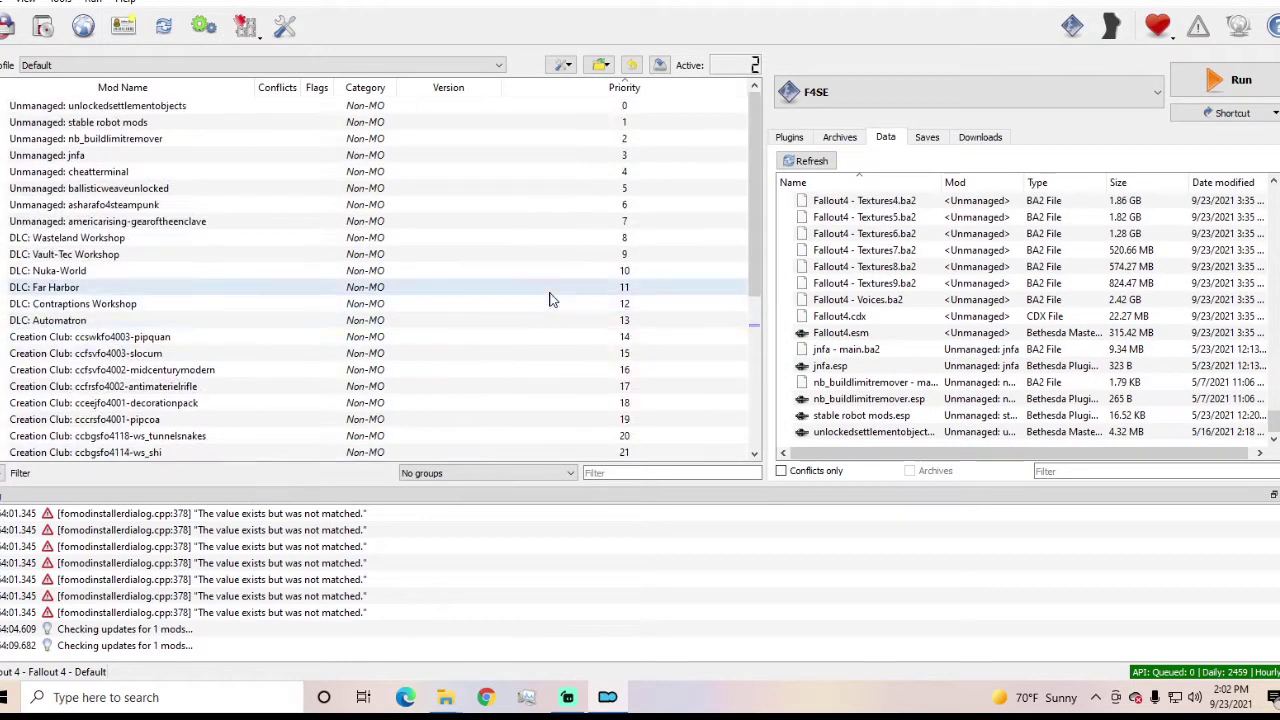
scroll(550, 297, "down", 5)
scroll(548, 299, "down", 1)
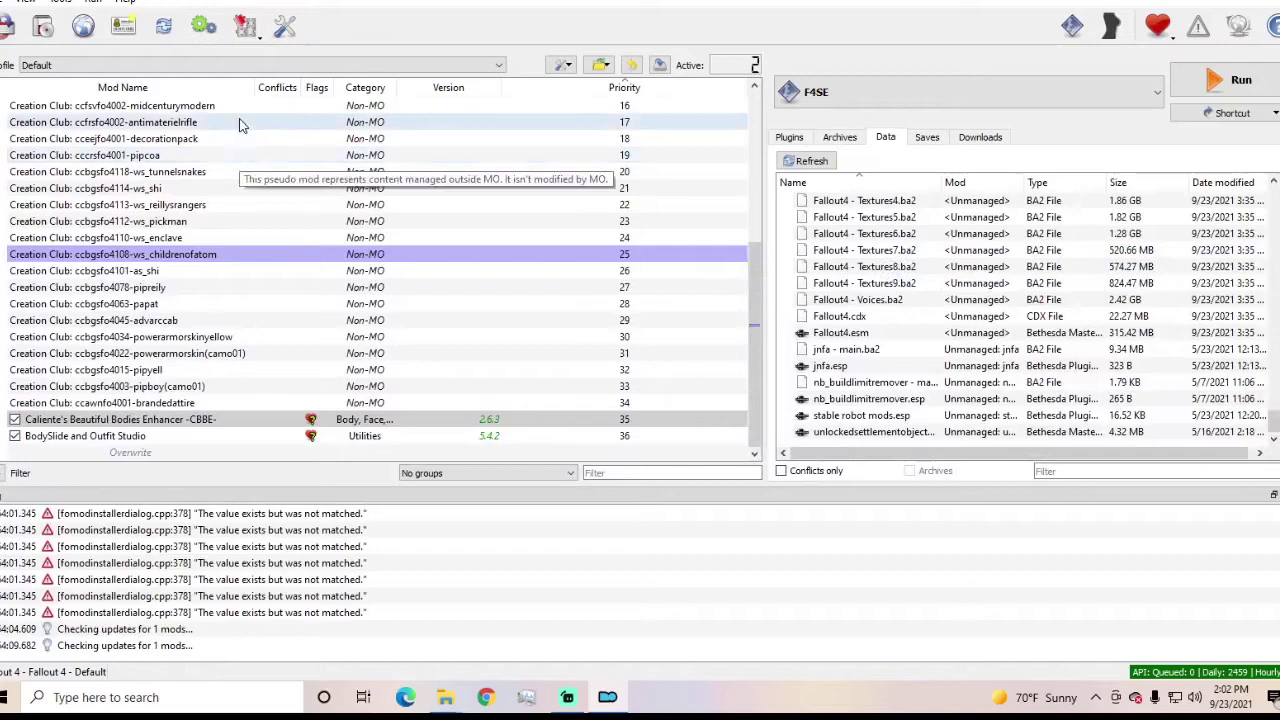
left_click(203, 25)
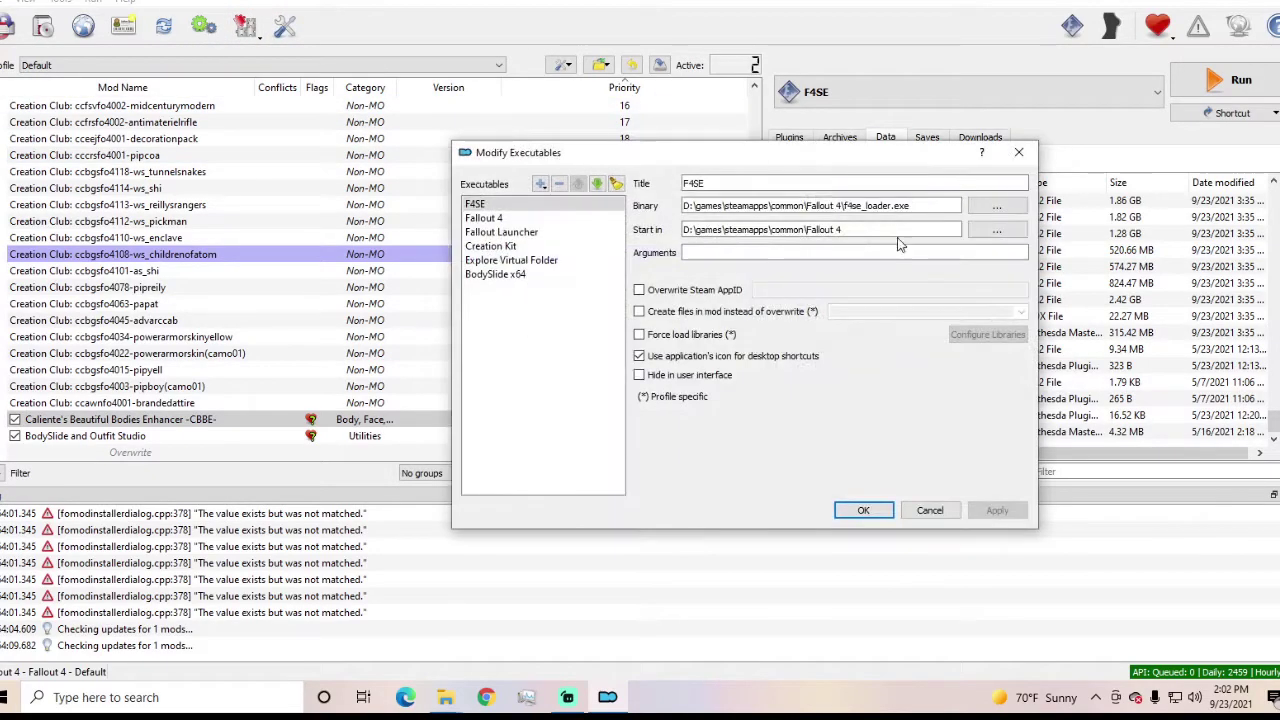
left_click(1016, 155)
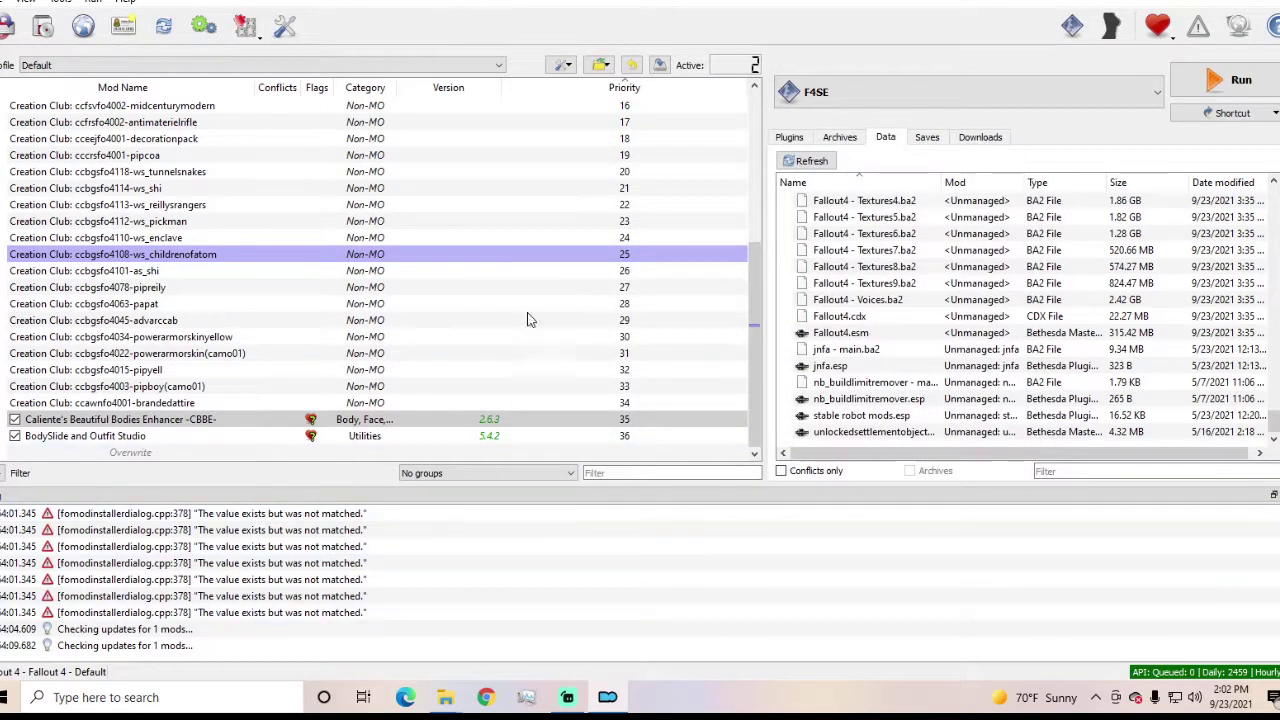
scroll(550, 288, "up", 5)
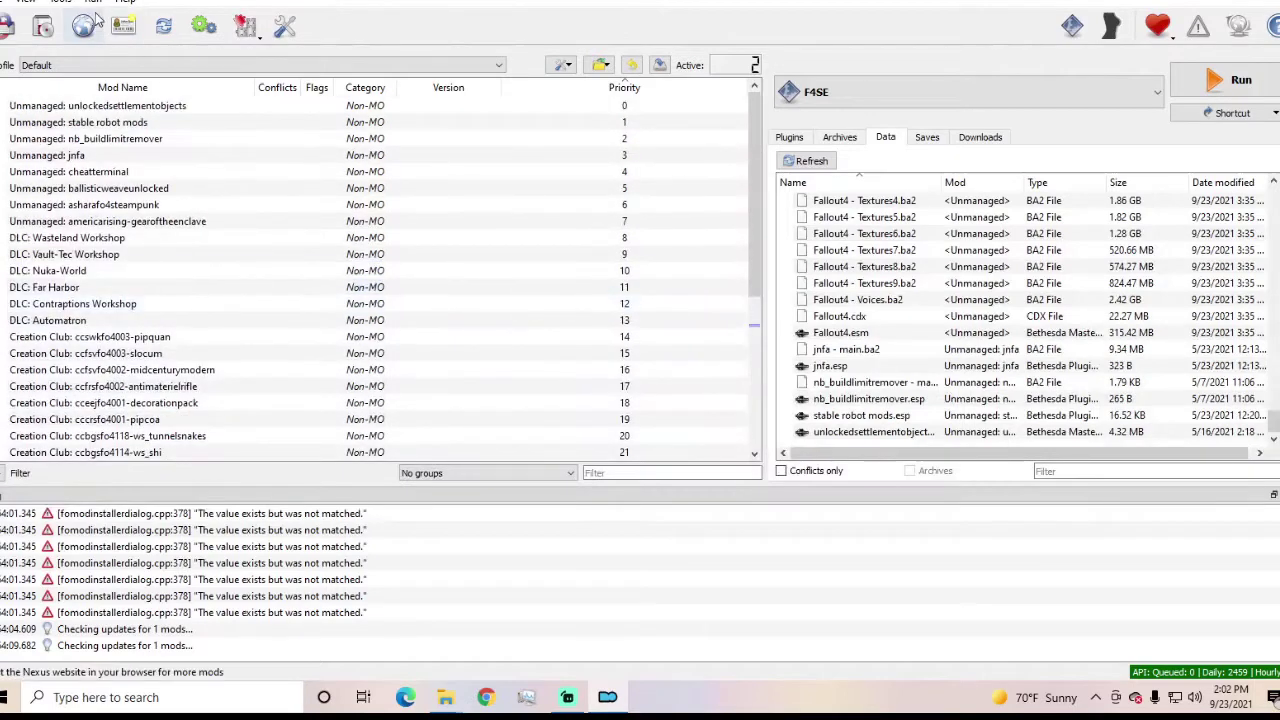
left_click(125, 25)
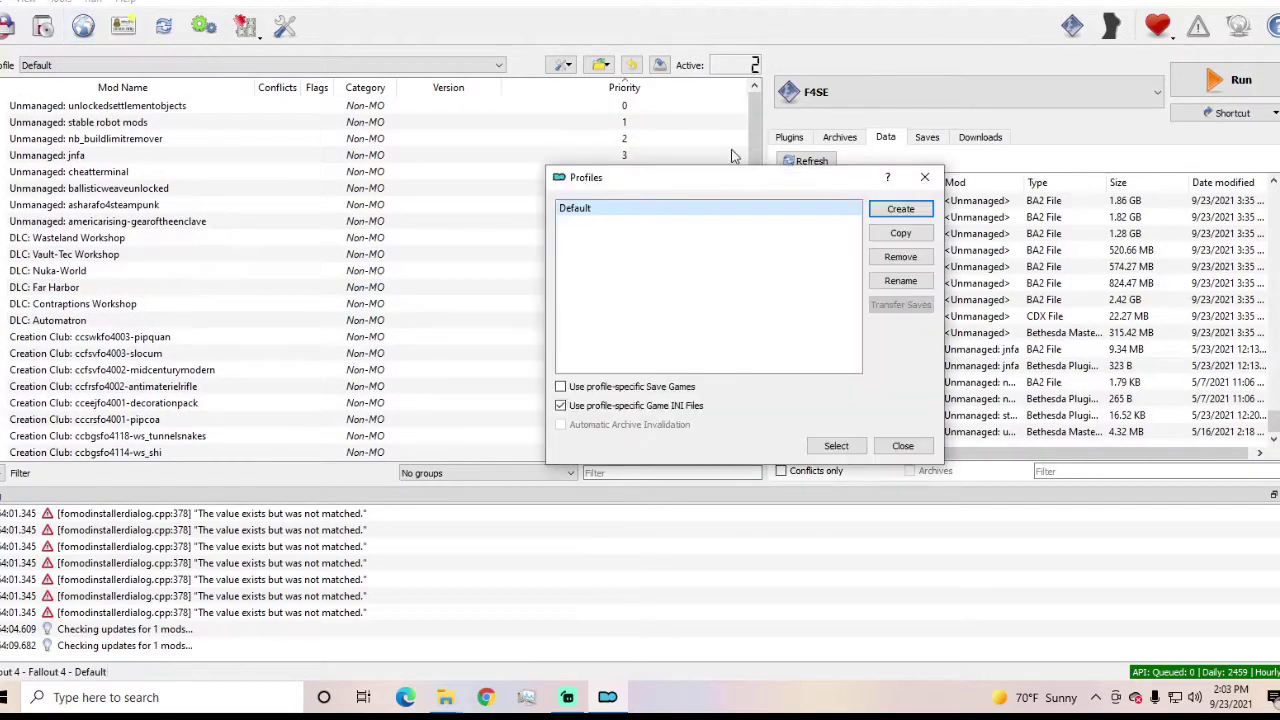
left_click(924, 186)
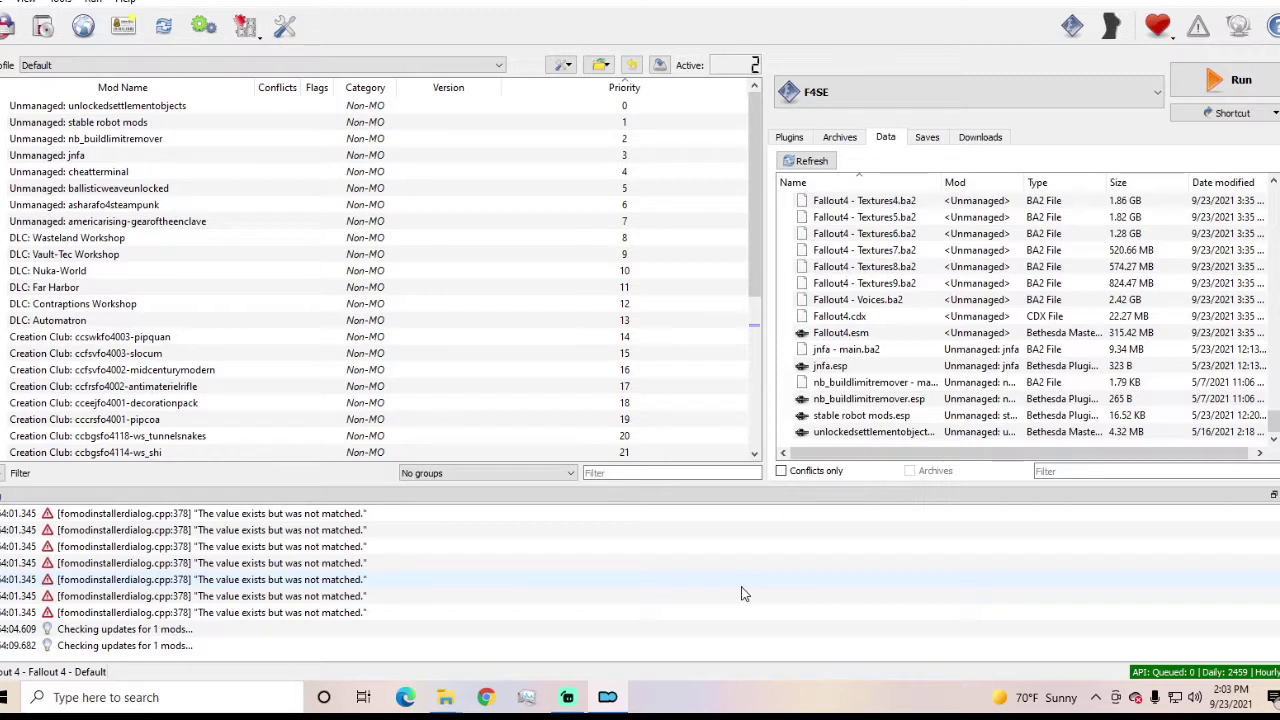
scroll(604, 405, "down", 5)
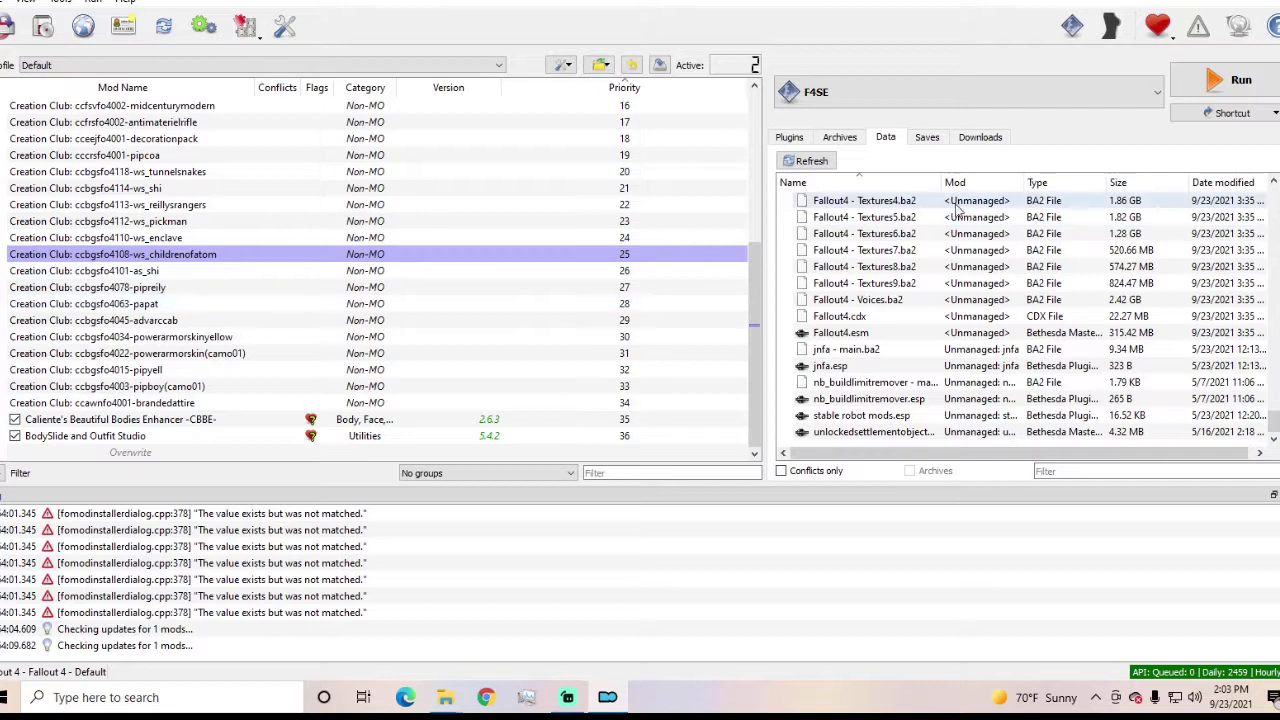
scroll(1040, 347, "up", 12)
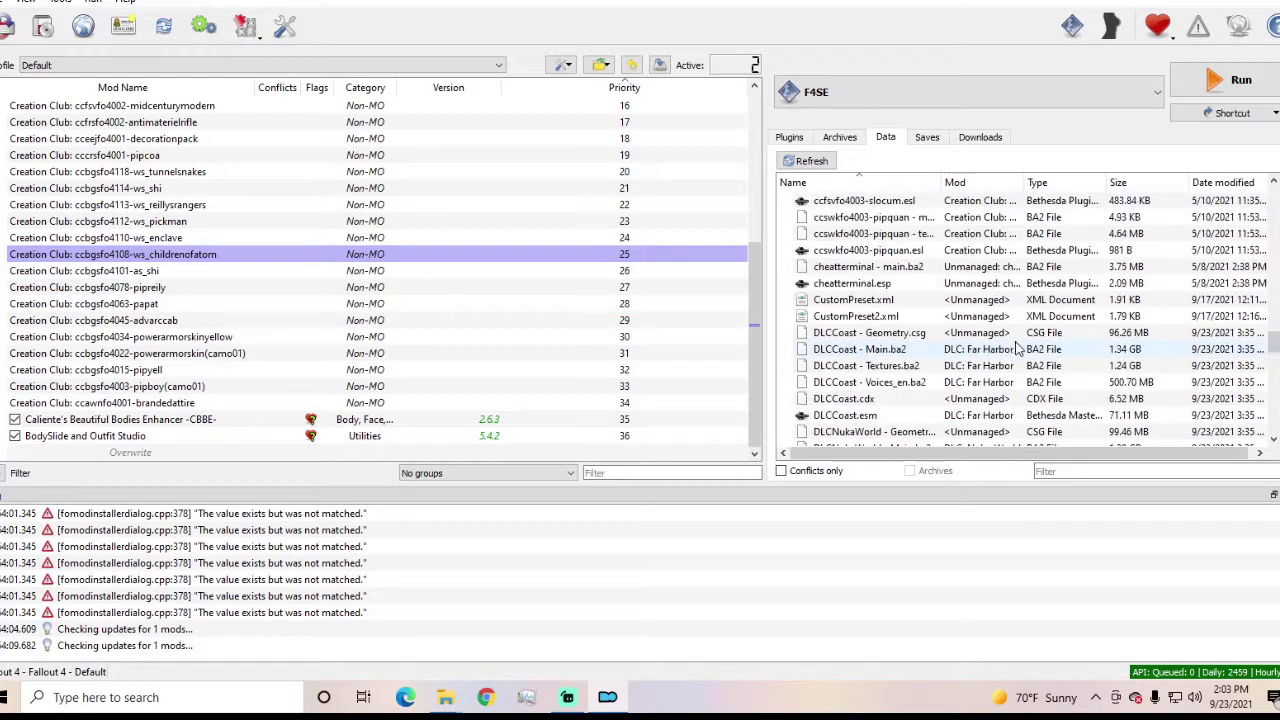
scroll(1017, 347, "up", 10)
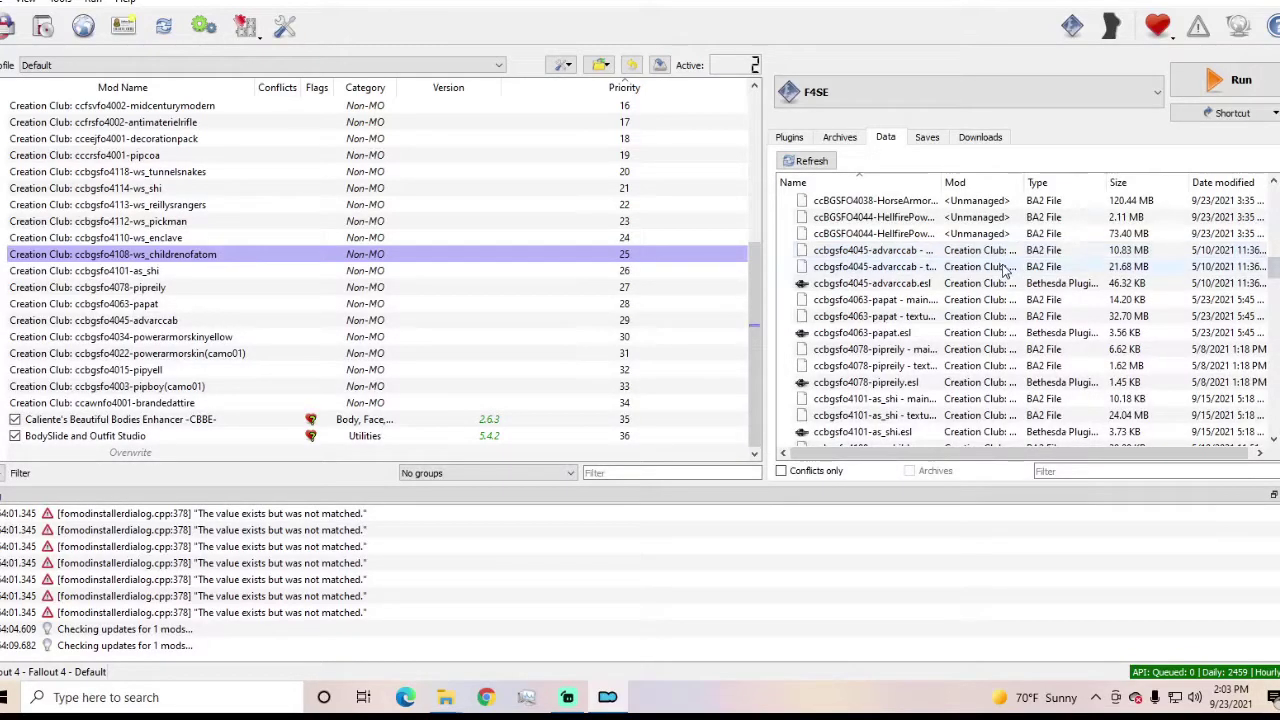
scroll(1000, 272, "up", 4)
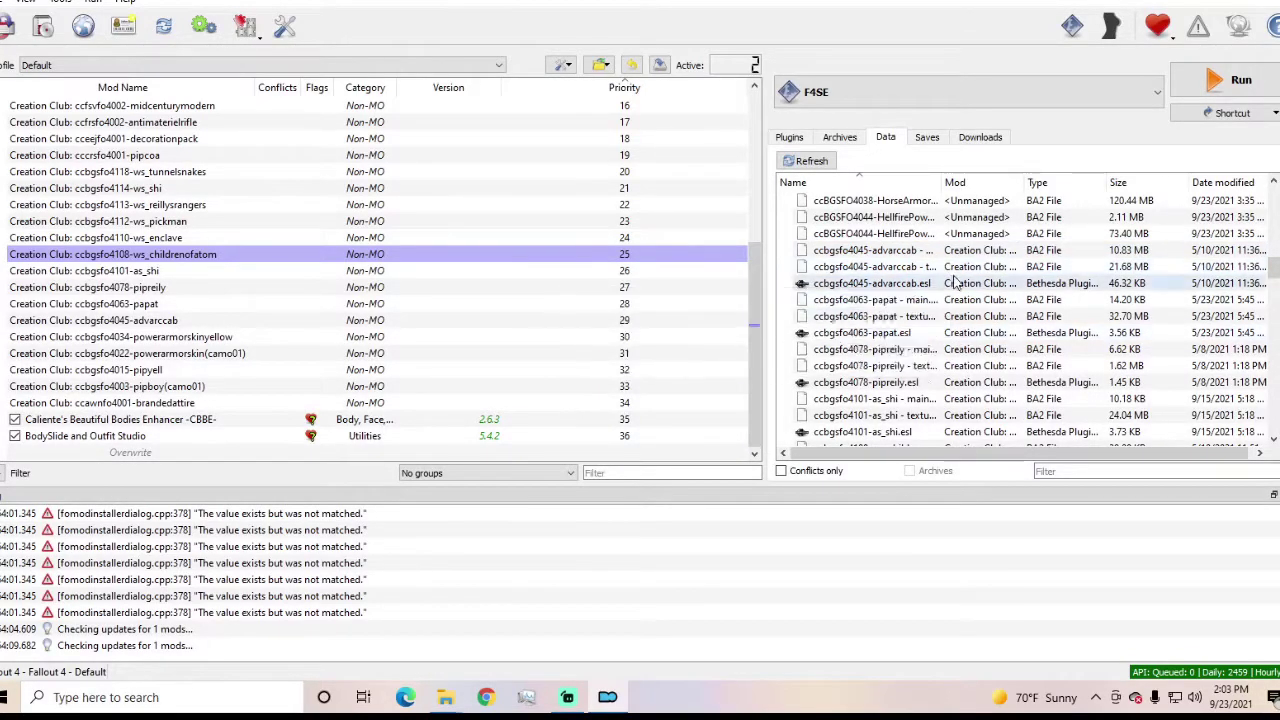
scroll(955, 281, "up", 2)
scroll(955, 281, "up", 4)
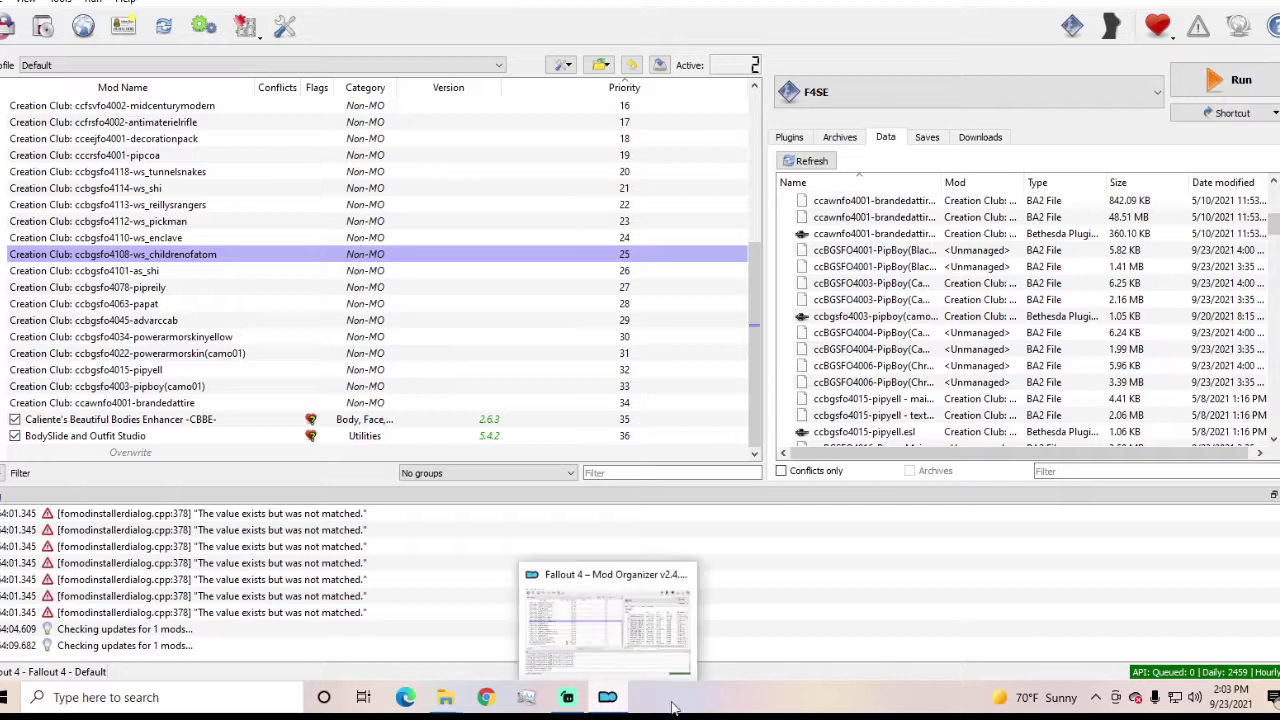
left_click(572, 700)
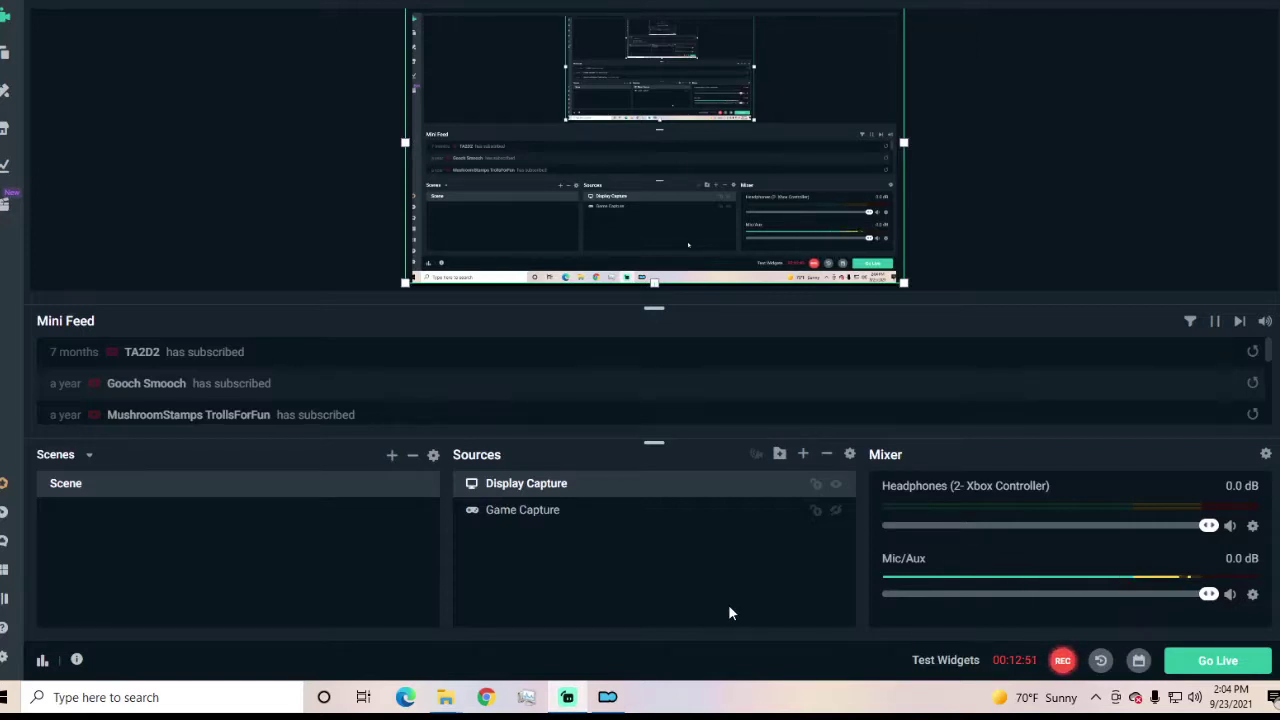
left_click(604, 702)
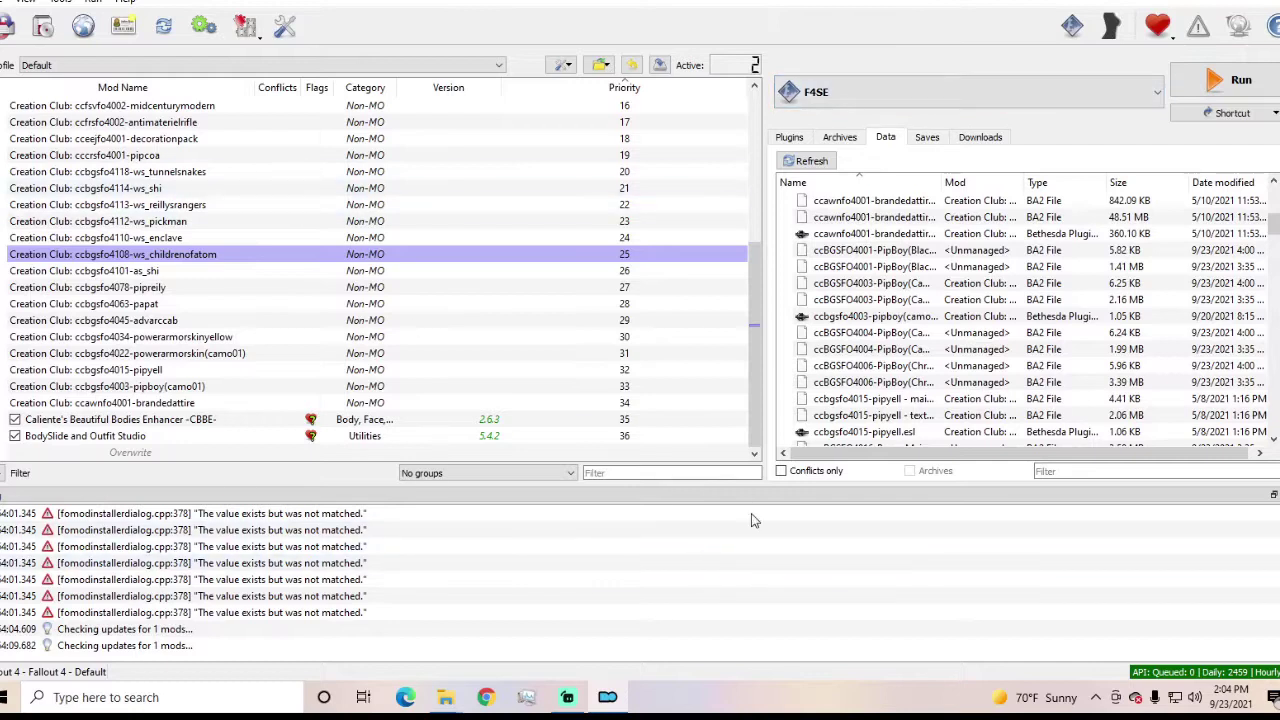
- Return to the top of the Data list and switch to the Plugins load order
scroll(560, 370, "up", 5)
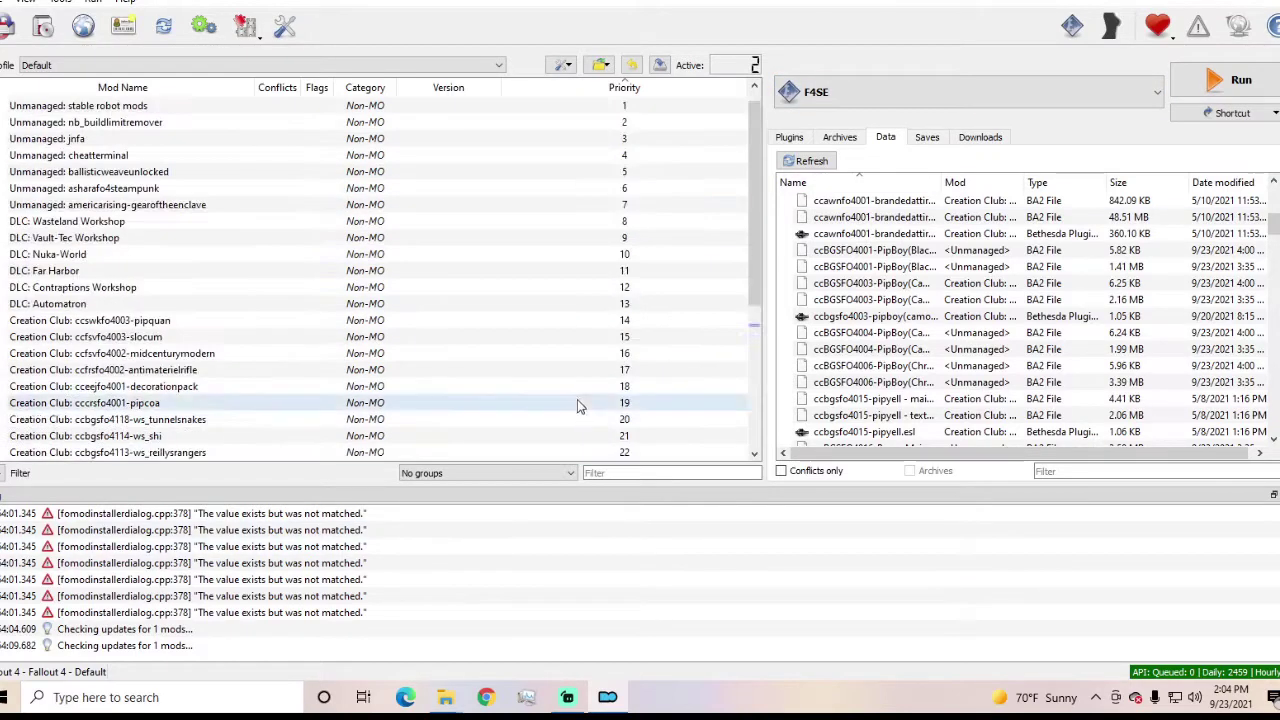
scroll(573, 385, "up", 1)
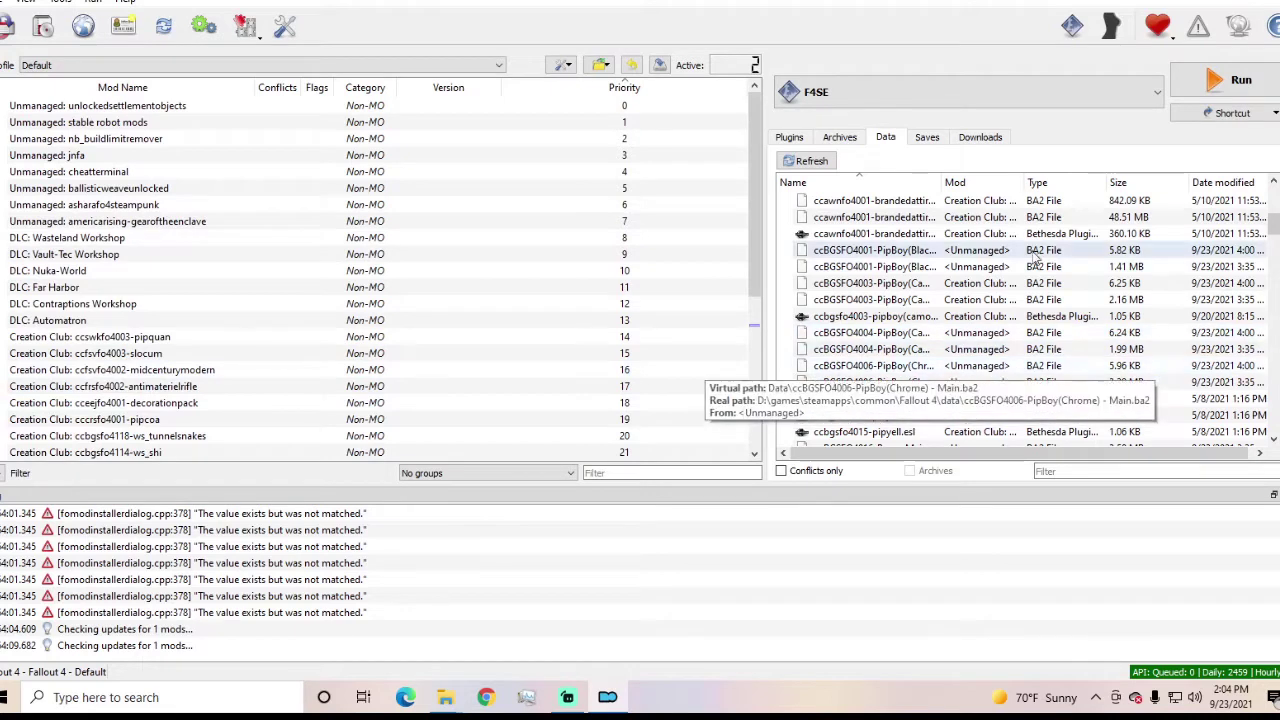
scroll(970, 292, "up", 5)
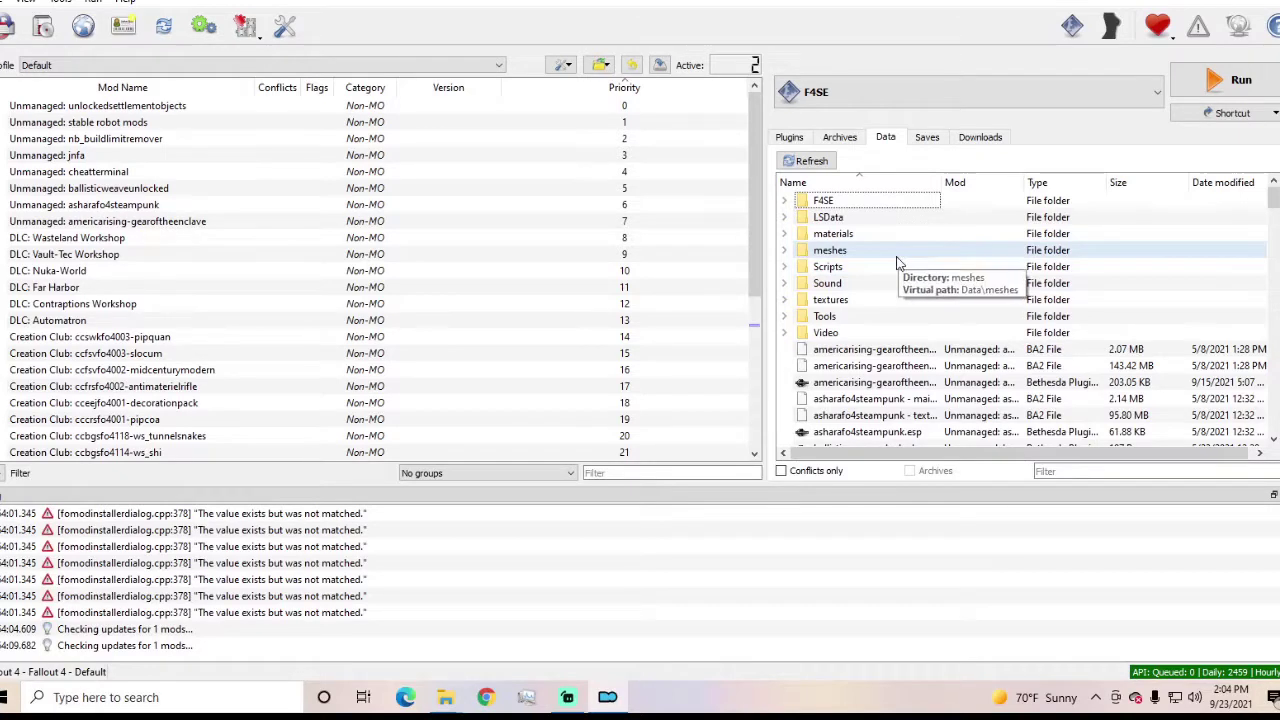
left_click(796, 140)
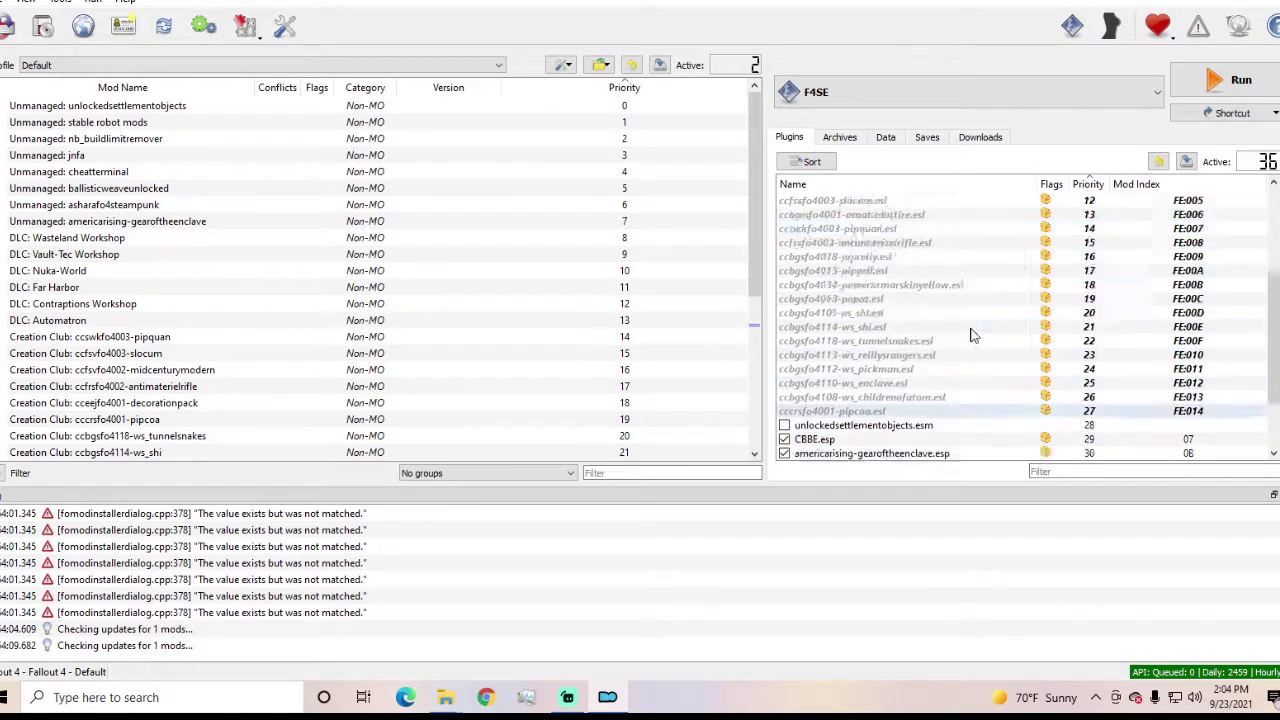
scroll(970, 335, "up", 3)
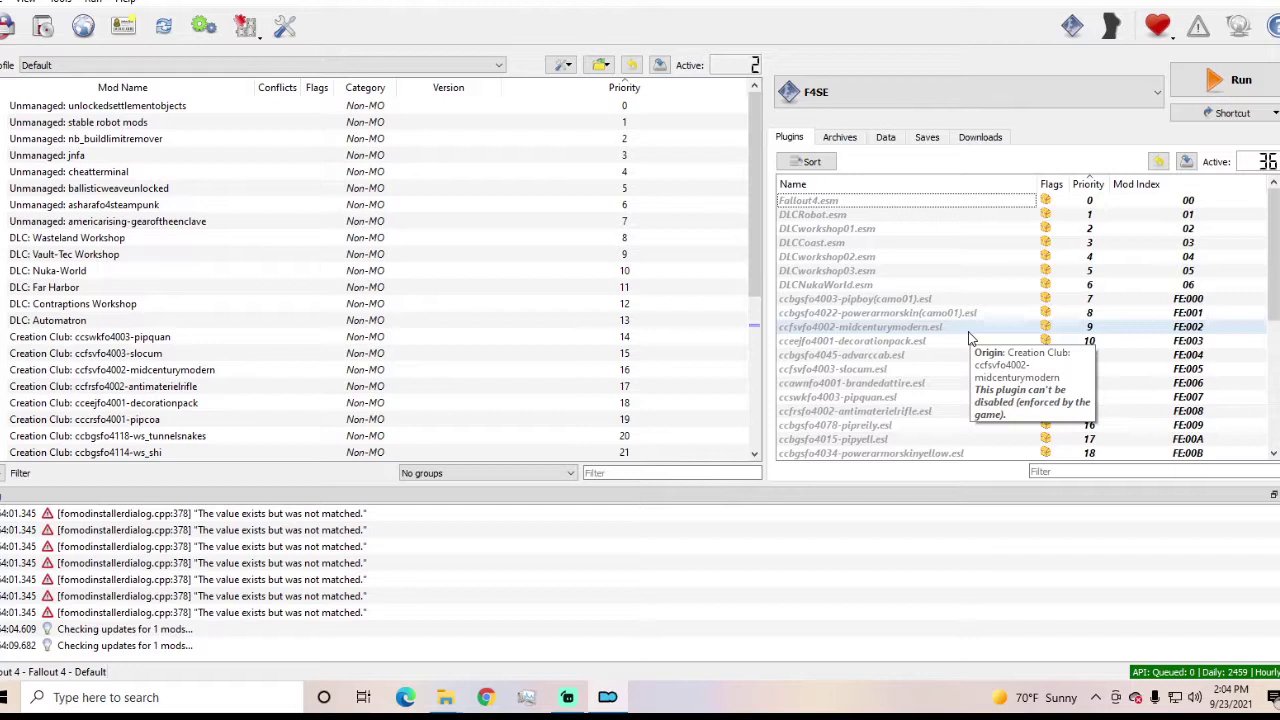
scroll(560, 262, "down", 5)
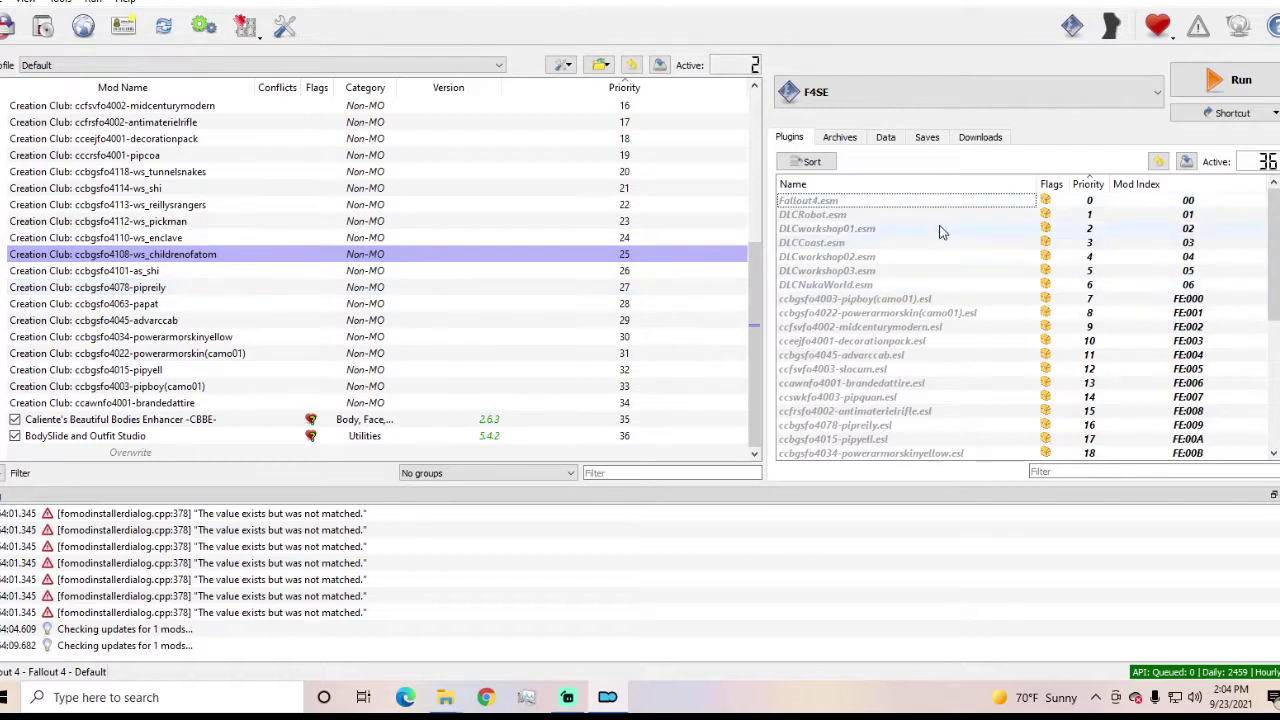
scroll(972, 300, "down", 6)
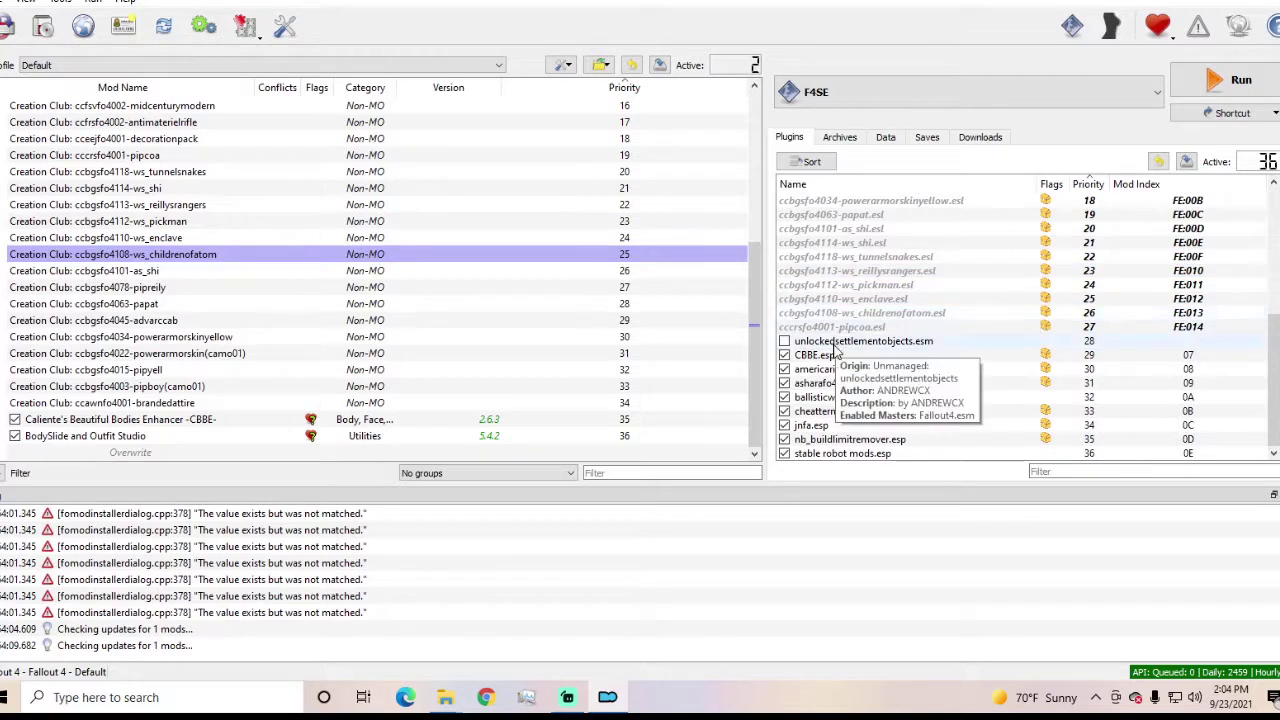
mouse_move(884, 358)
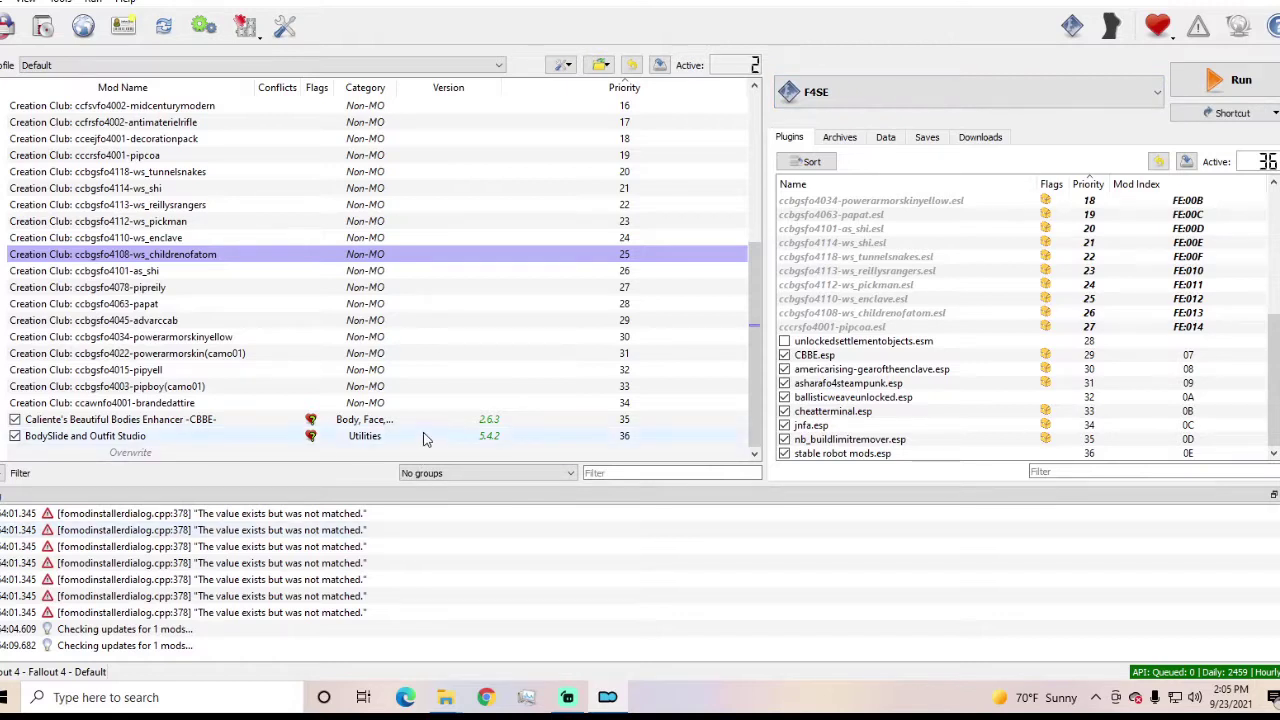
mouse_move(424, 438)
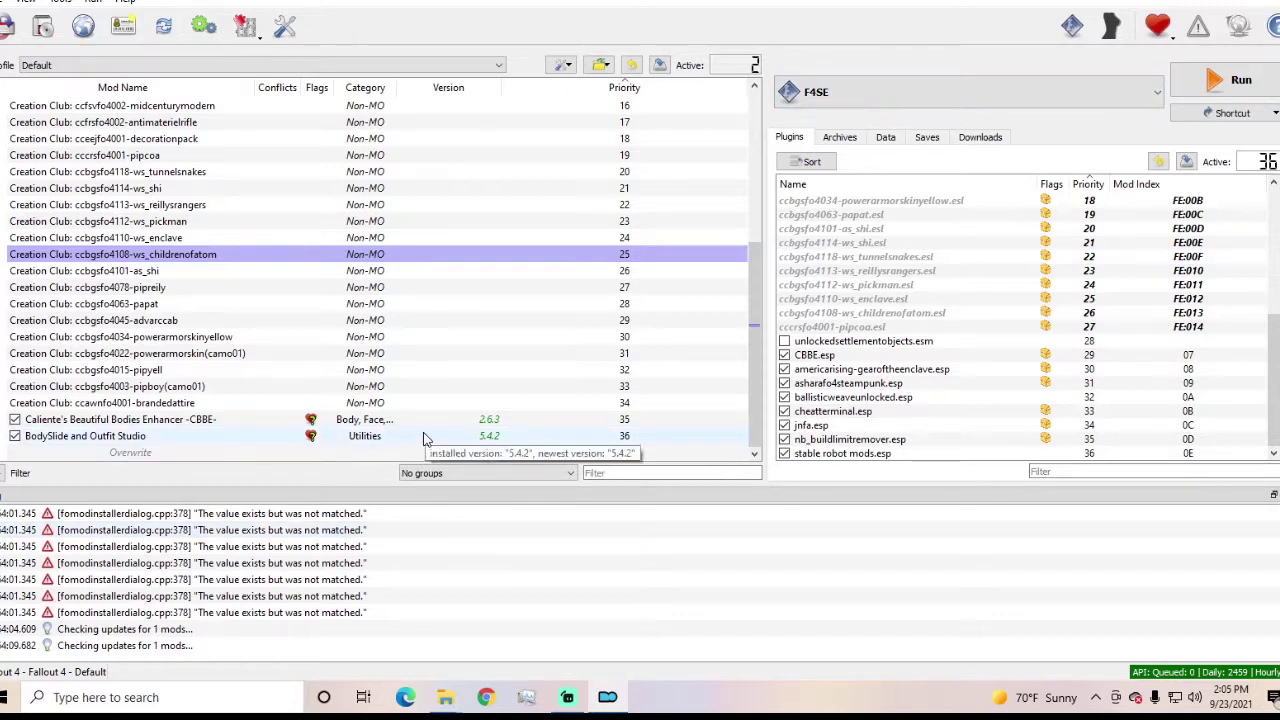
right_click(424, 438)
left_click(531, 577)
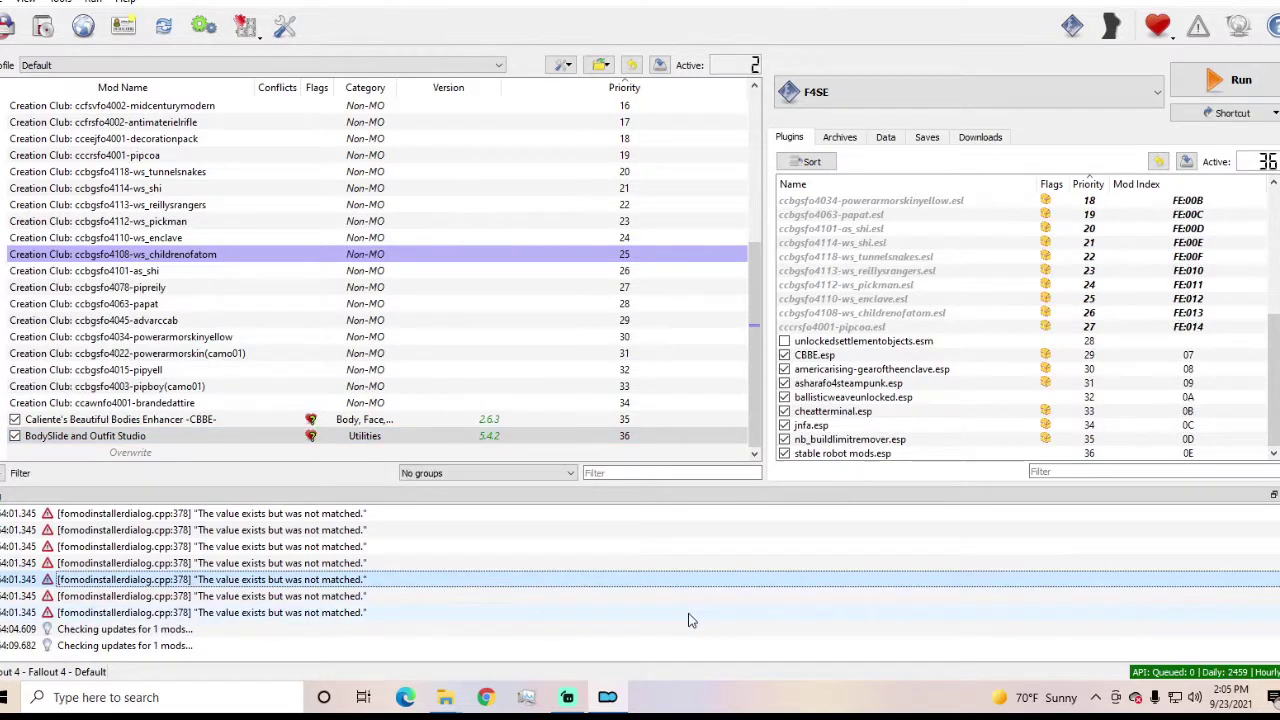
- Bring Streamlabs OBS to the front from the taskbar
left_click(576, 695)
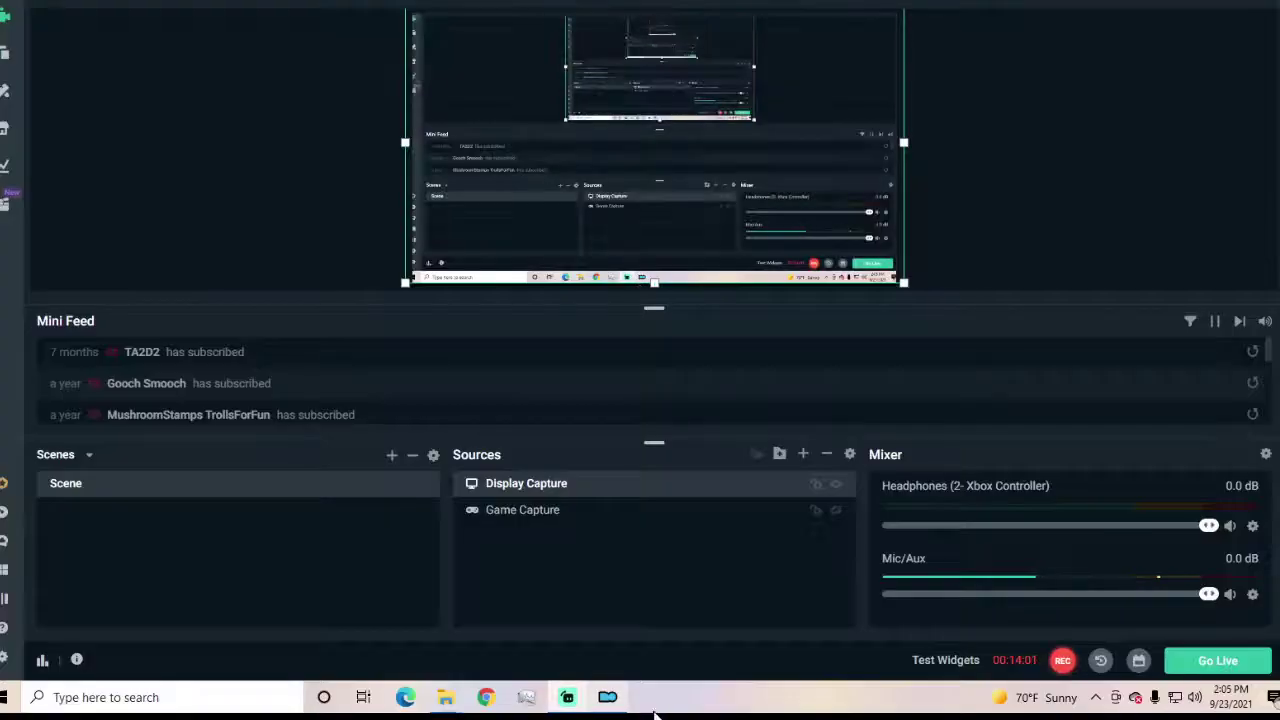